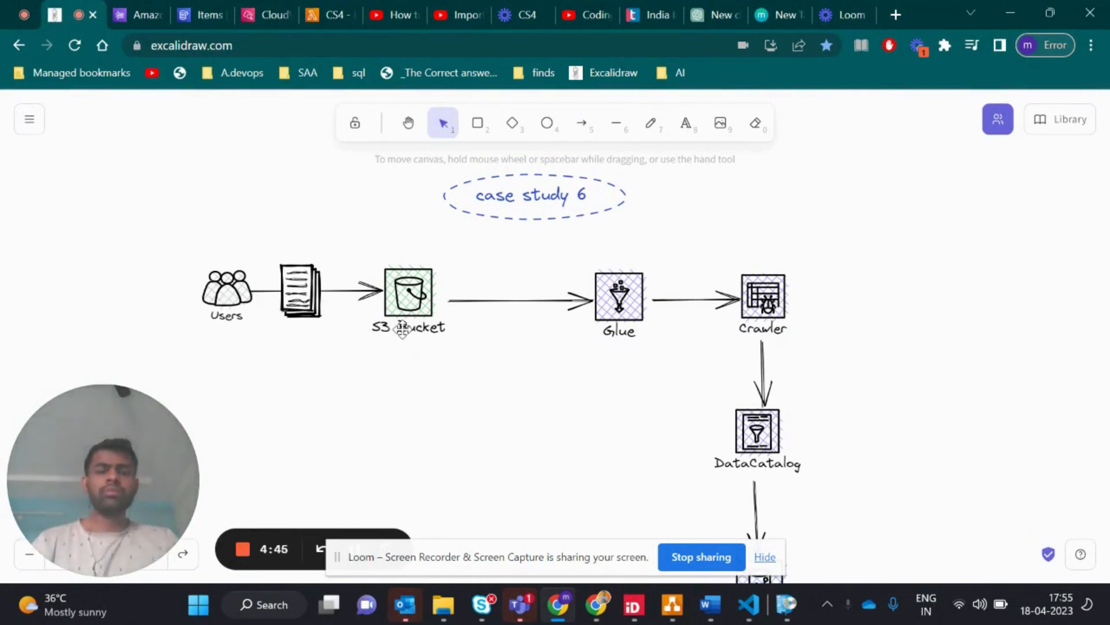
Examine the case study 6 architecture diagram from the S3 bucket through Glue, Crawler and DataCatalog to Redshift
left_click(406, 330)
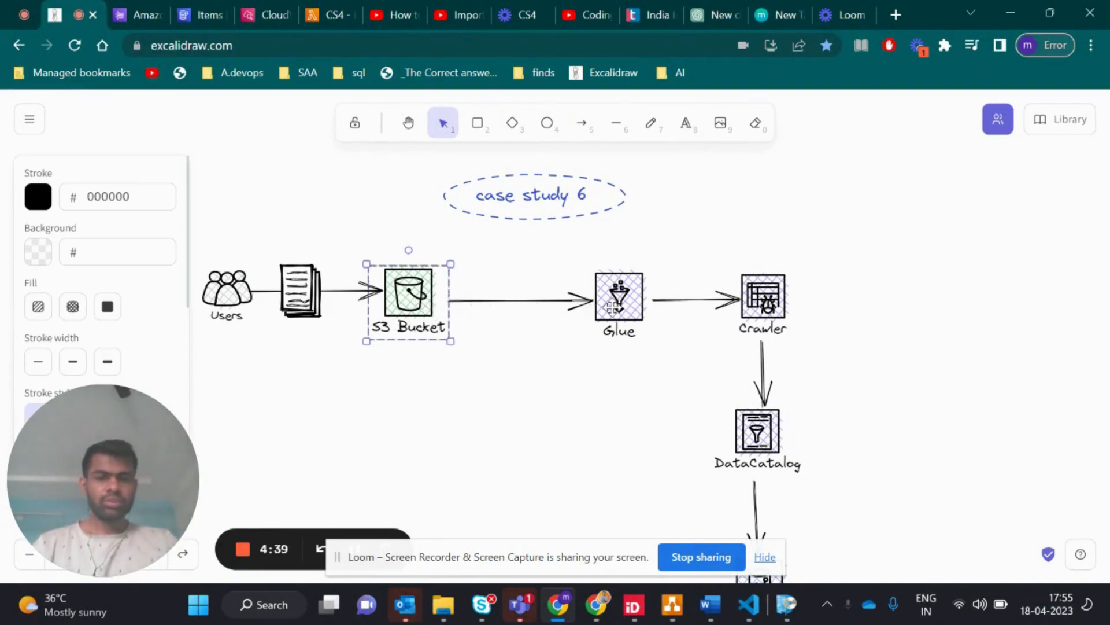
left_click(614, 313)
left_click(775, 316)
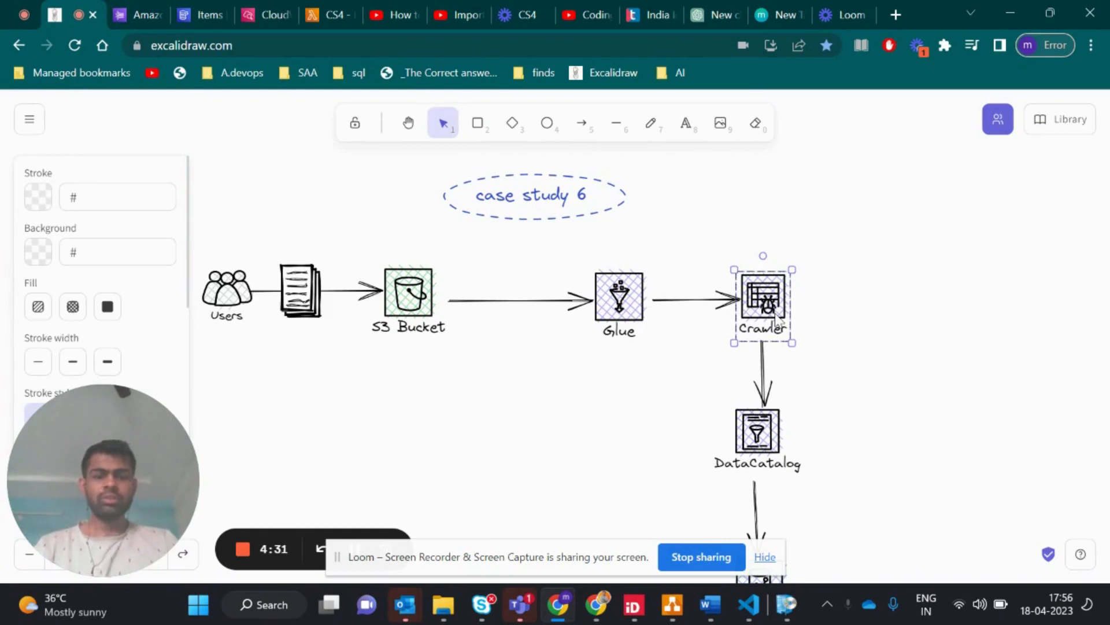
left_click(756, 430)
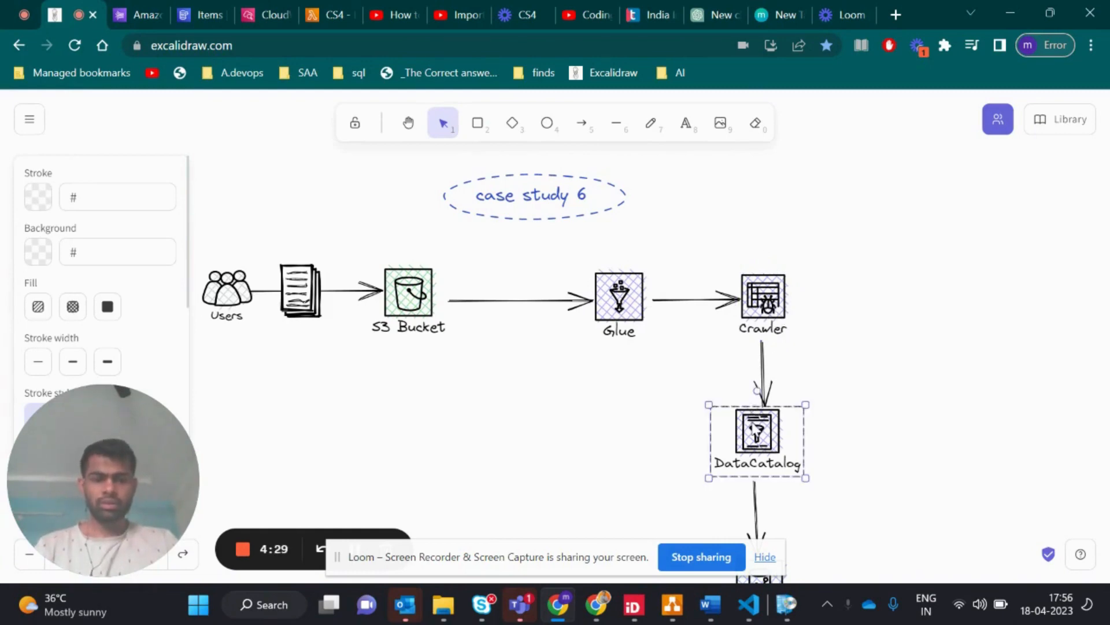
scroll(753, 428, "down", 2)
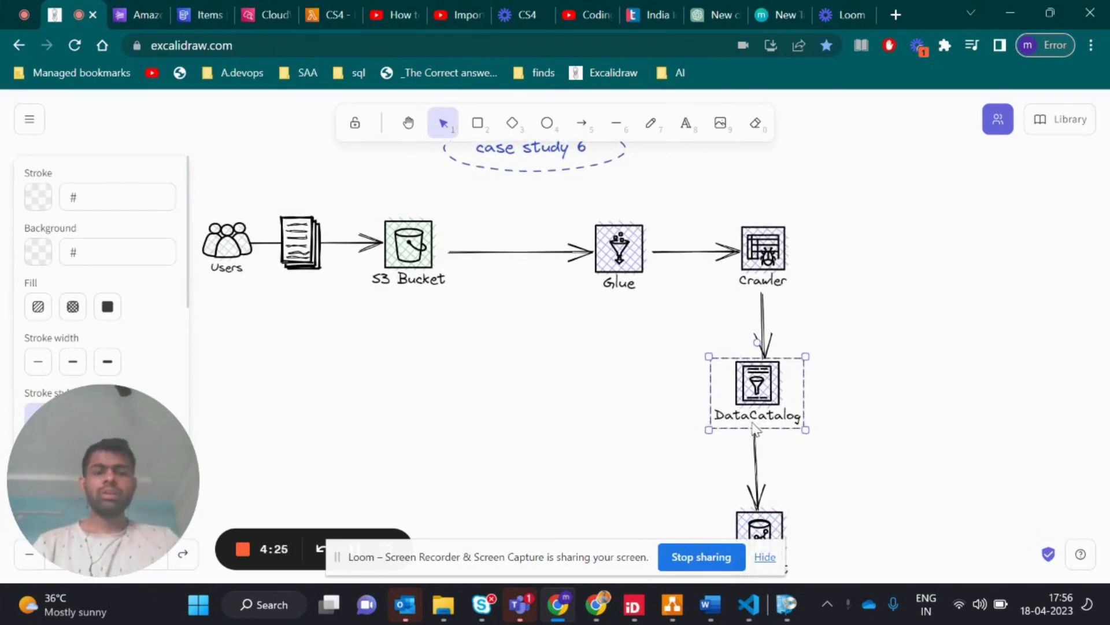
scroll(753, 428, "down", 1)
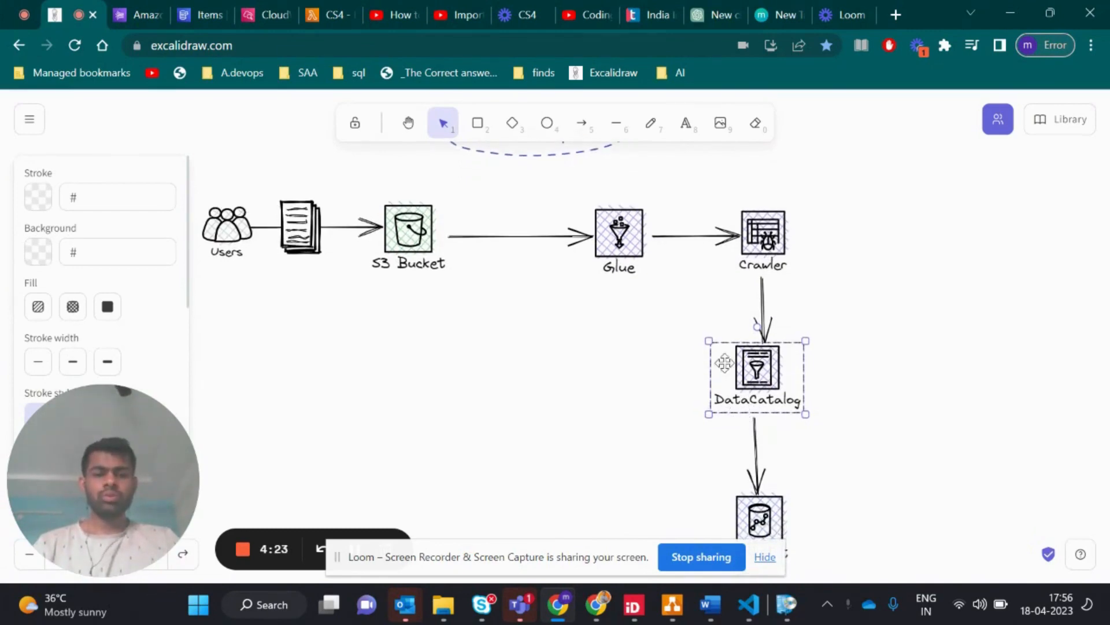
scroll(734, 371, "down", 2)
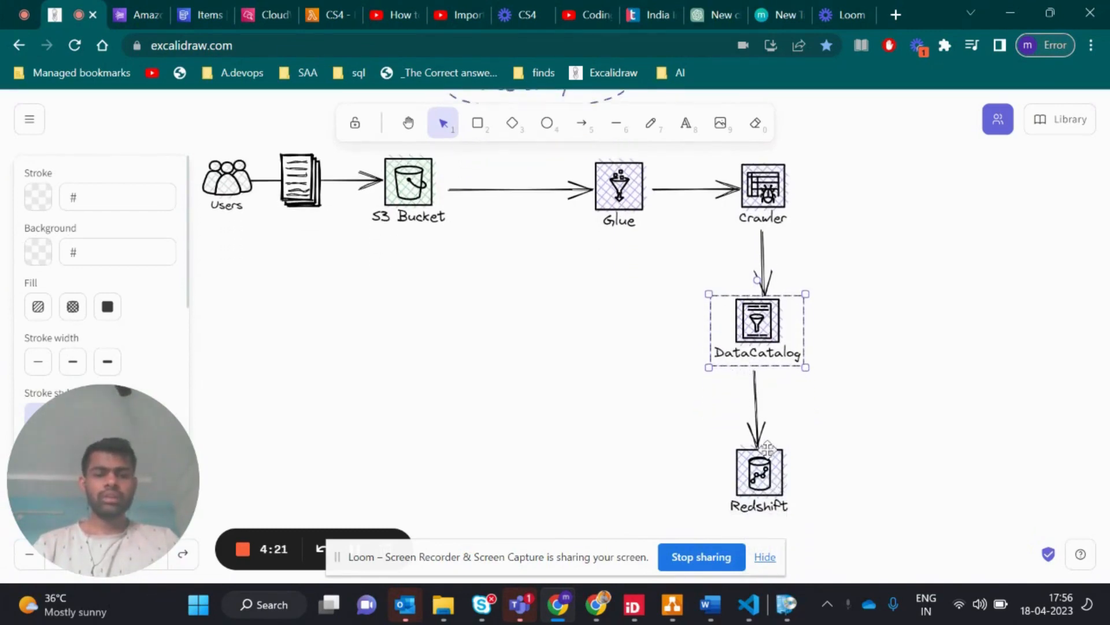
left_click(759, 469)
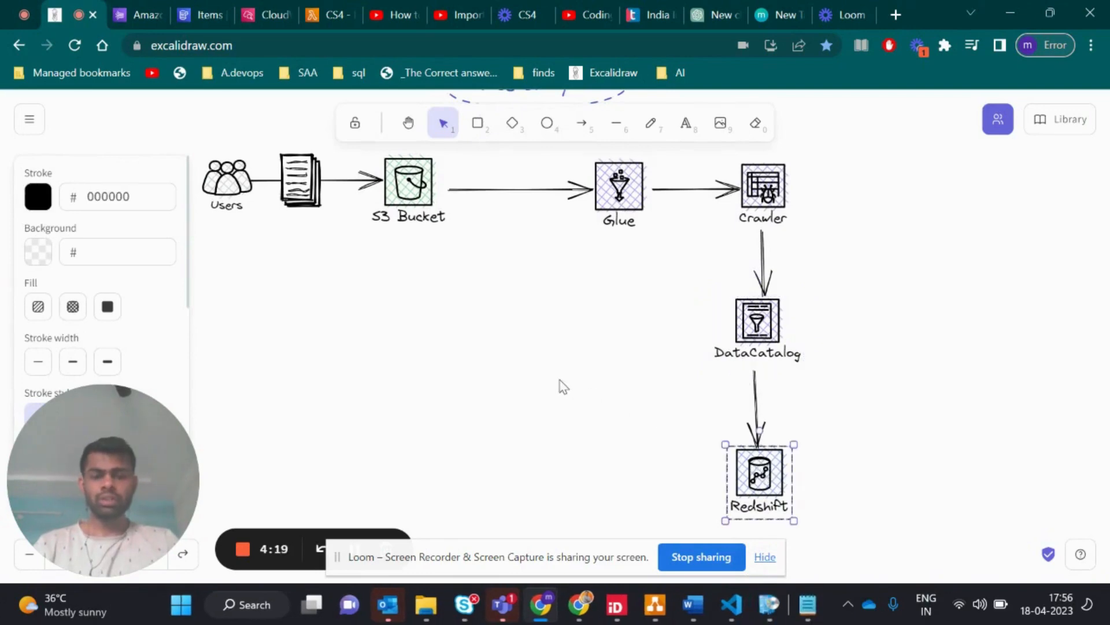
Switch to the Word document case study4 financial data.docx and review Case Study -6 from its title down to Solution Expectation
mouse_move(691, 612)
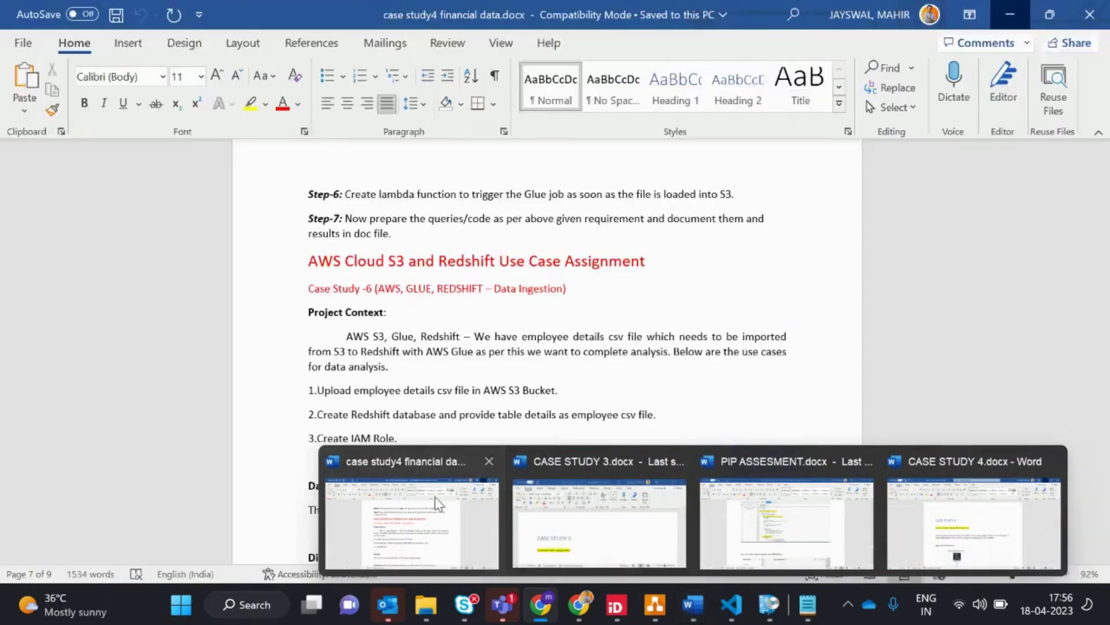
left_click(435, 497)
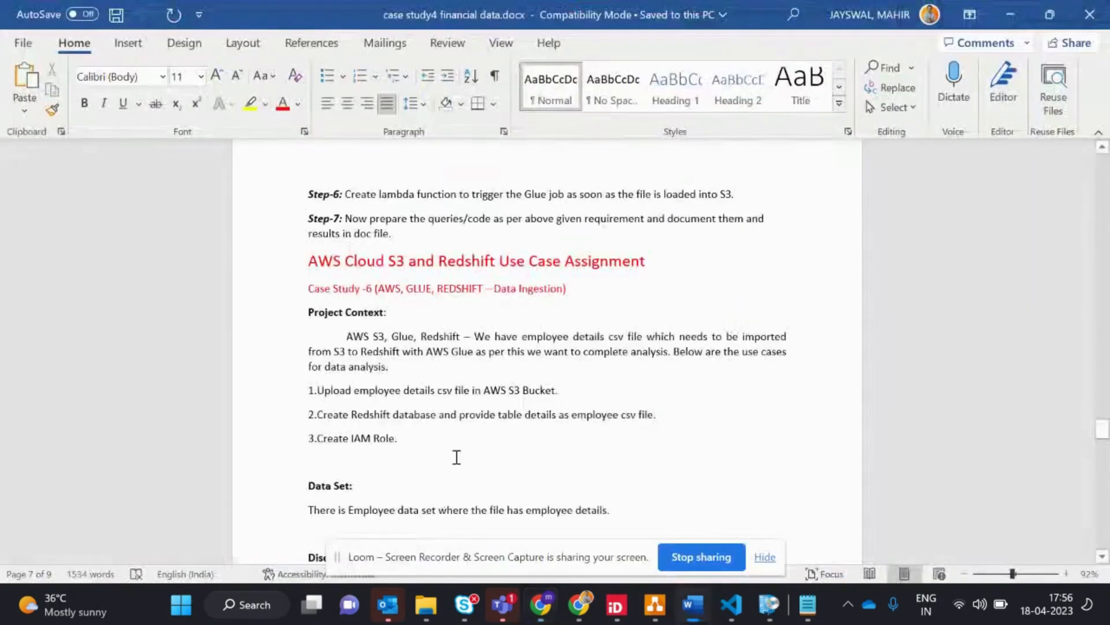
scroll(474, 399, "down", 1)
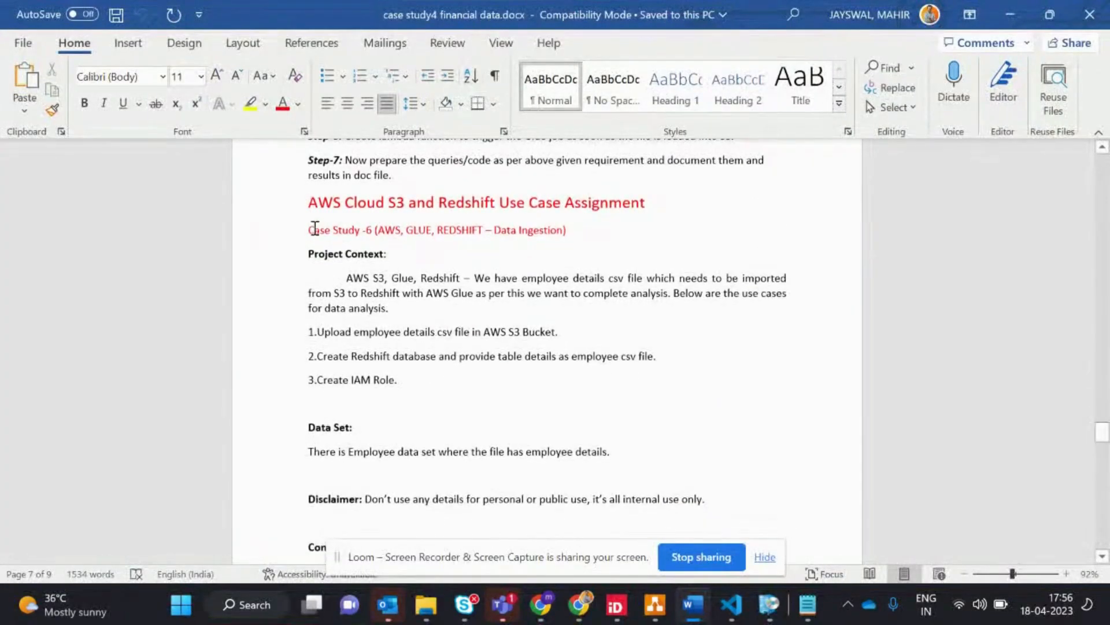
left_click_drag(327, 227, 370, 230)
scroll(439, 330, "down", 3)
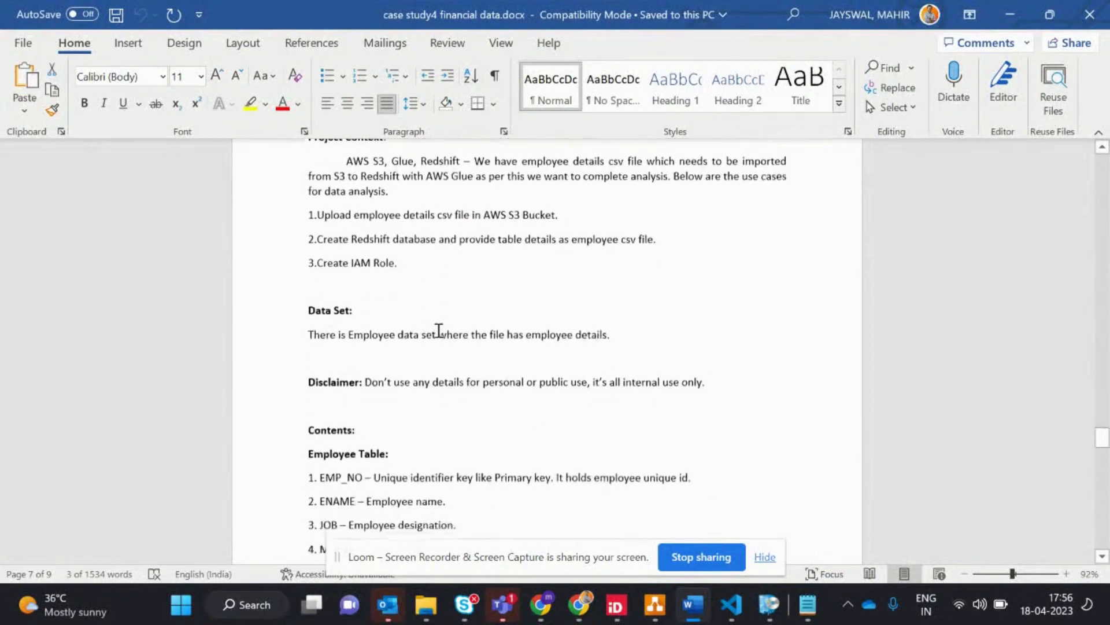
scroll(438, 330, "down", 8)
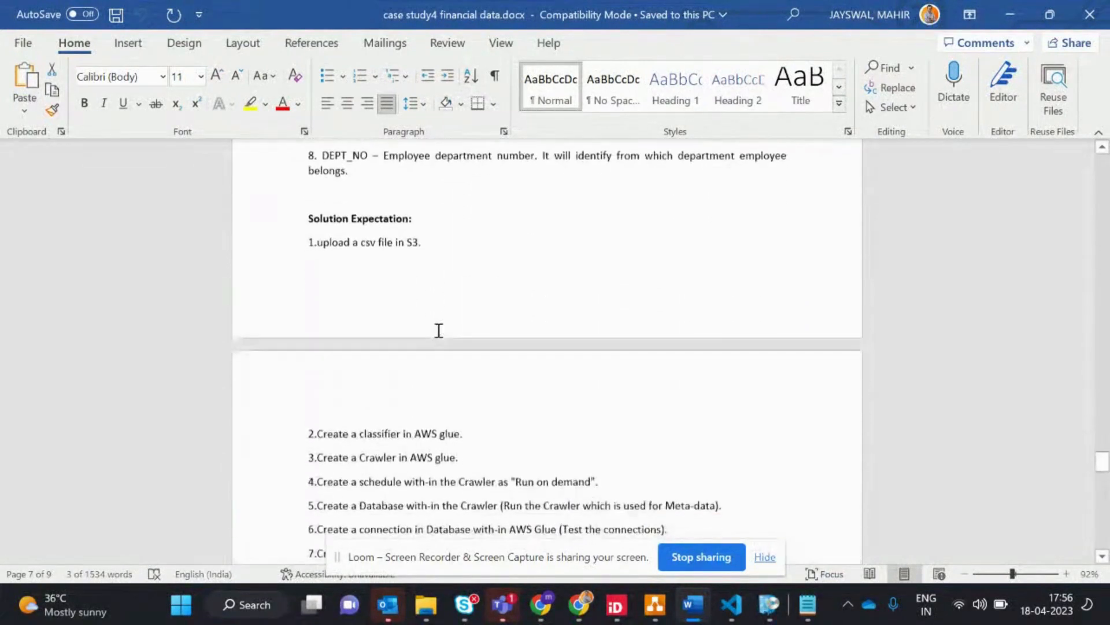
scroll(438, 330, "up", 1)
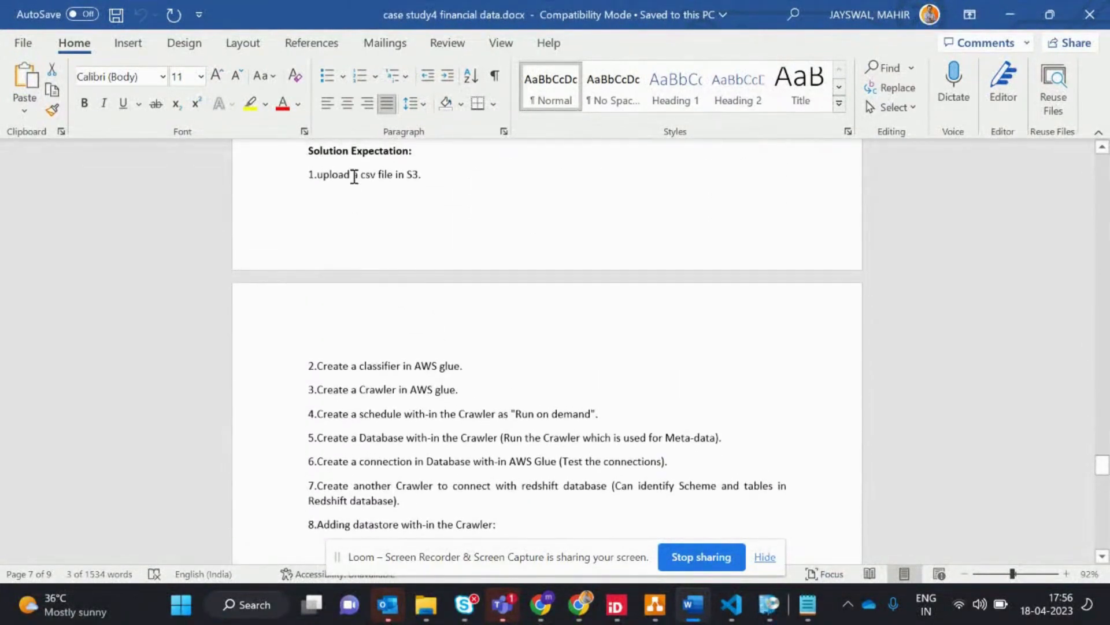
Read Solution Expectation items 1 to 6, from the S3 csv upload to the database connection in AWS Glue
left_click_drag(354, 177, 413, 176)
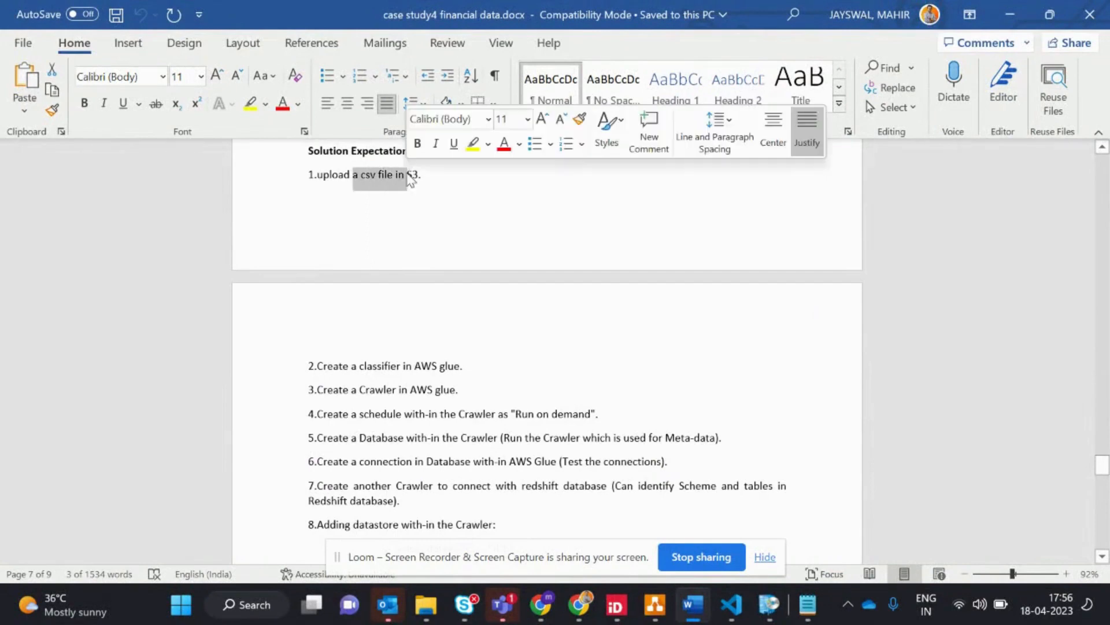
left_click(421, 190)
type(".")
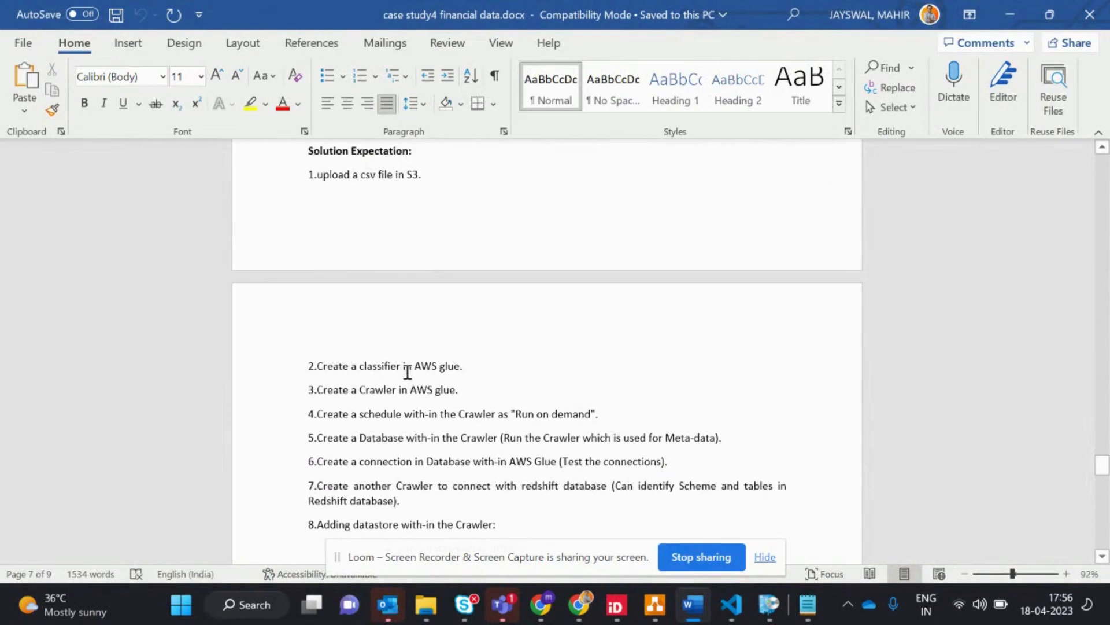
left_click_drag(386, 367, 440, 369)
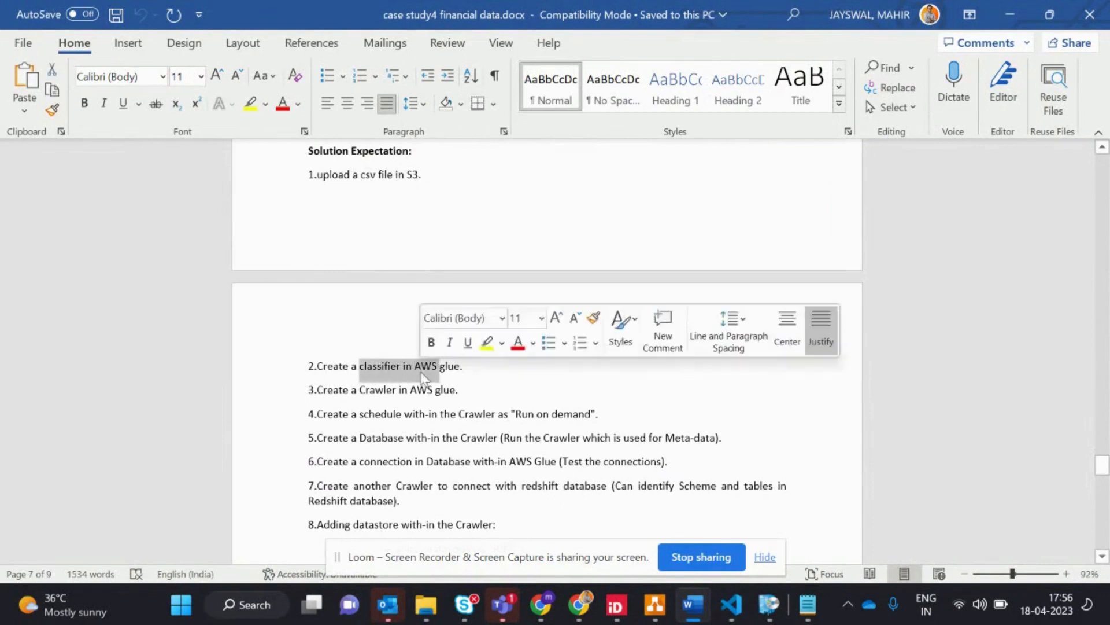
left_click_drag(359, 390, 435, 391)
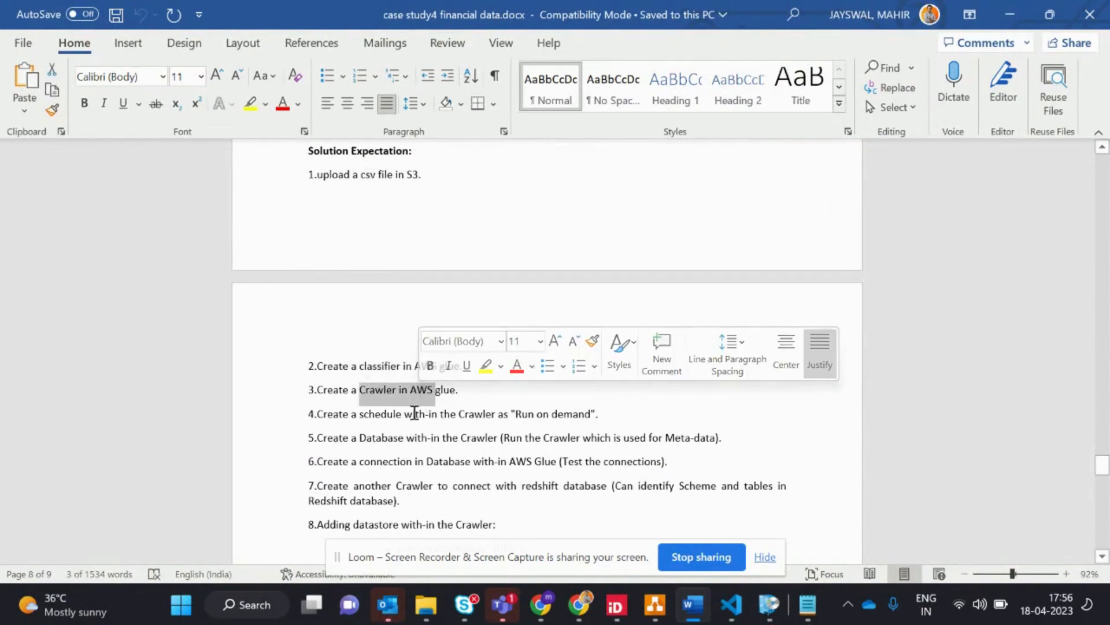
left_click_drag(376, 414, 435, 424)
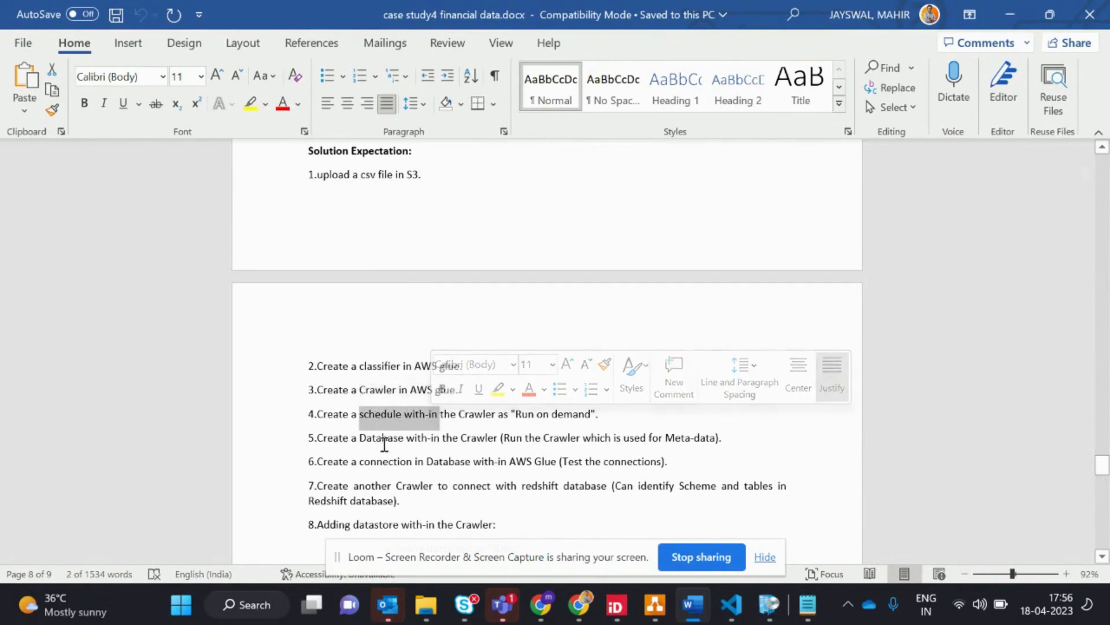
left_click_drag(360, 437, 436, 470)
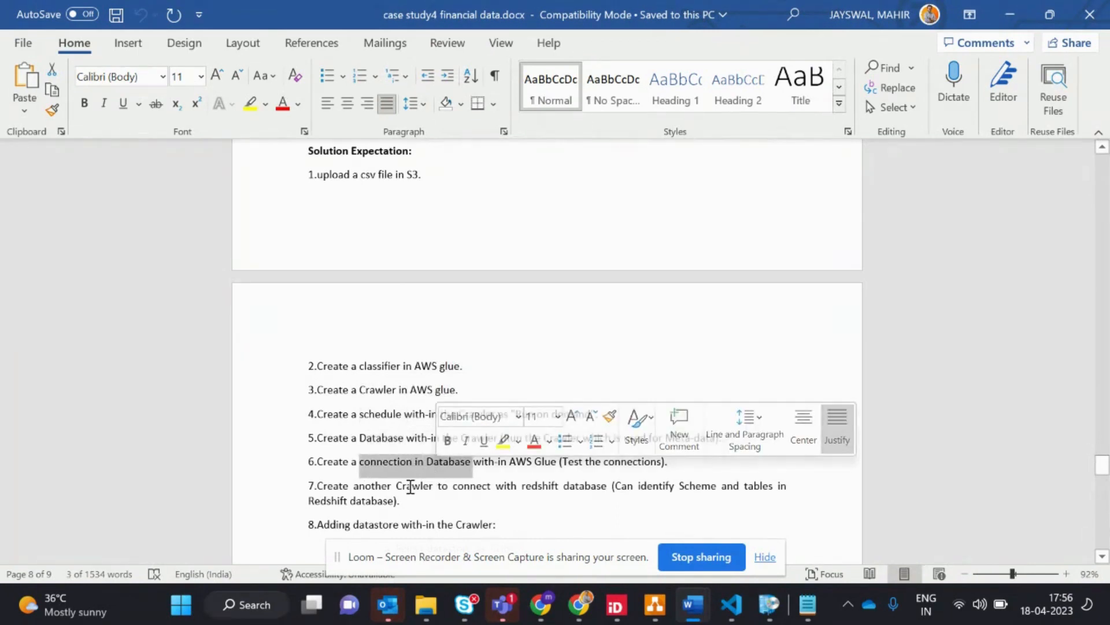
Read Solution Expectation items 7 to 11, covering the Redshift crawler, JDBC datastore, Glue job and final data test
scroll(406, 487, "down", 1)
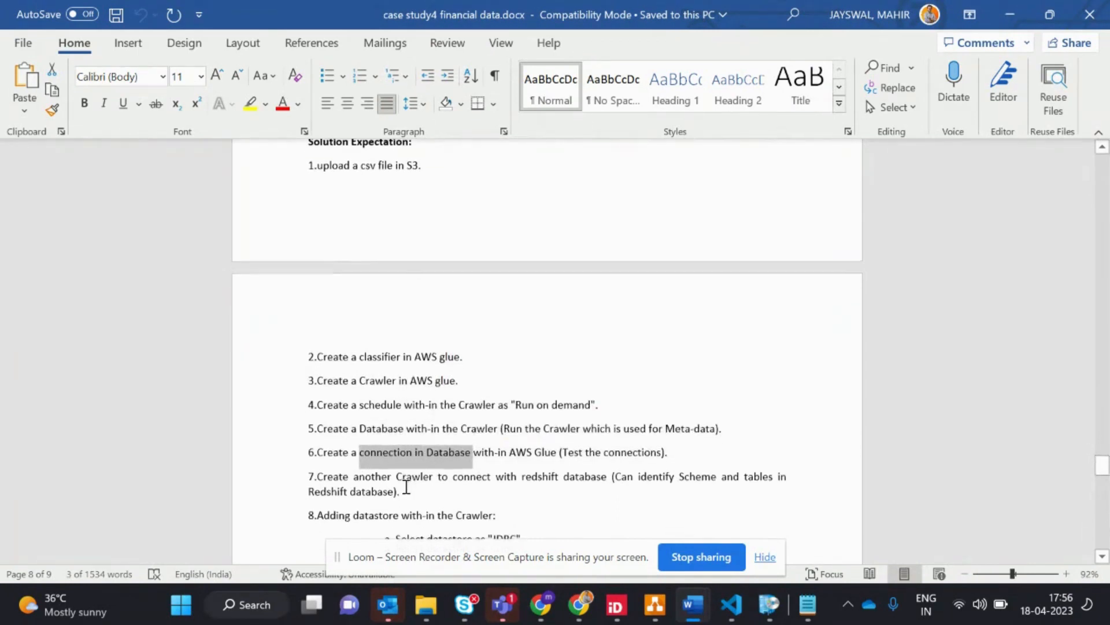
left_click_drag(406, 481, 451, 483)
scroll(452, 483, "down", 3)
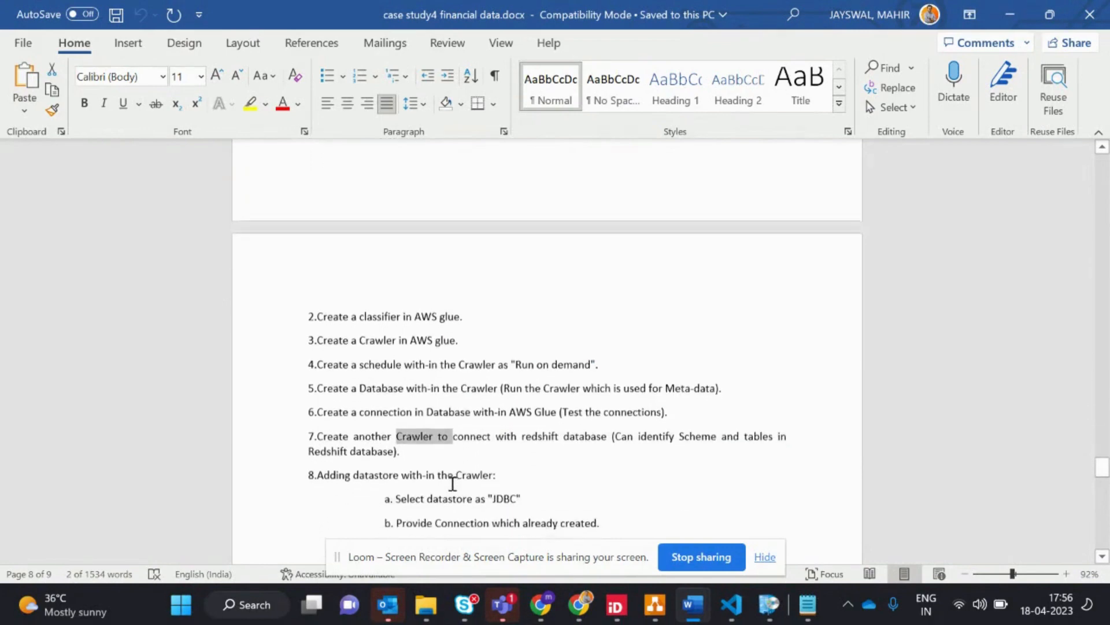
scroll(453, 483, "down", 1)
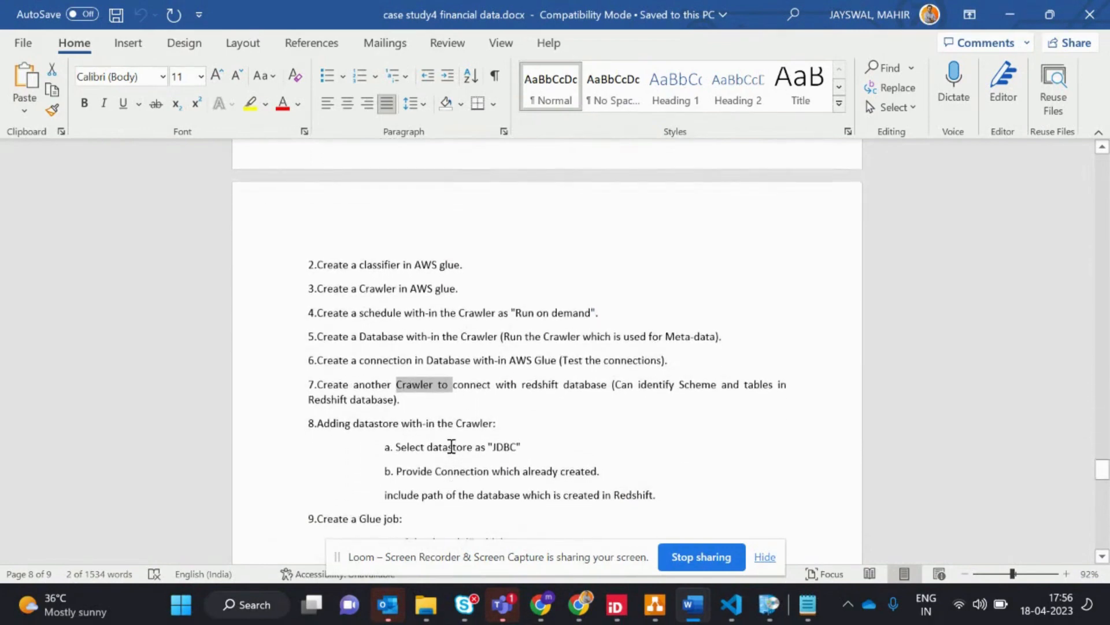
left_click_drag(452, 446, 516, 447)
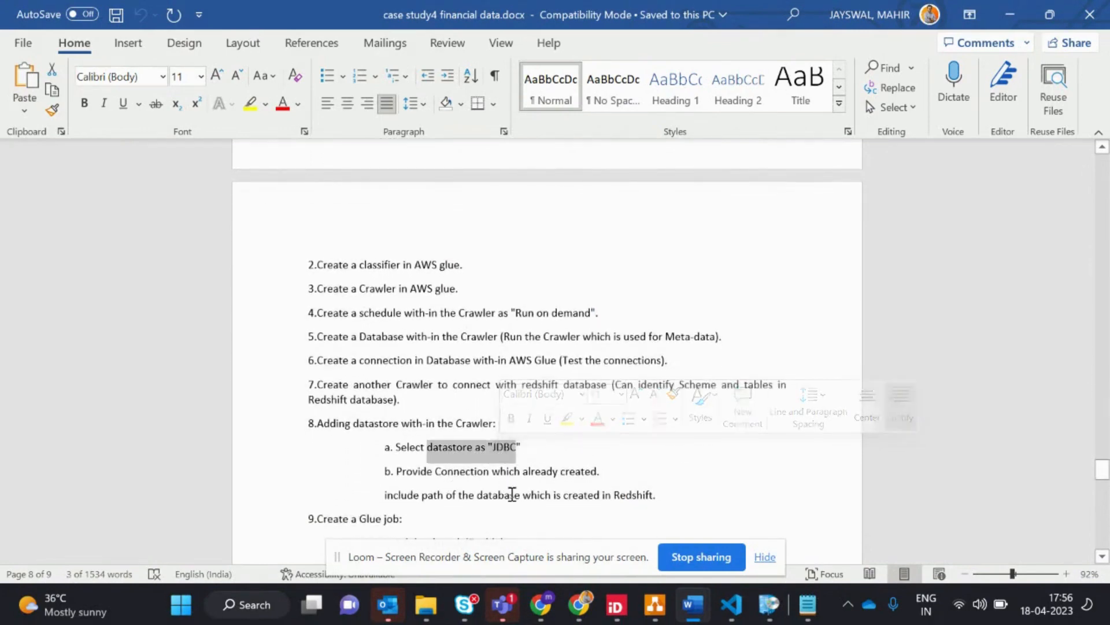
left_click_drag(523, 495, 619, 490)
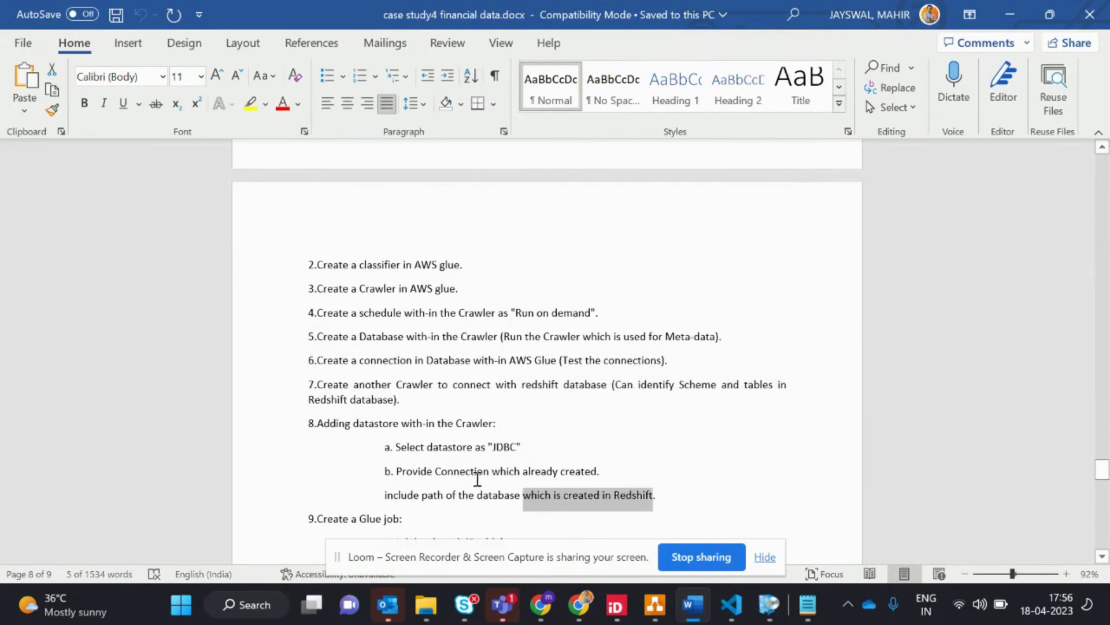
scroll(477, 479, "down", 4)
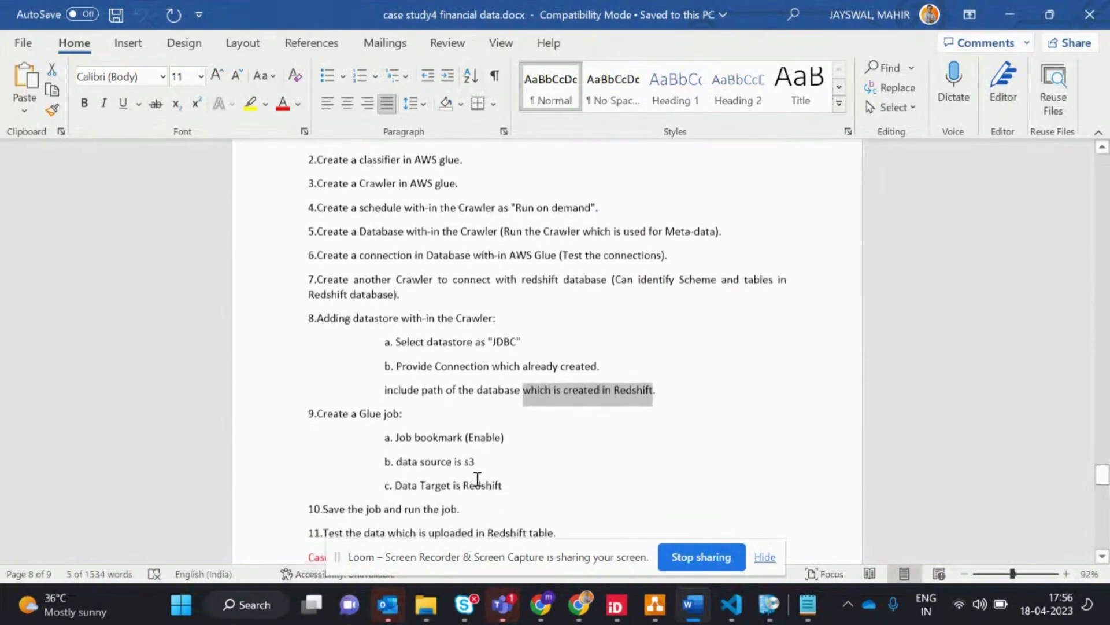
scroll(478, 479, "down", 1)
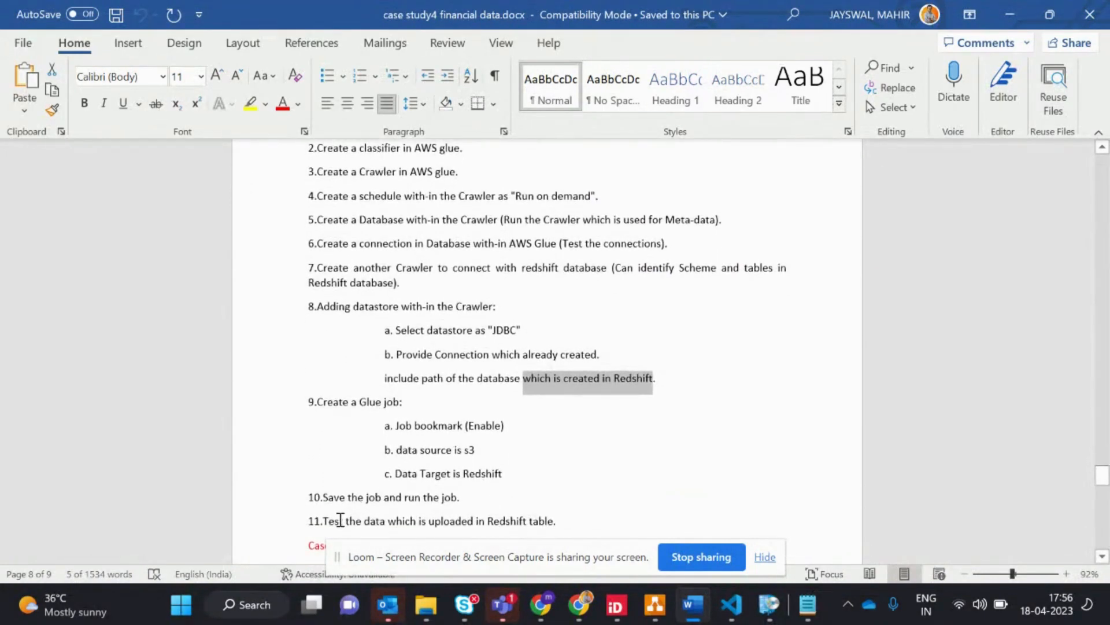
left_click_drag(340, 519, 540, 519)
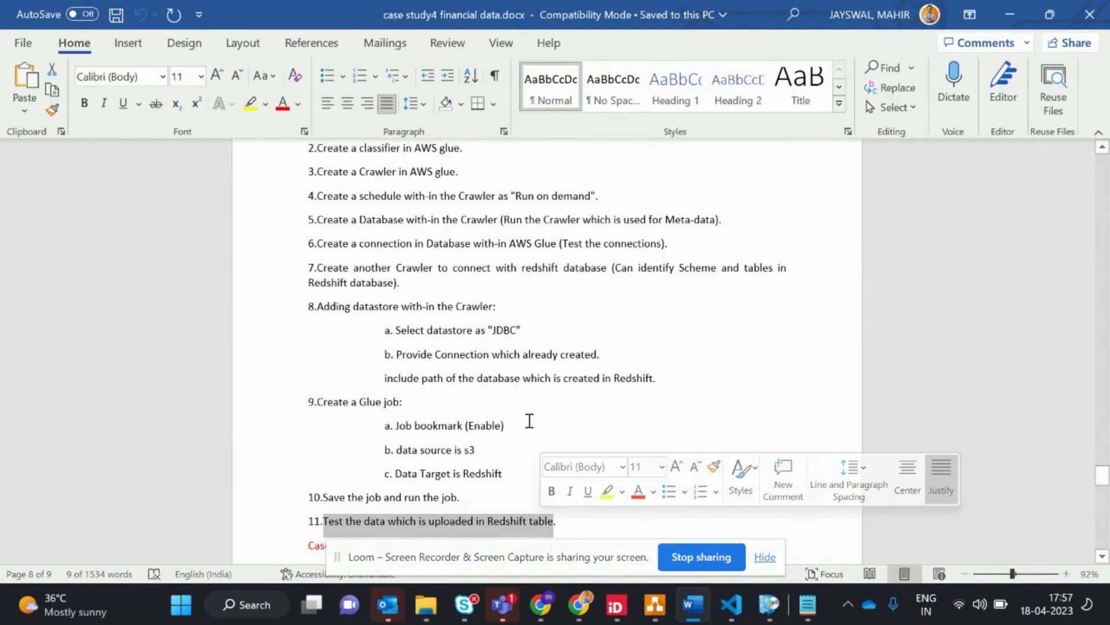
scroll(529, 420, "down", 2)
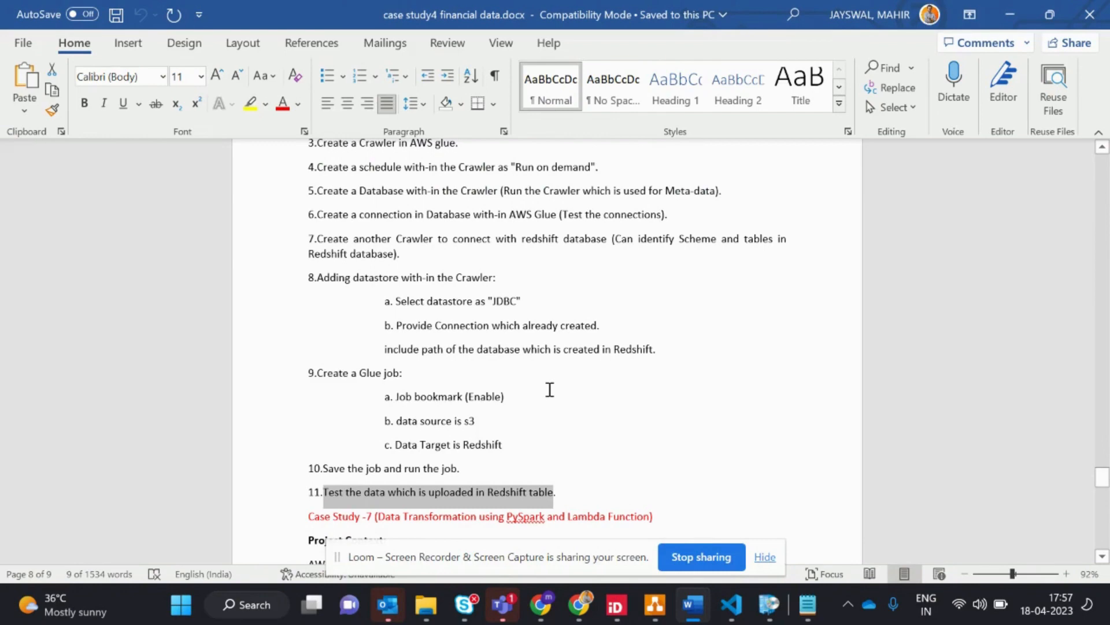
Switch to the S3 console in Edge, review the upload status and close it to return to the case study 6 bucket
key("super+Tab")
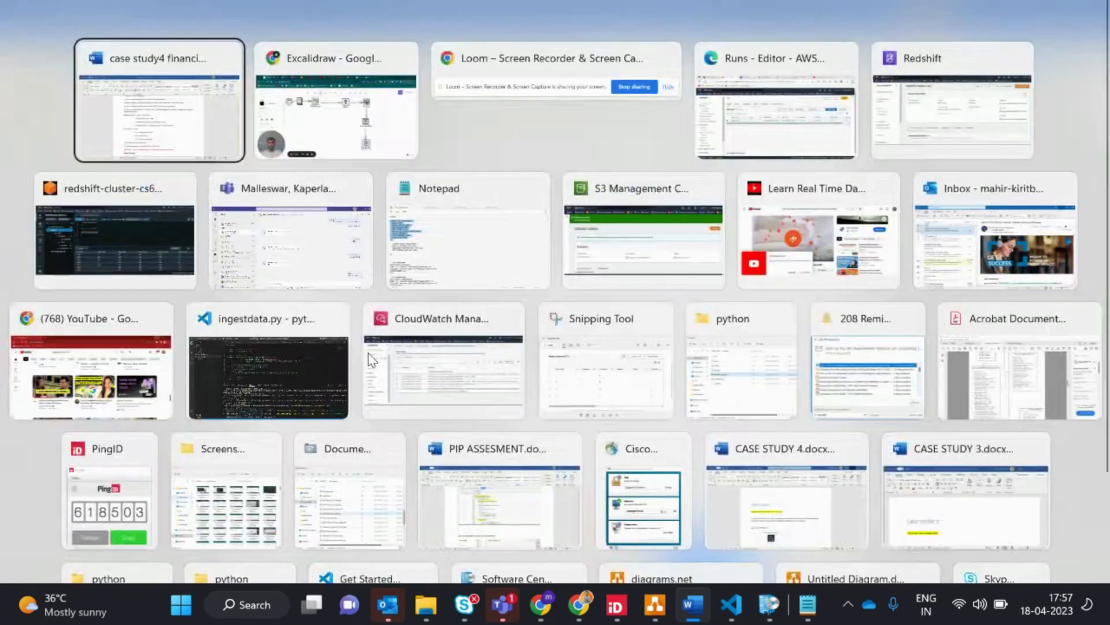
key("alt+Tab")
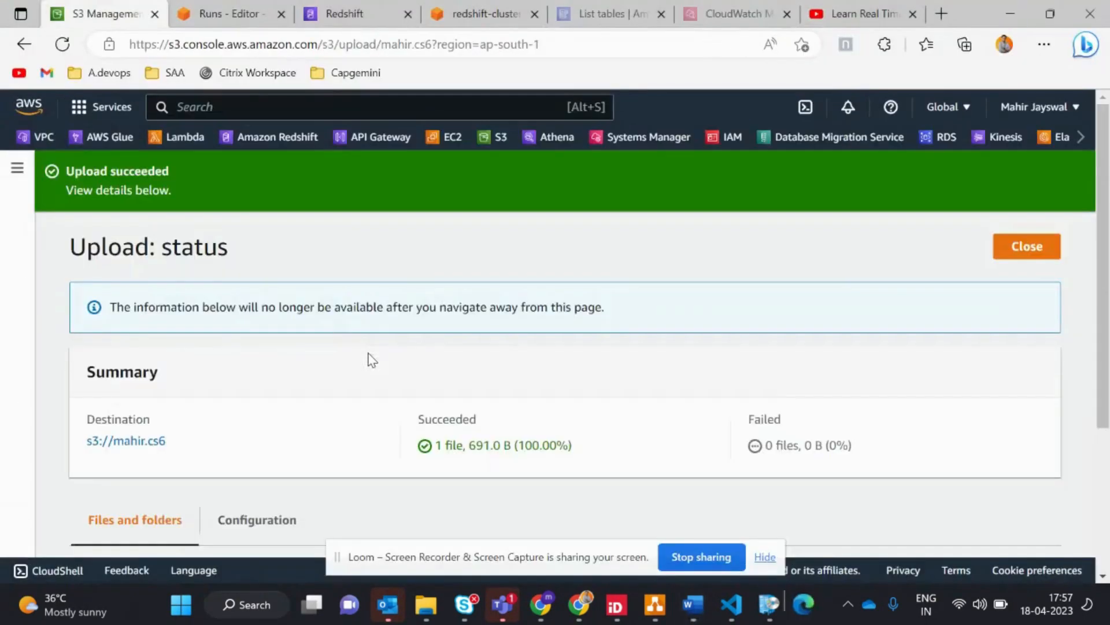
scroll(251, 384, "down", 5)
scroll(513, 321, "up", 5)
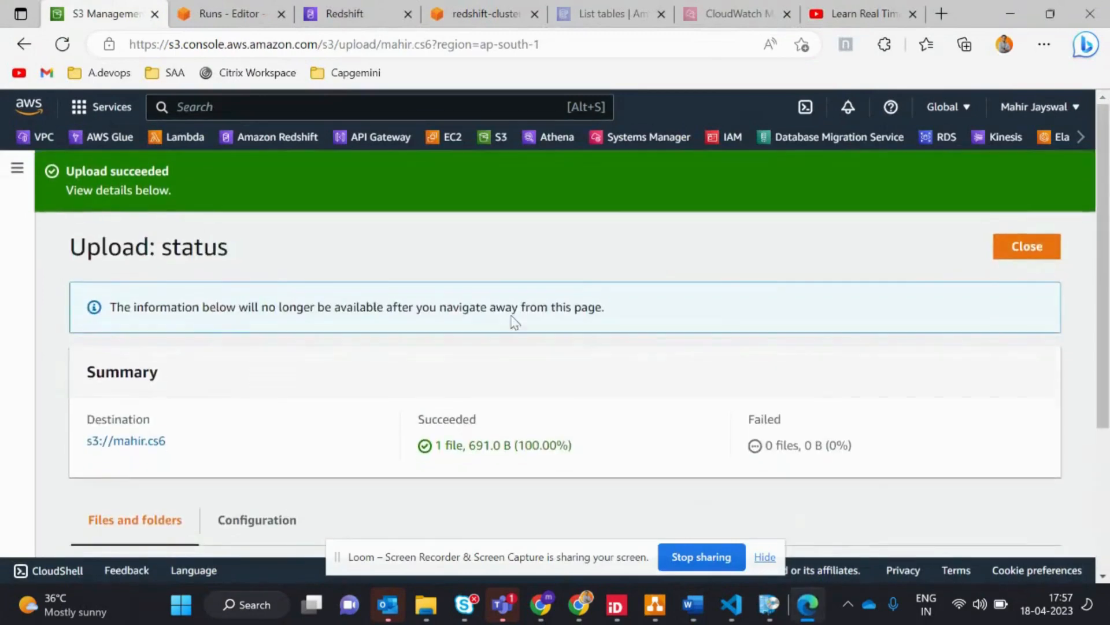
left_click(998, 250)
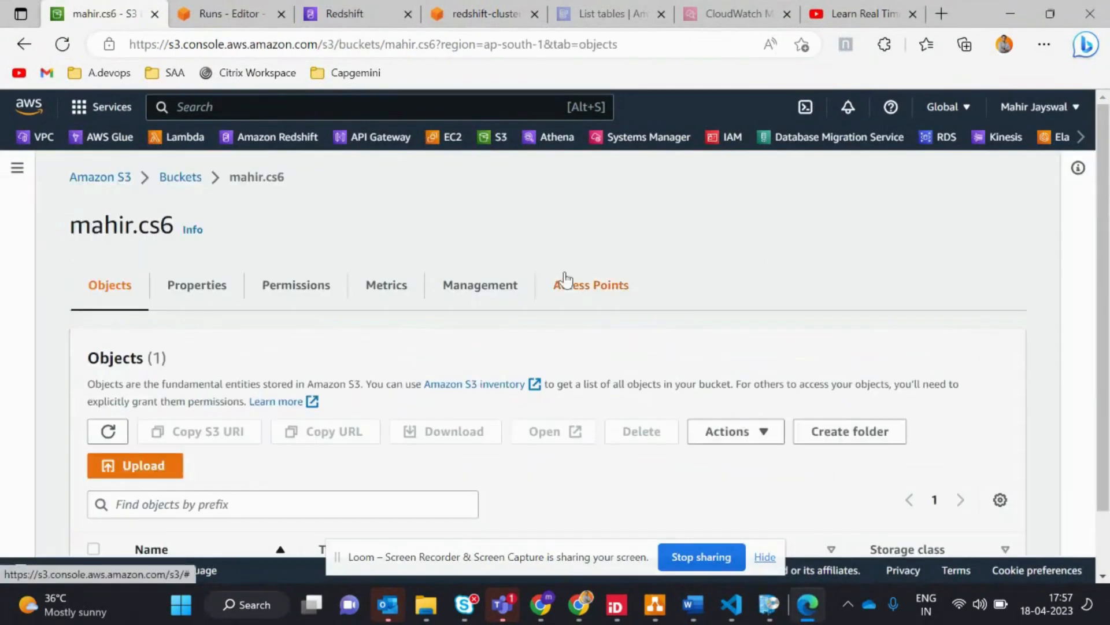
Open the list of S3 buckets and check the creation date of the case study 6 bucket
left_click(181, 176)
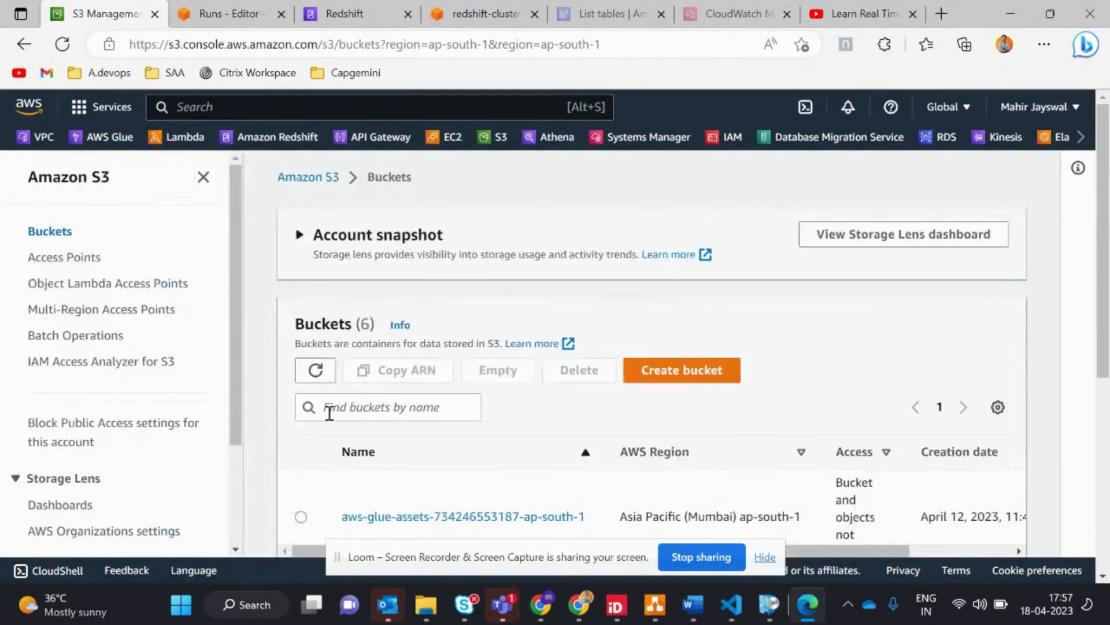
scroll(330, 410, "down", 3)
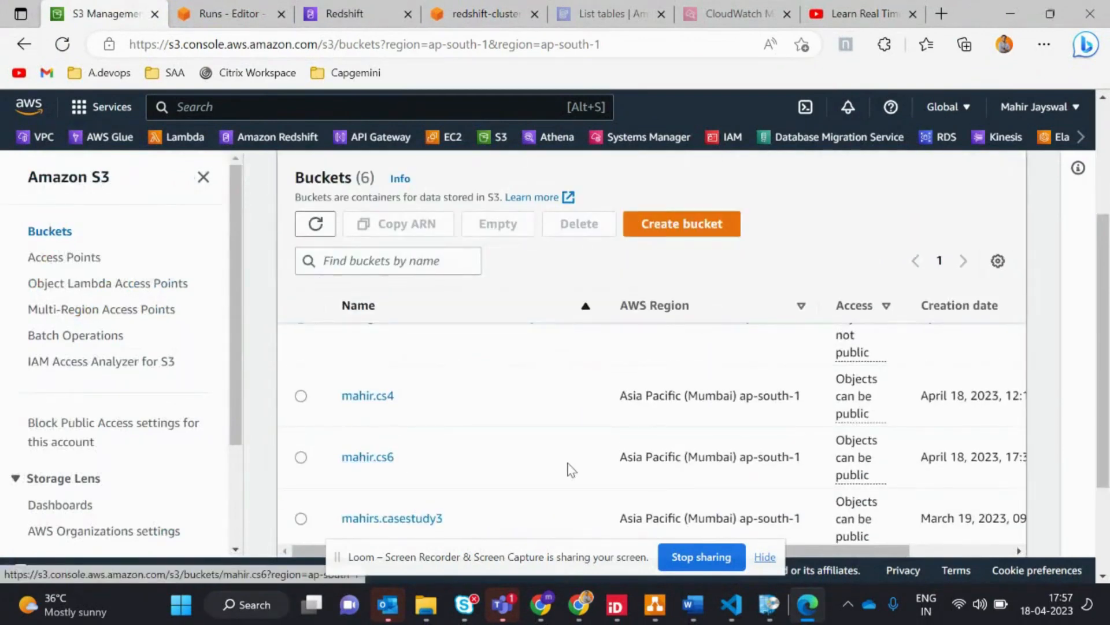
scroll(573, 463, "right", 3)
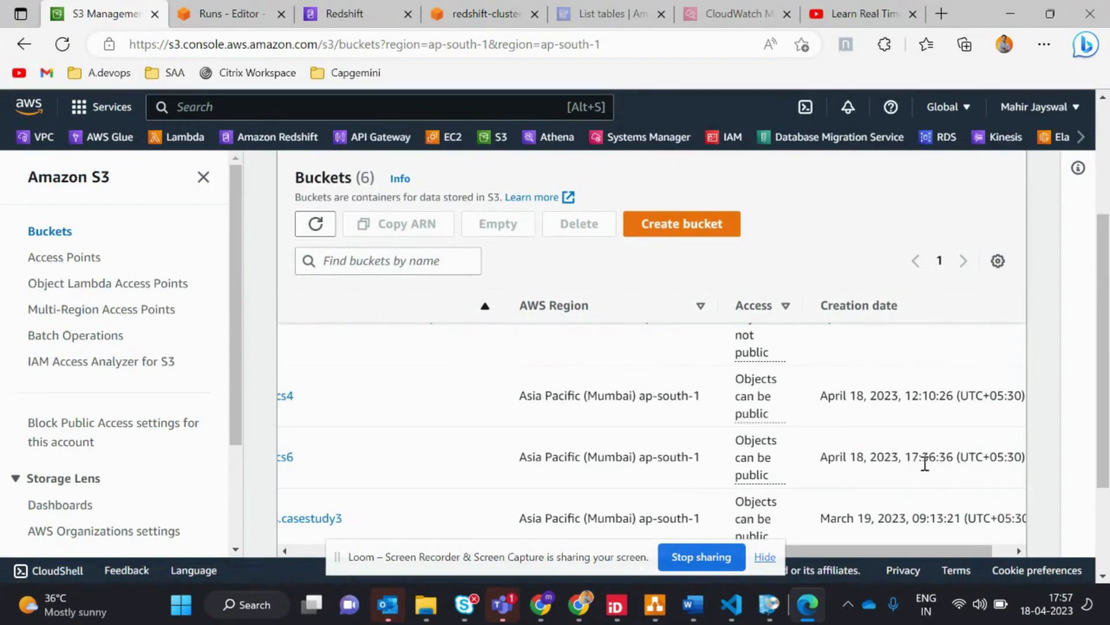
Open the case study 6 bucket and view the employee.csv object stored in it
scroll(409, 506, "left", 3)
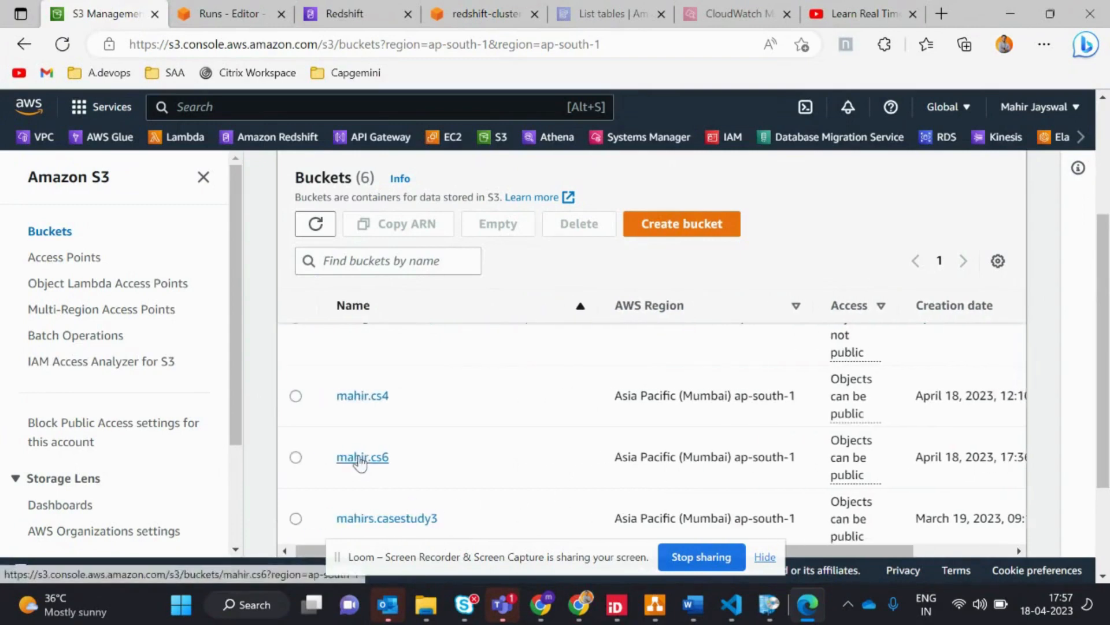
left_click(363, 458)
scroll(386, 464, "down", 2)
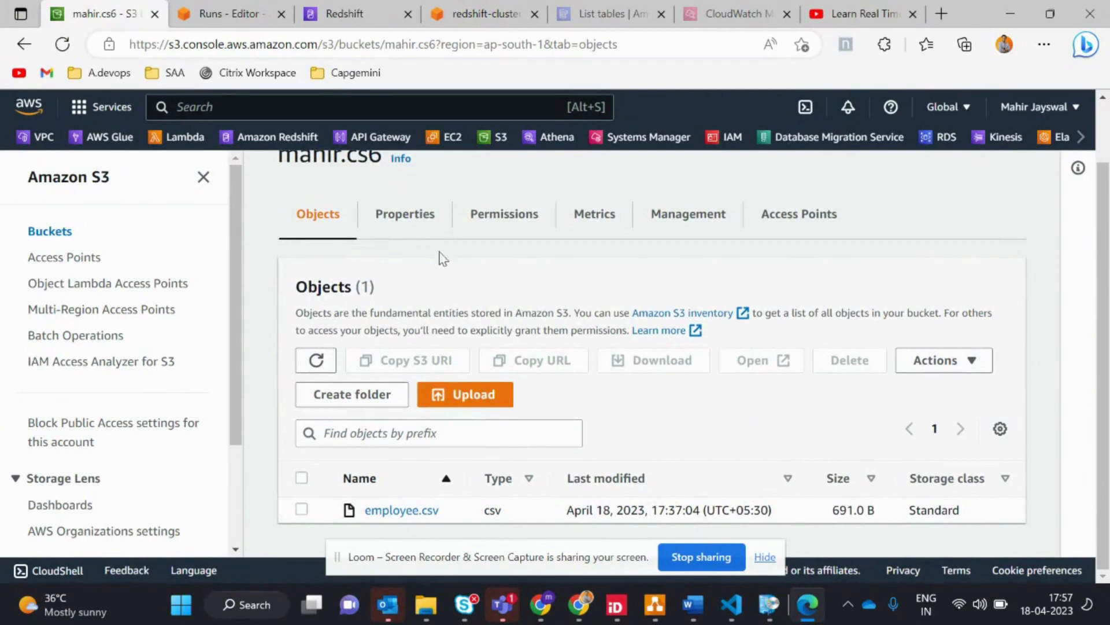
Switch to the AWS Glue console and view the list of Data Catalog databases
left_click(271, 15)
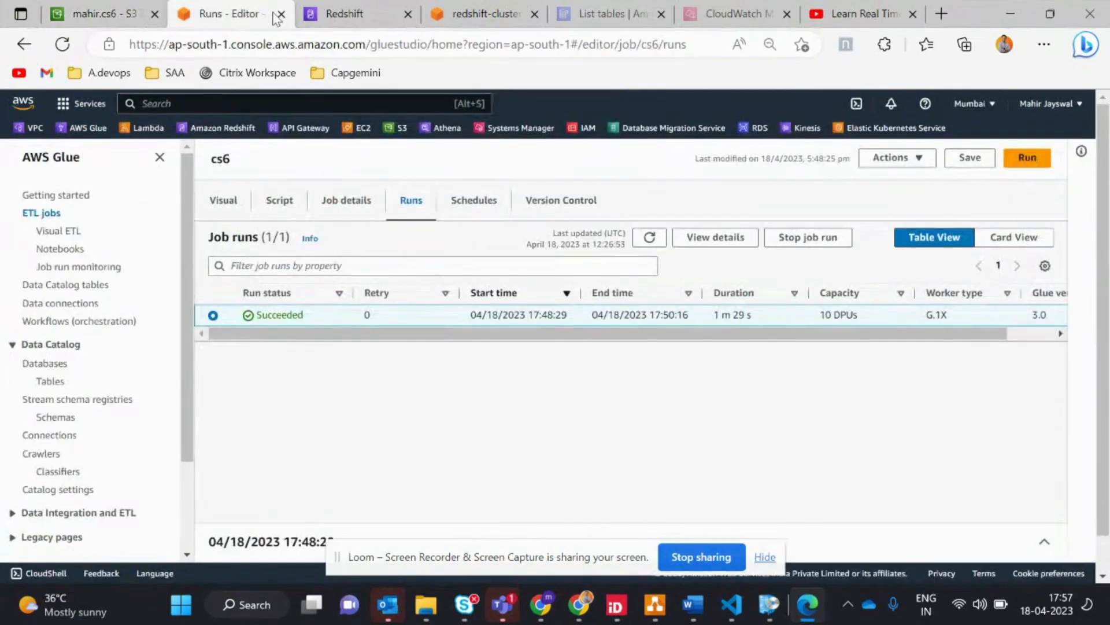
left_click(52, 366)
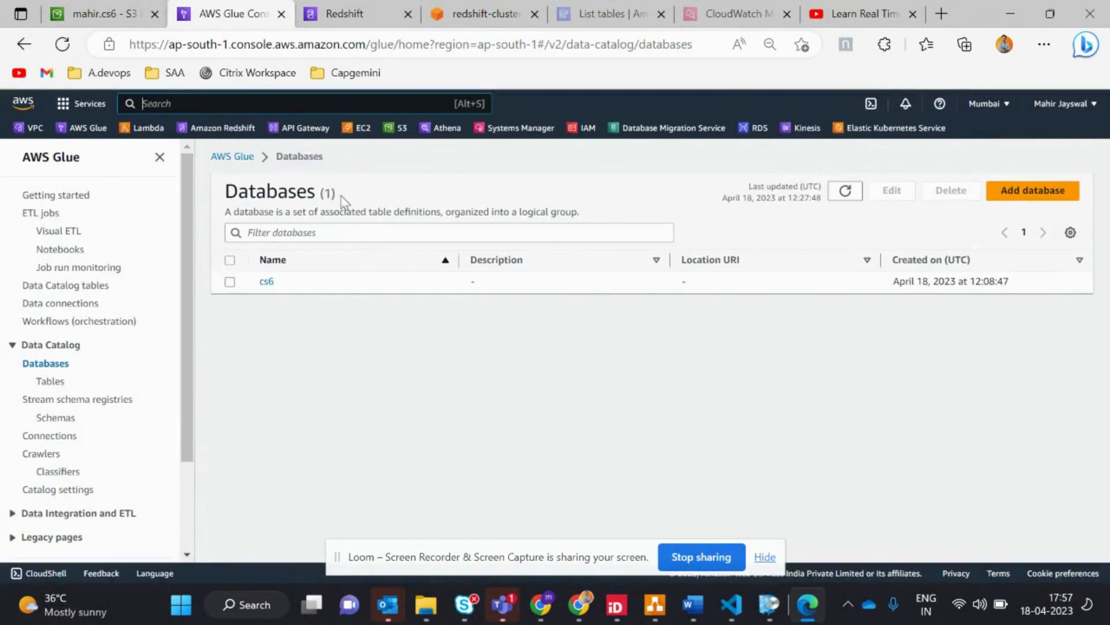
left_click_drag(344, 203, 225, 196)
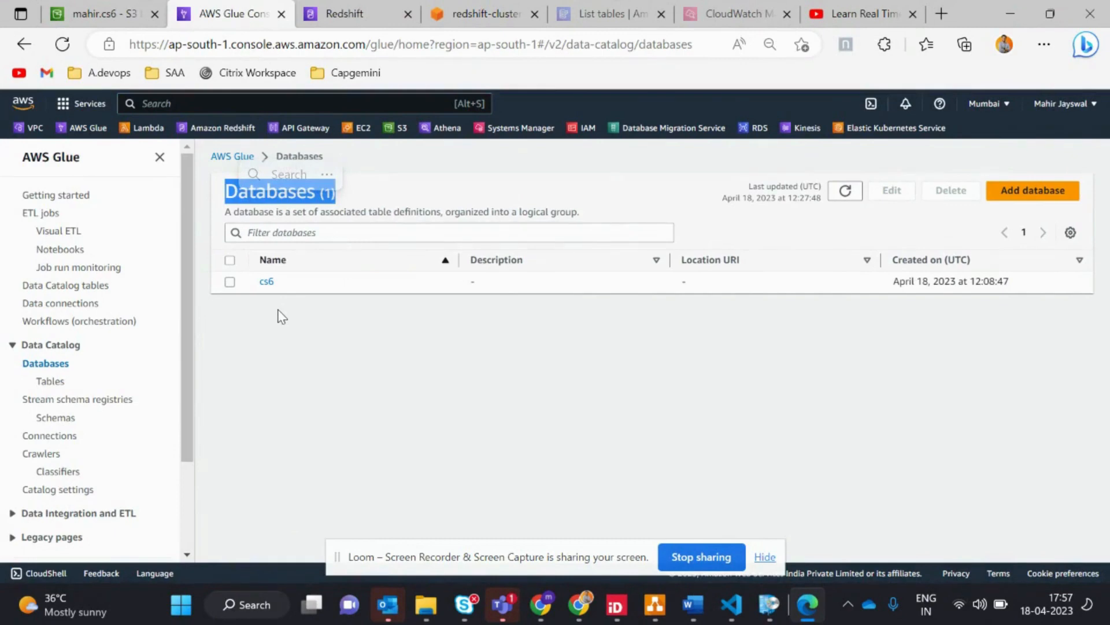
Open the cs6 crawler and examine its properties and the start time, end time and duration of its run
left_click(42, 454)
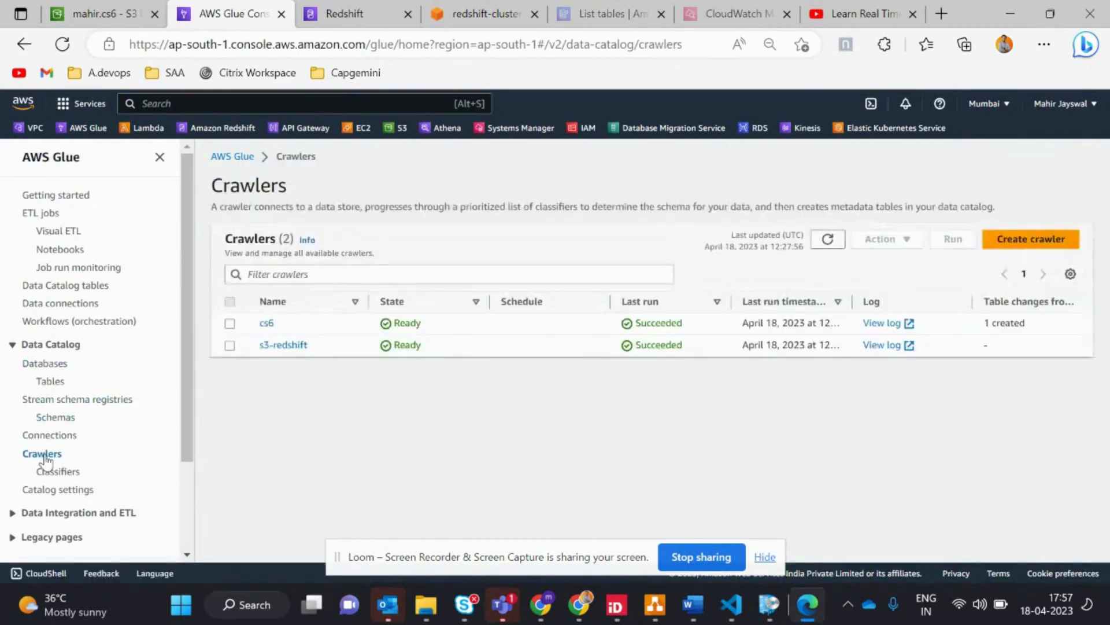
left_click(267, 324)
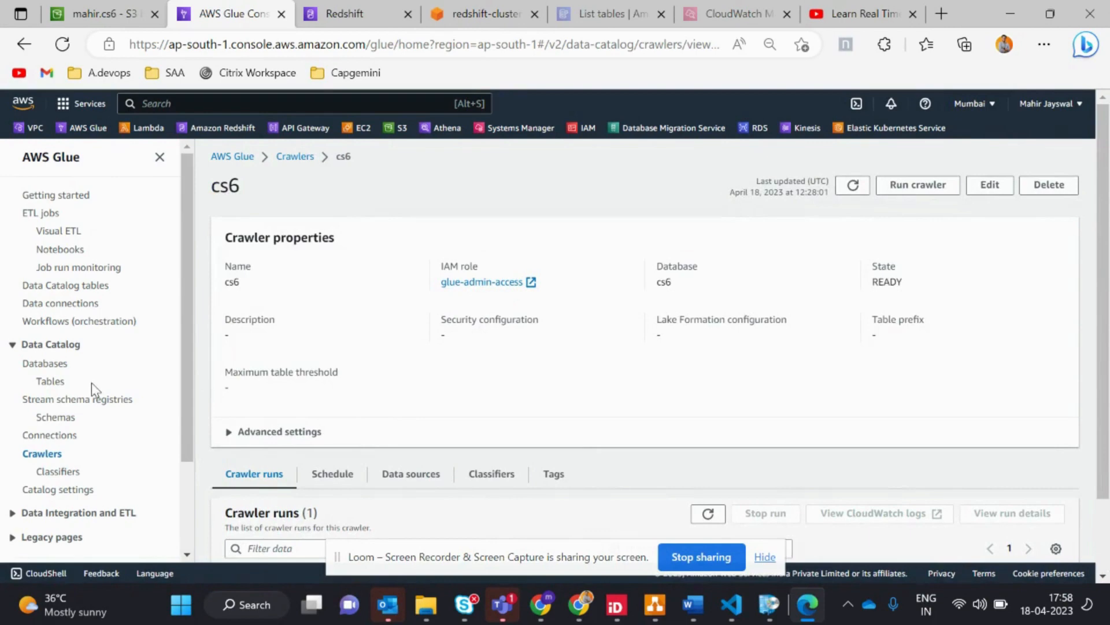
scroll(344, 431, "down", 1)
scroll(344, 431, "down", 3)
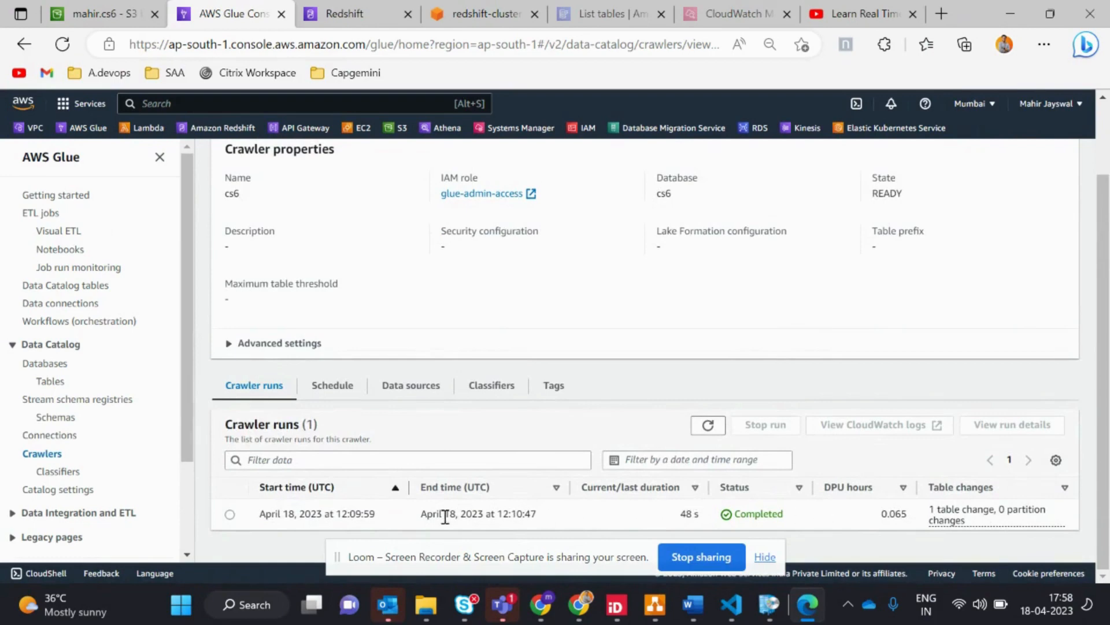
double_click(372, 514)
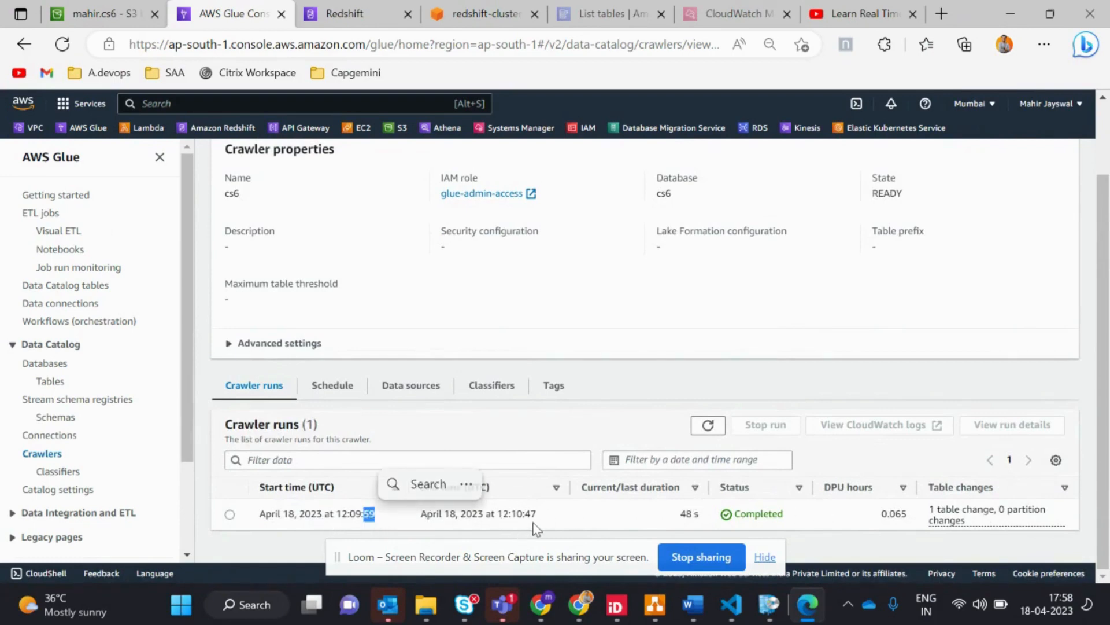
left_click_drag(536, 517, 497, 520)
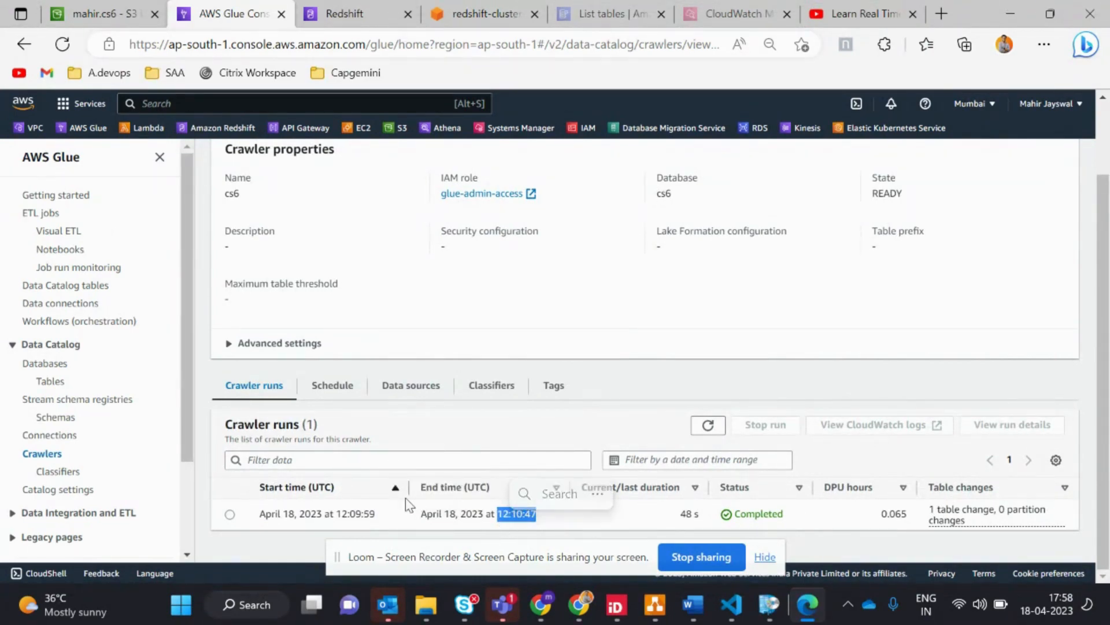
scroll(405, 498, "up", 2)
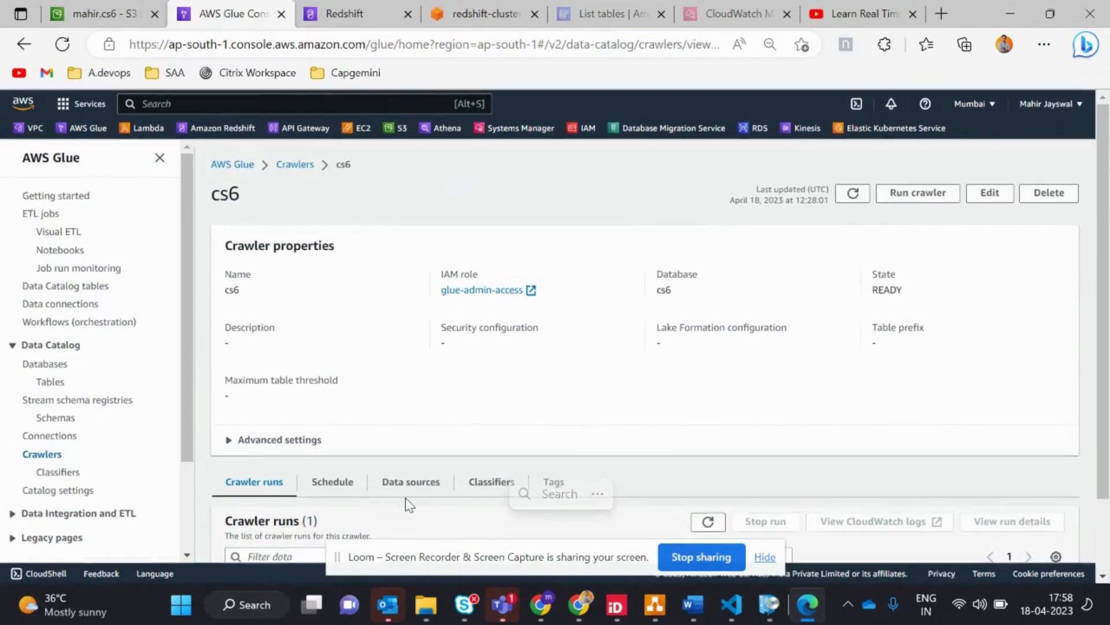
scroll(405, 497, "down", 2)
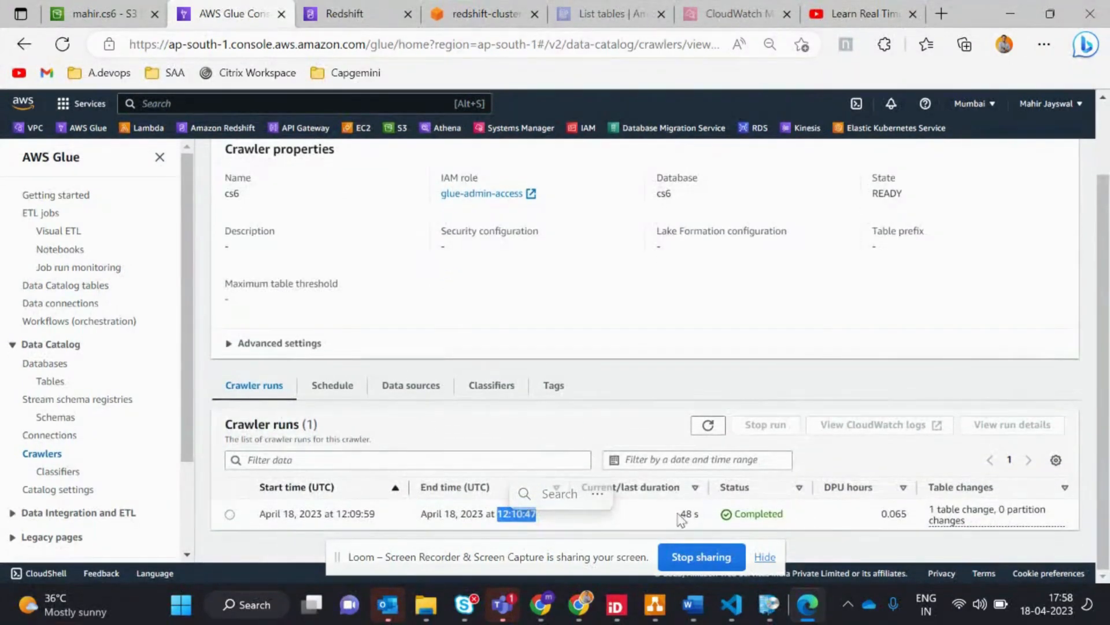
scroll(453, 441, "up", 1)
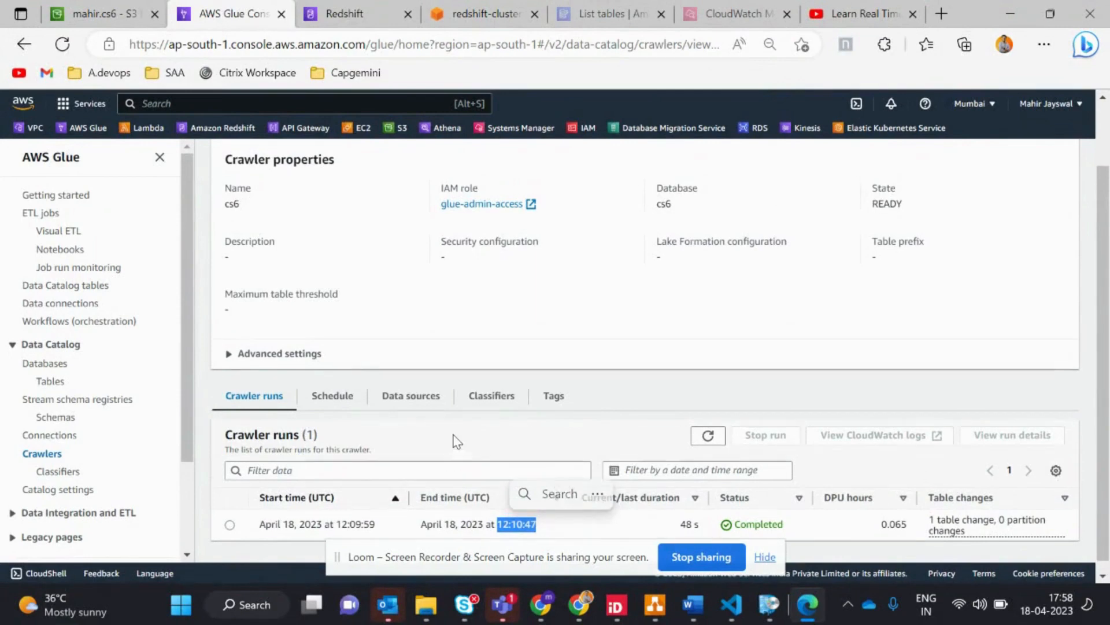
Check the cs6 crawler's schedule and data sources, focusing on the S3 path it scans
left_click(334, 398)
left_click(379, 410)
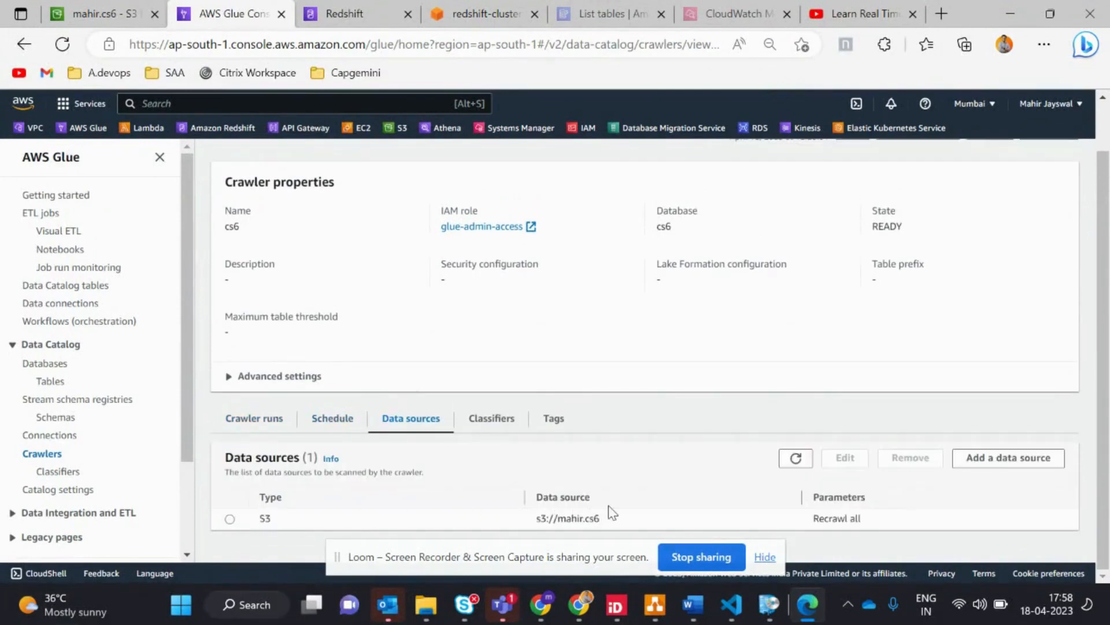
left_click_drag(606, 517, 536, 518)
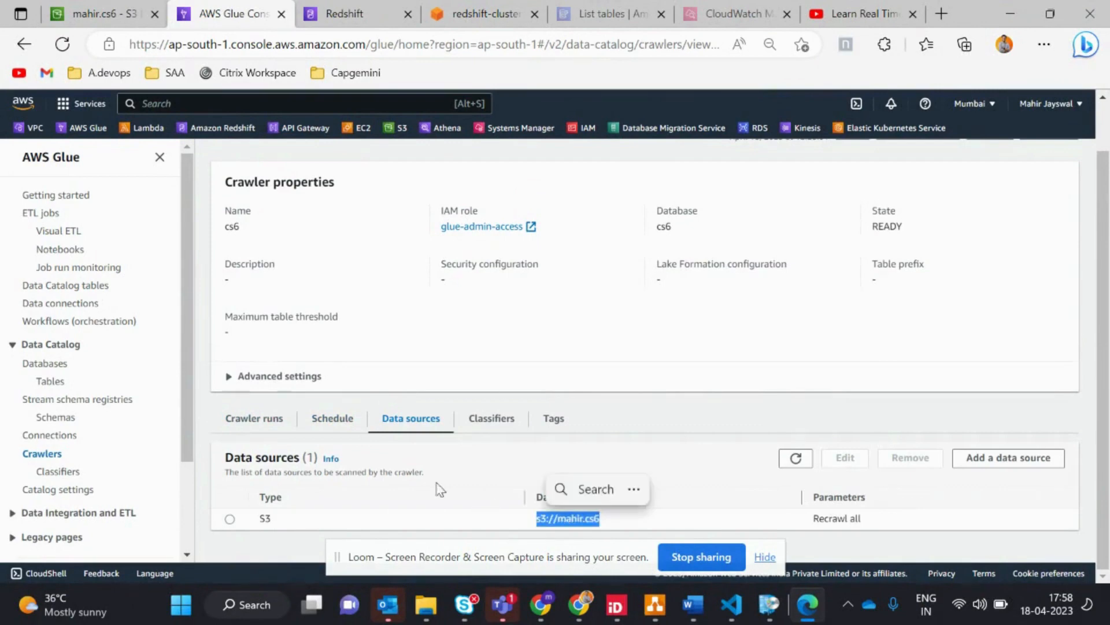
Open the csv table in the cs6 database and review its schema columns and table details
left_click(59, 366)
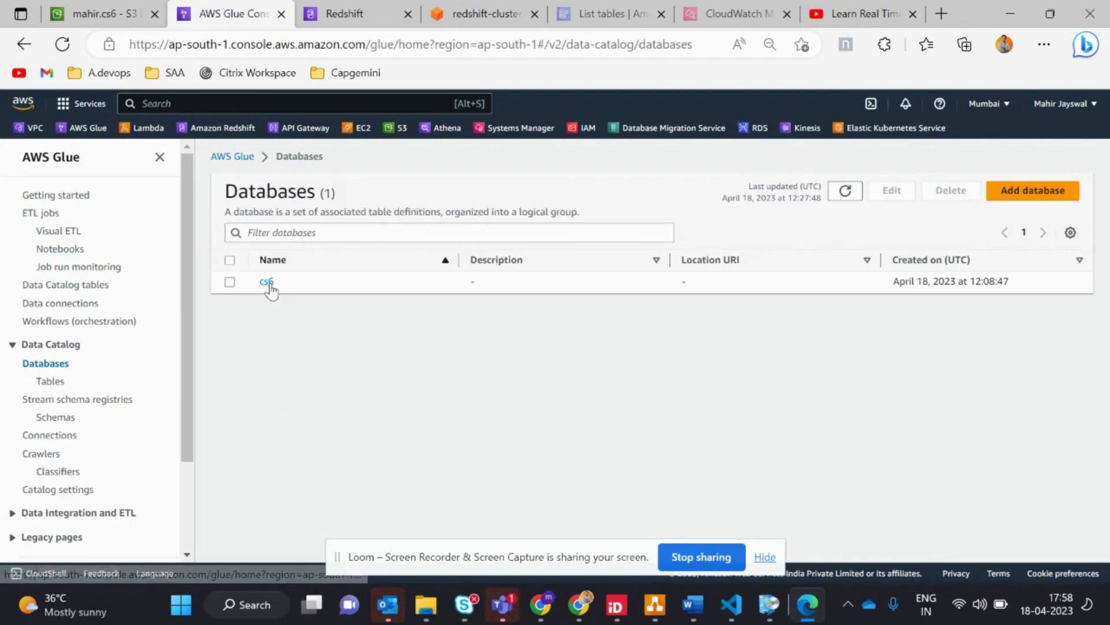
left_click(269, 283)
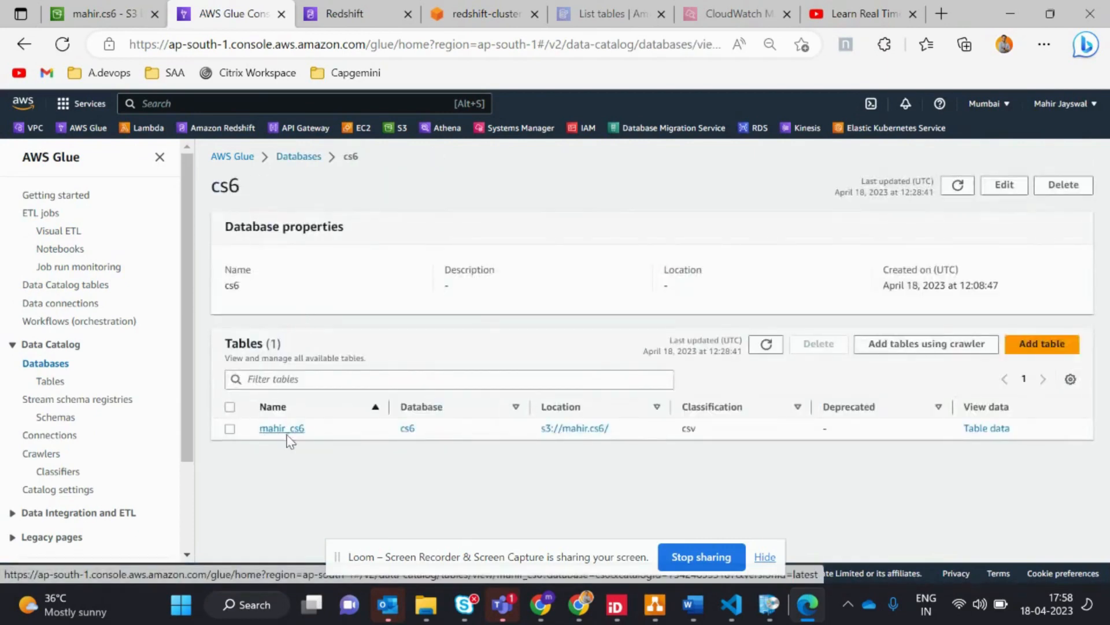
left_click(283, 429)
scroll(380, 453, "down", 4)
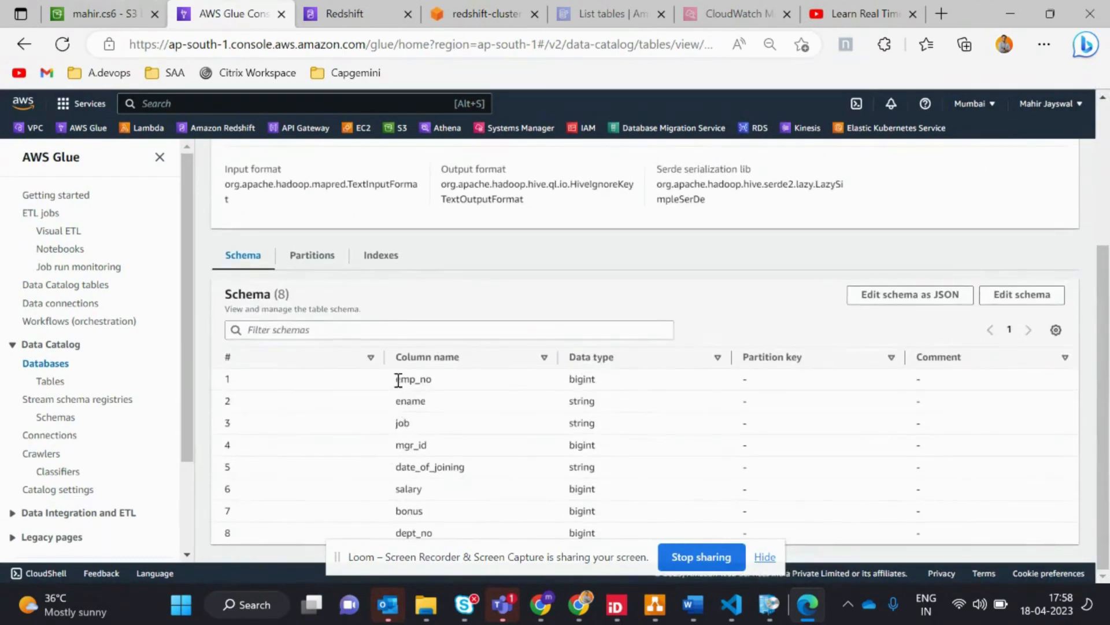
left_click_drag(396, 379, 452, 533)
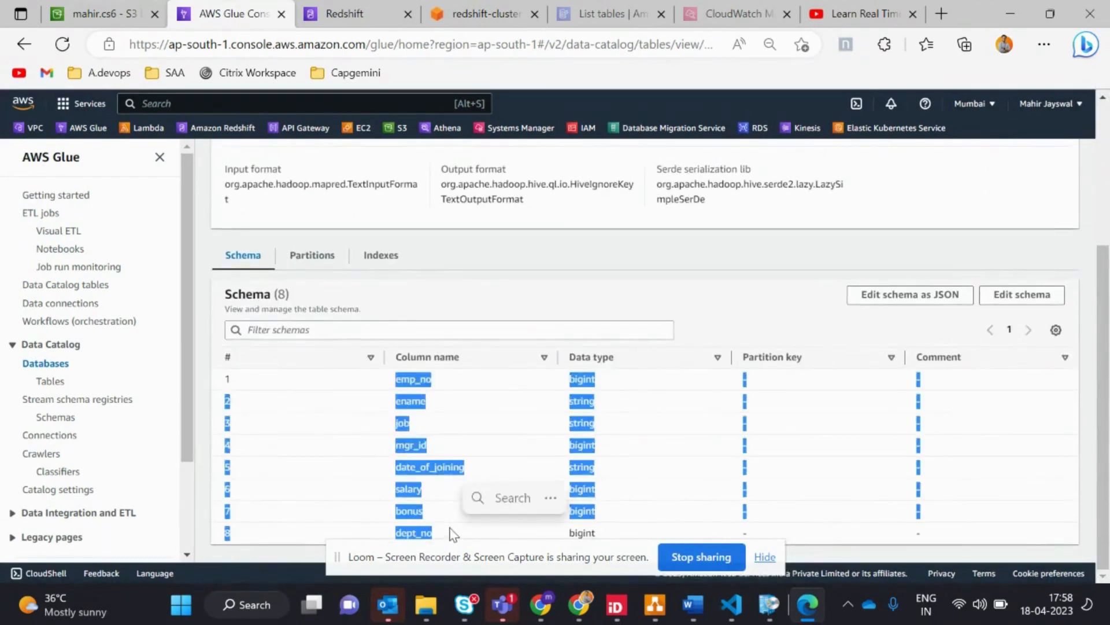
left_click(455, 391)
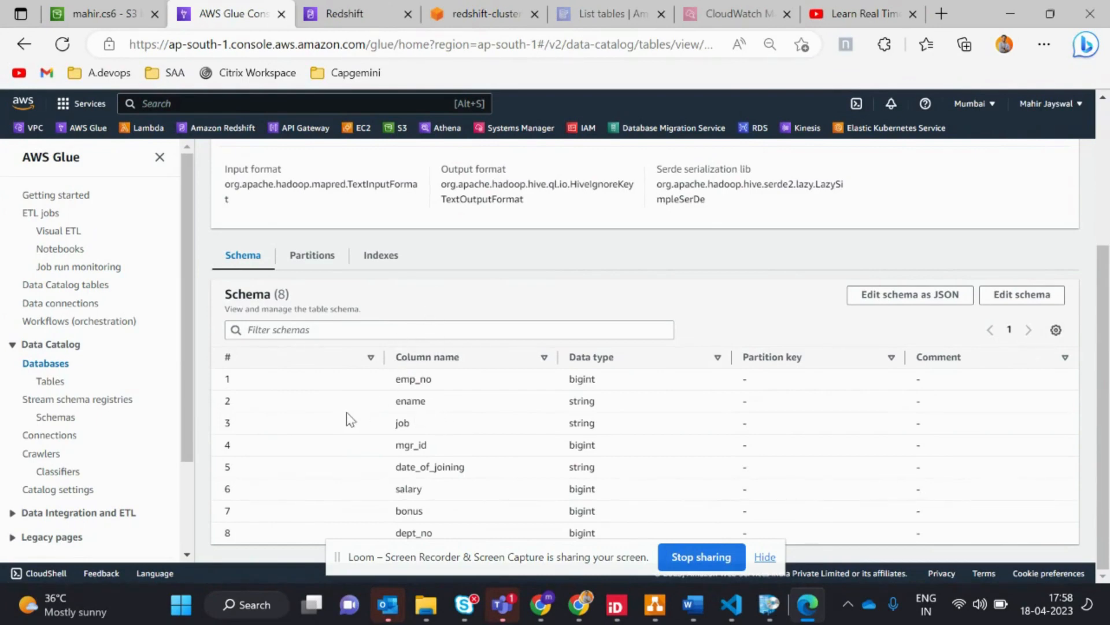
scroll(345, 412, "up", 3)
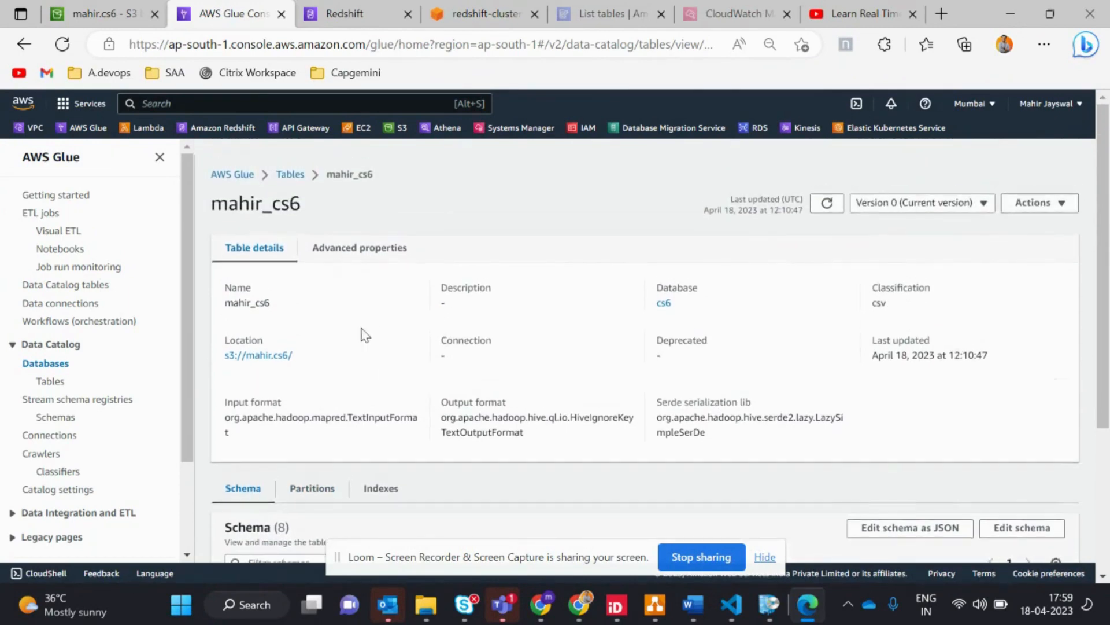
scroll(364, 334, "down", 1)
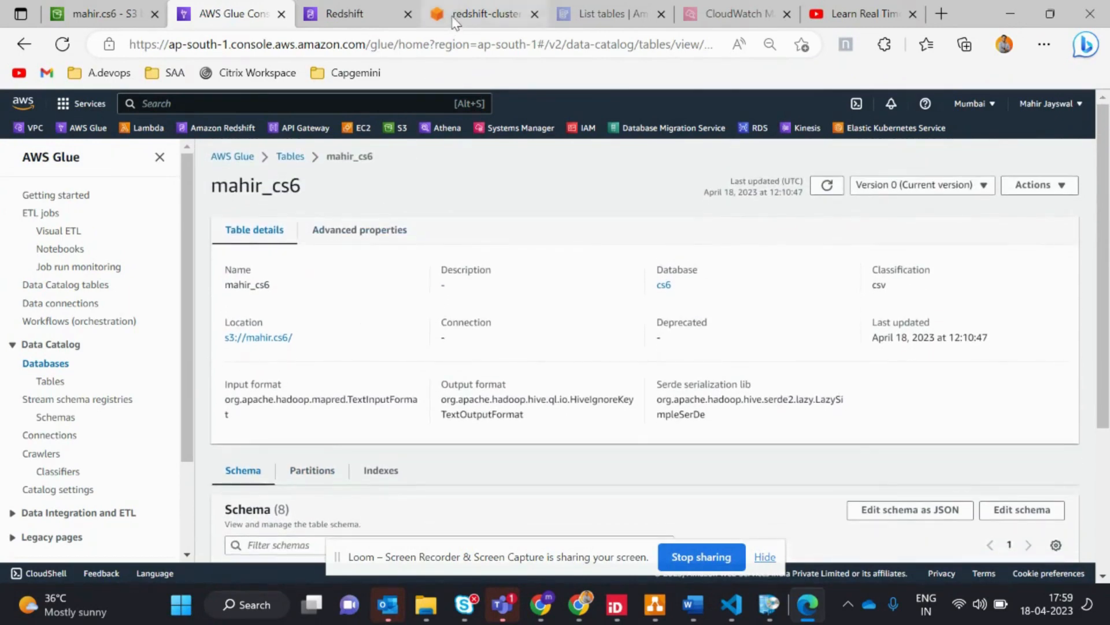
scroll(335, 391, "down", 1)
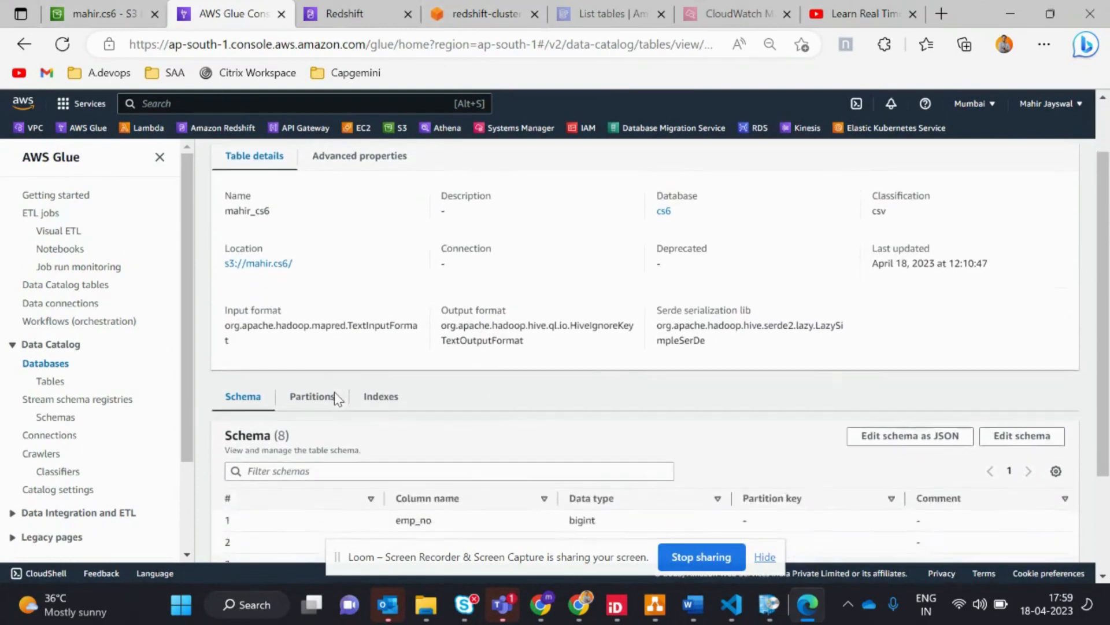
scroll(335, 391, "up", 1)
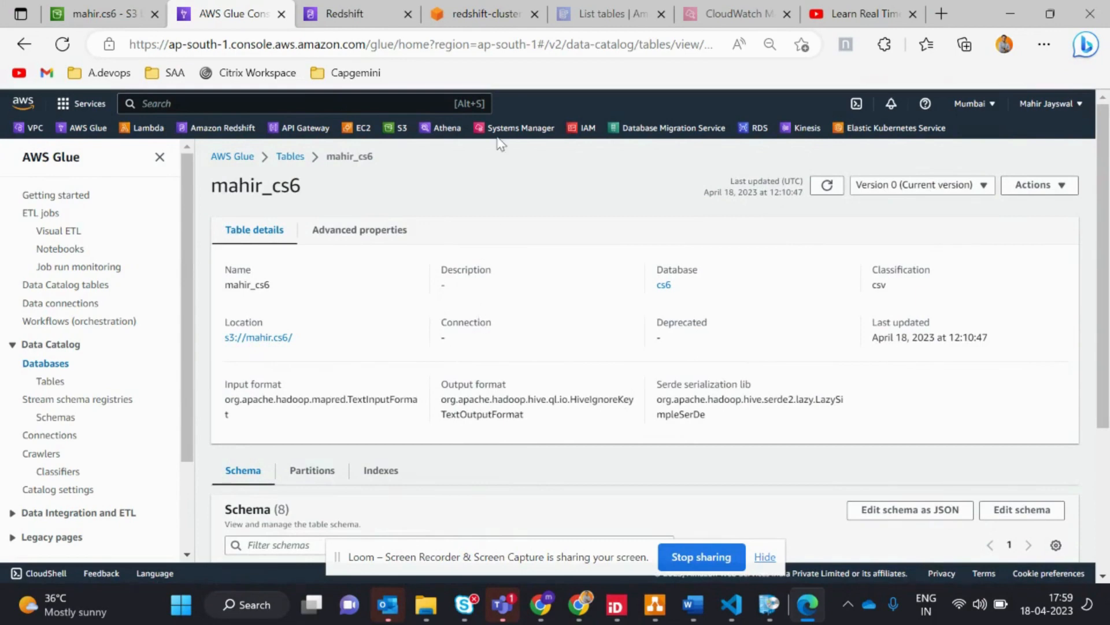
Switch to the redshift-cluster-cs6 page in Amazon Redshift and check the cluster's name and creation date
left_click(480, 13)
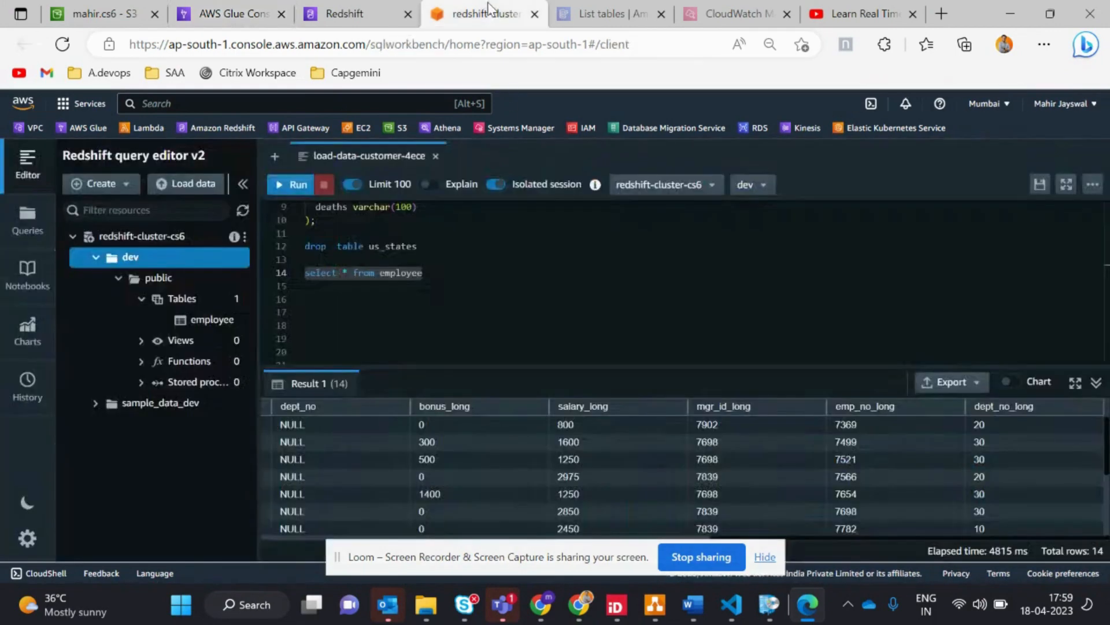
left_click(363, 2)
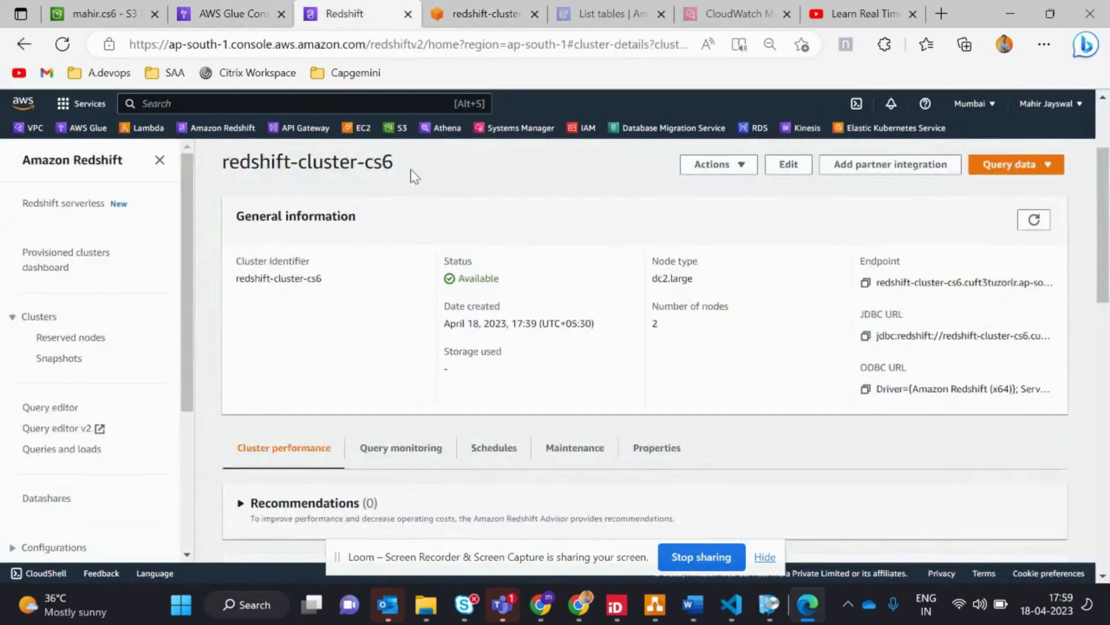
left_click_drag(410, 169, 219, 165)
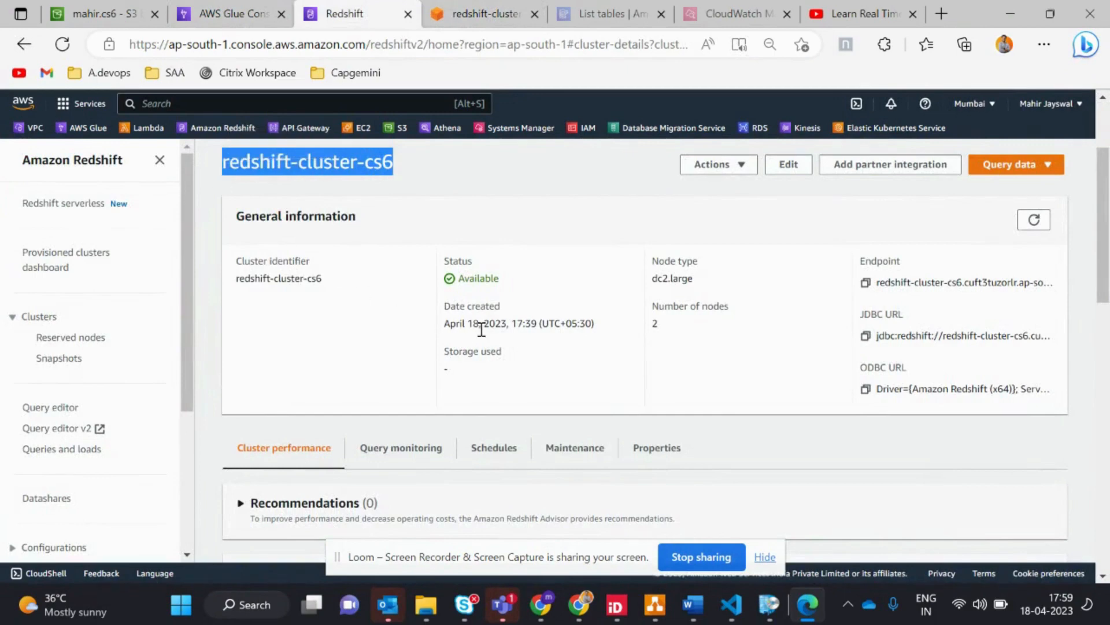
left_click_drag(450, 324, 544, 324)
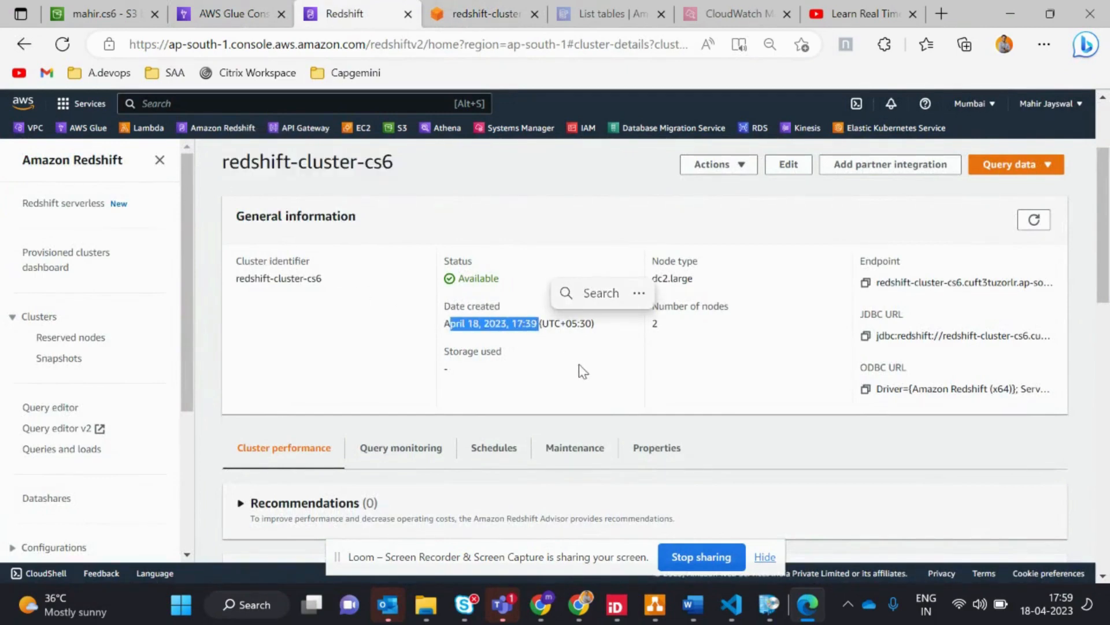
left_click(529, 345)
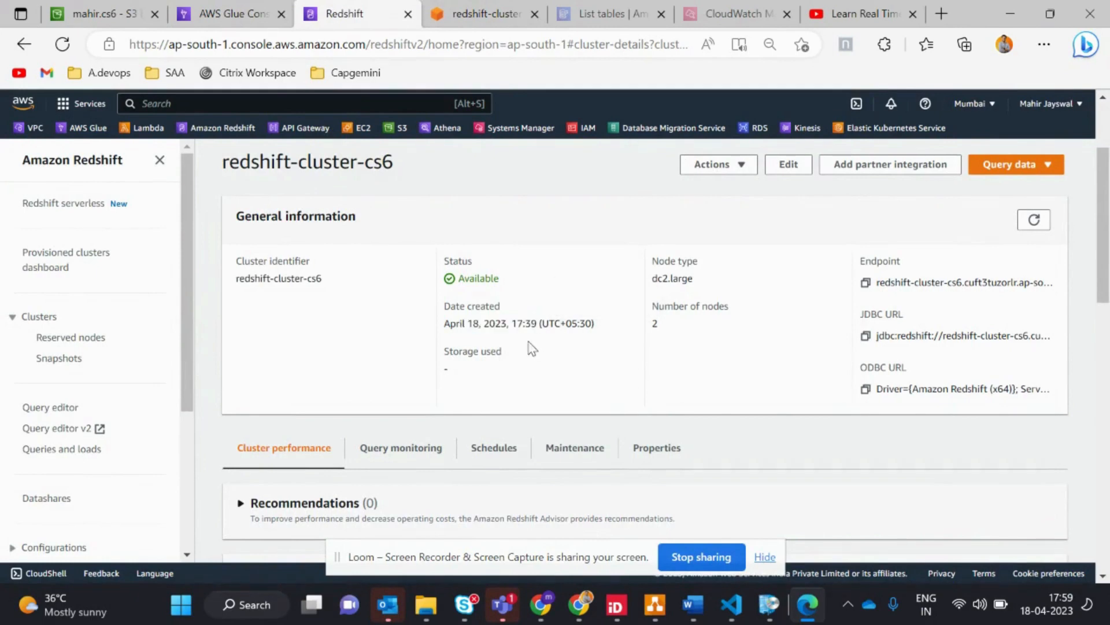
Review the General information of redshift-cluster-cs6, including its nodes, endpoint and JDBC URL
scroll(531, 348, "down", 6)
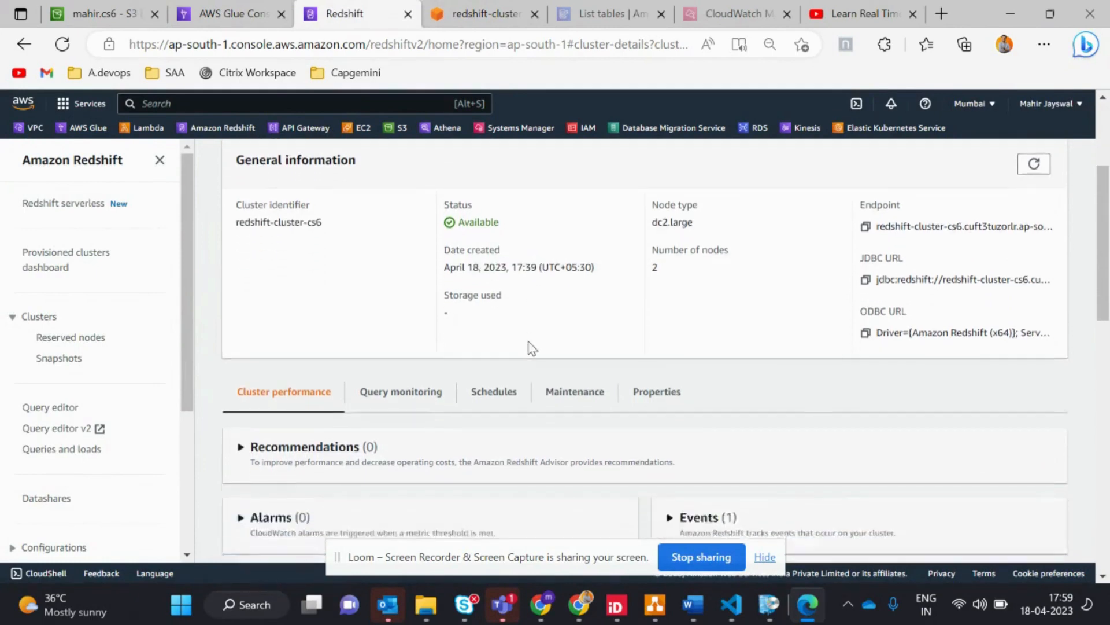
scroll(530, 349, "up", 3)
scroll(529, 349, "up", 3)
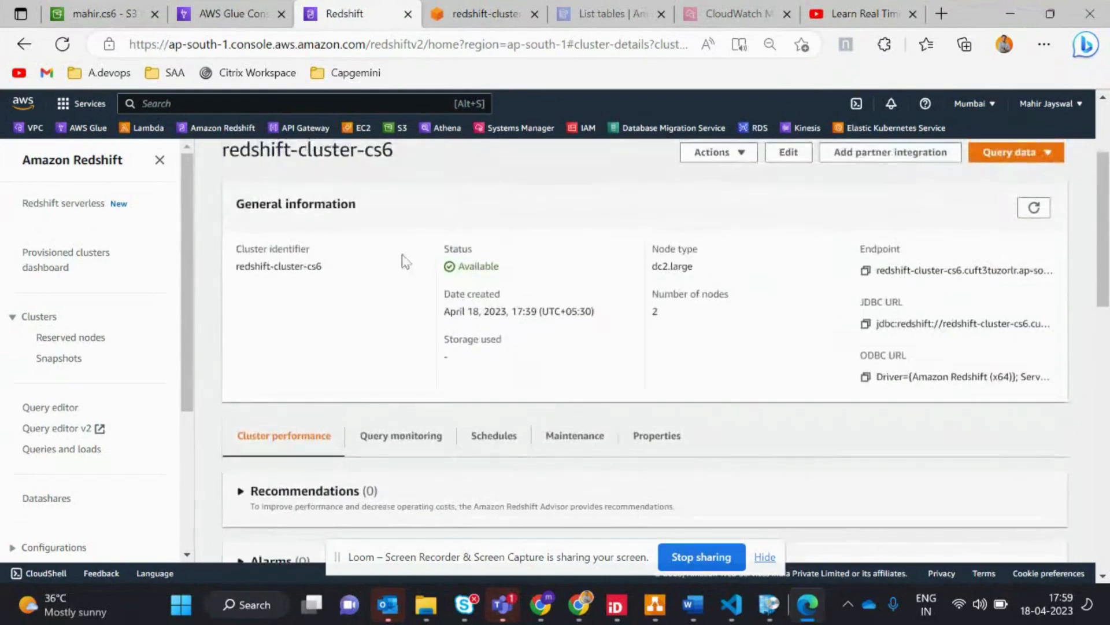
left_click_drag(357, 203, 272, 204)
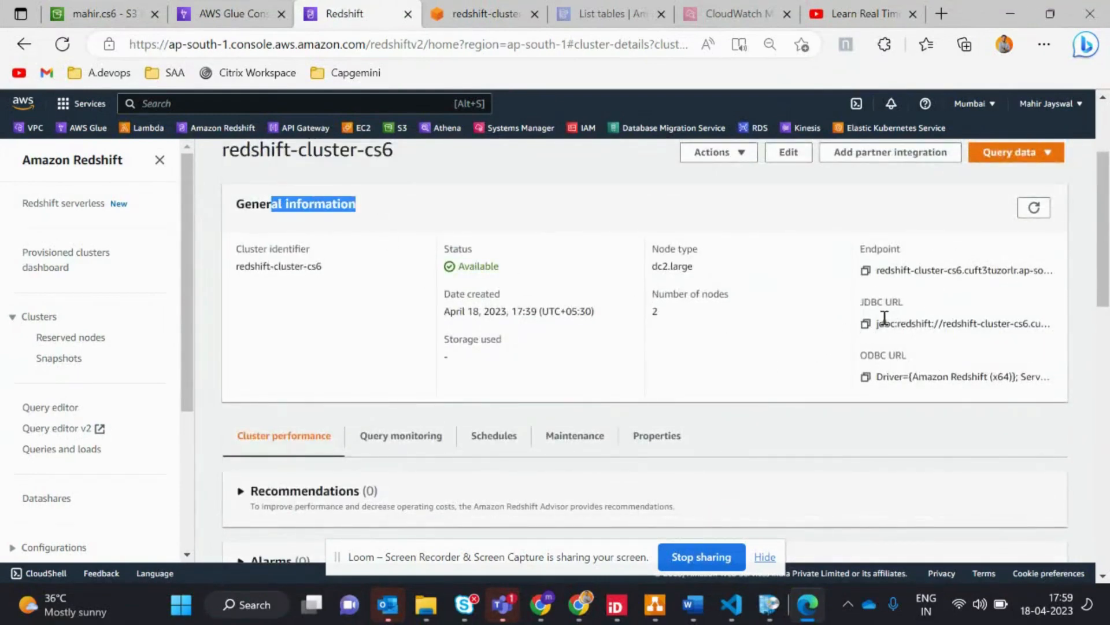
left_click(402, 347)
scroll(401, 347, "up", 2)
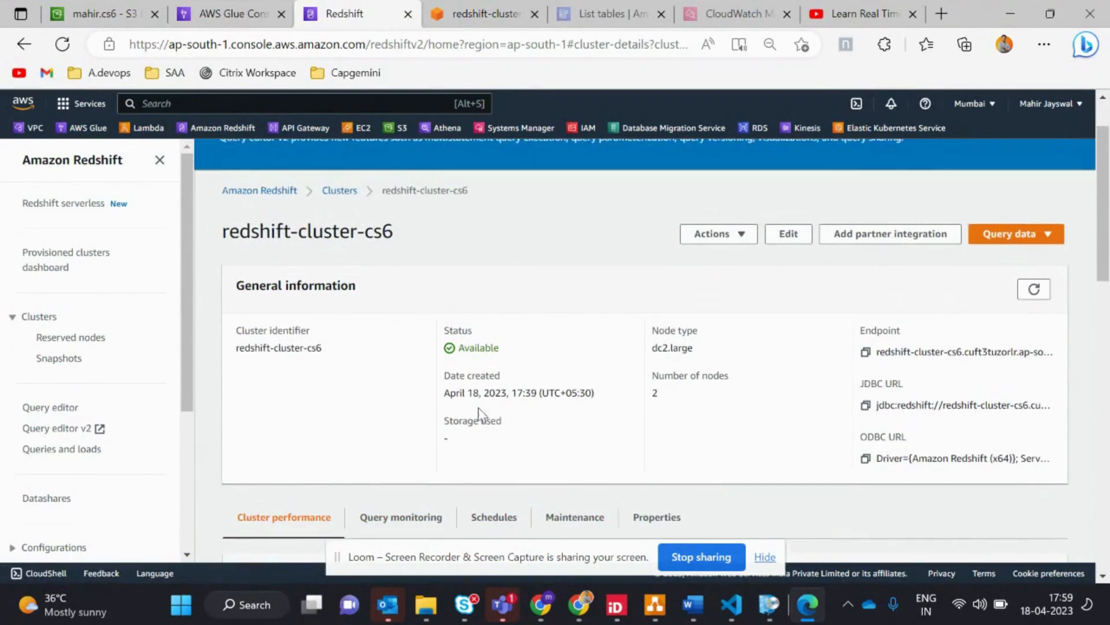
Check the list of crawlers in AWS Glue and the query options offered for redshift-cluster-cs6 in Amazon Redshift
left_click(221, 1)
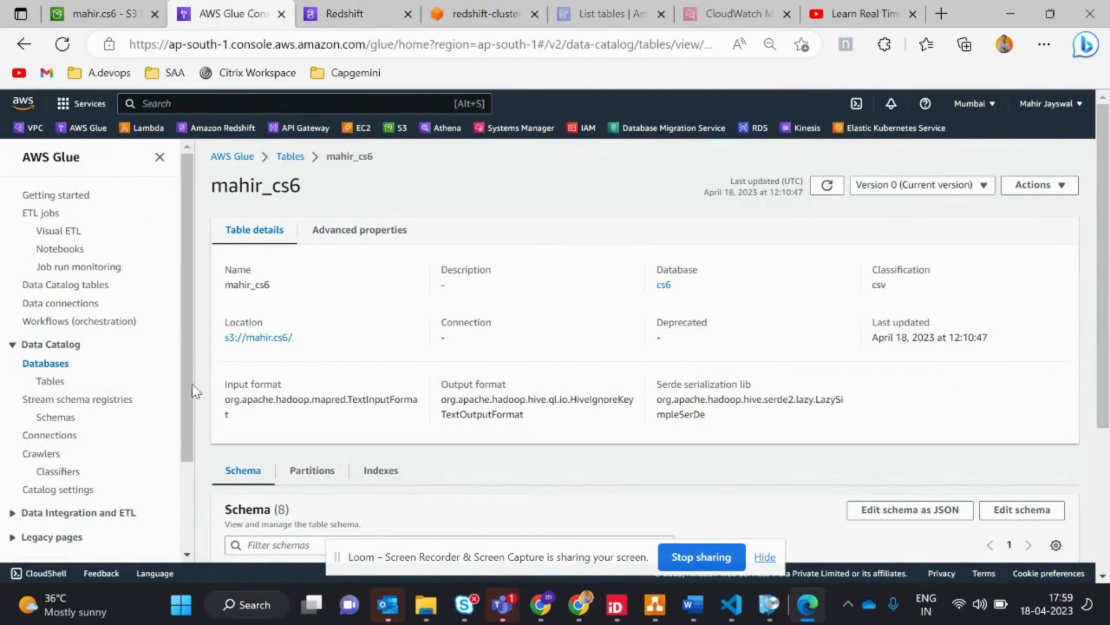
left_click(51, 456)
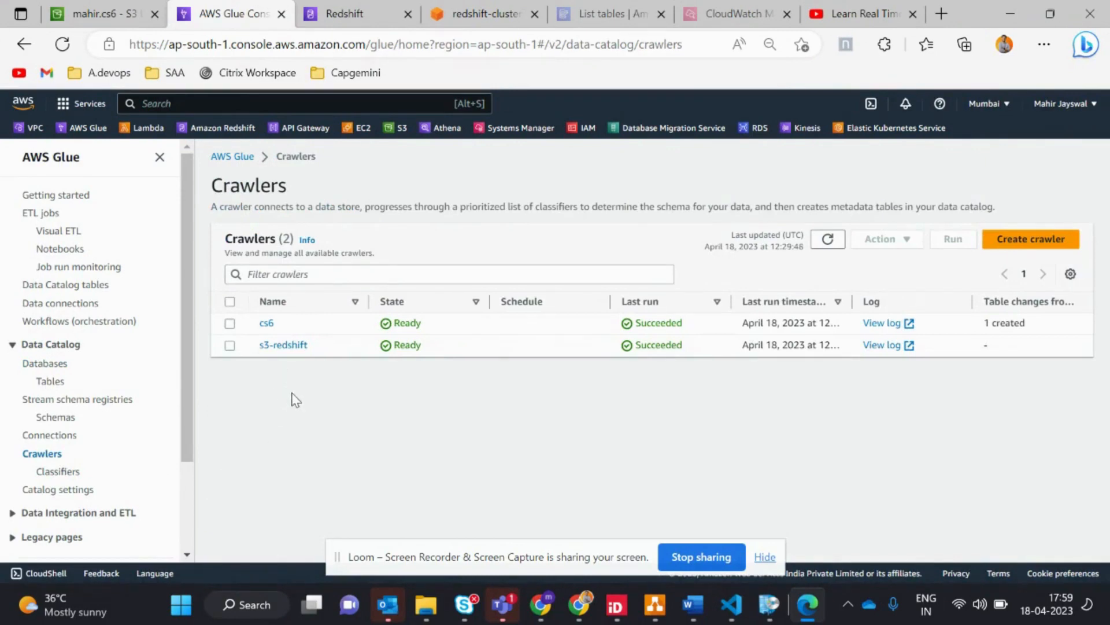
left_click(345, 17)
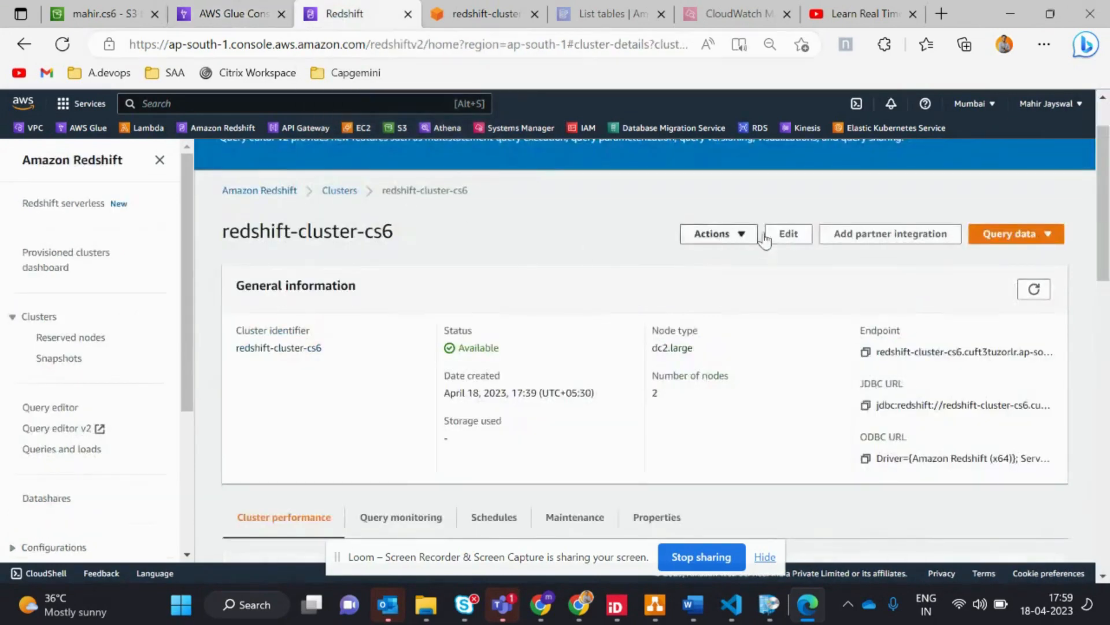
left_click(1017, 237)
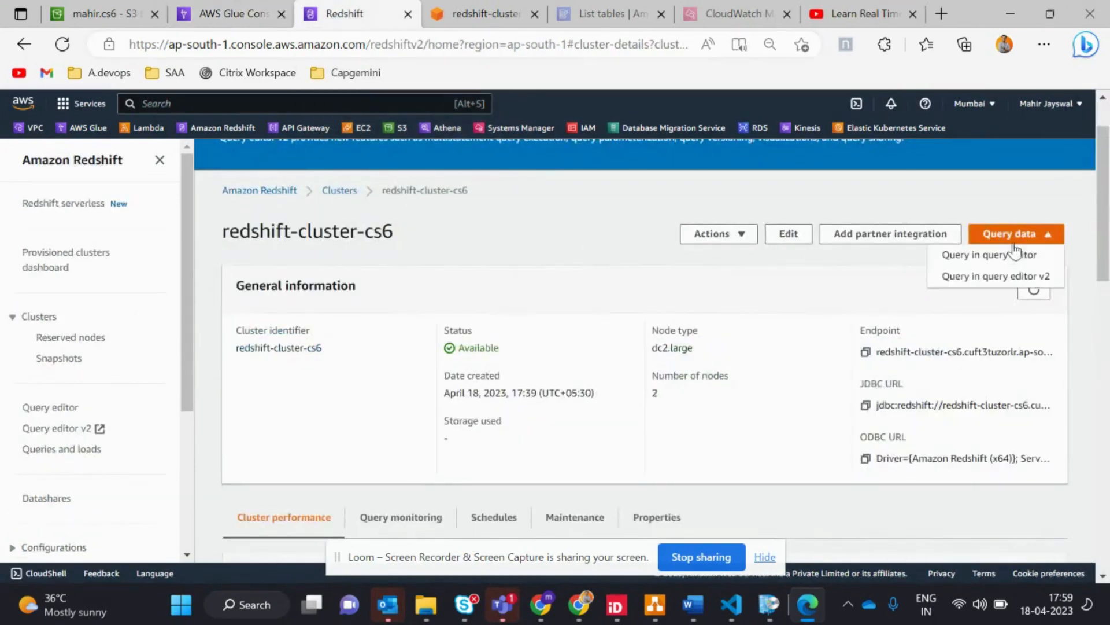
Switch to Redshift query editor v2 and examine the CREATE TABLE employee statement, highlighting its full column definition
left_click(510, 25)
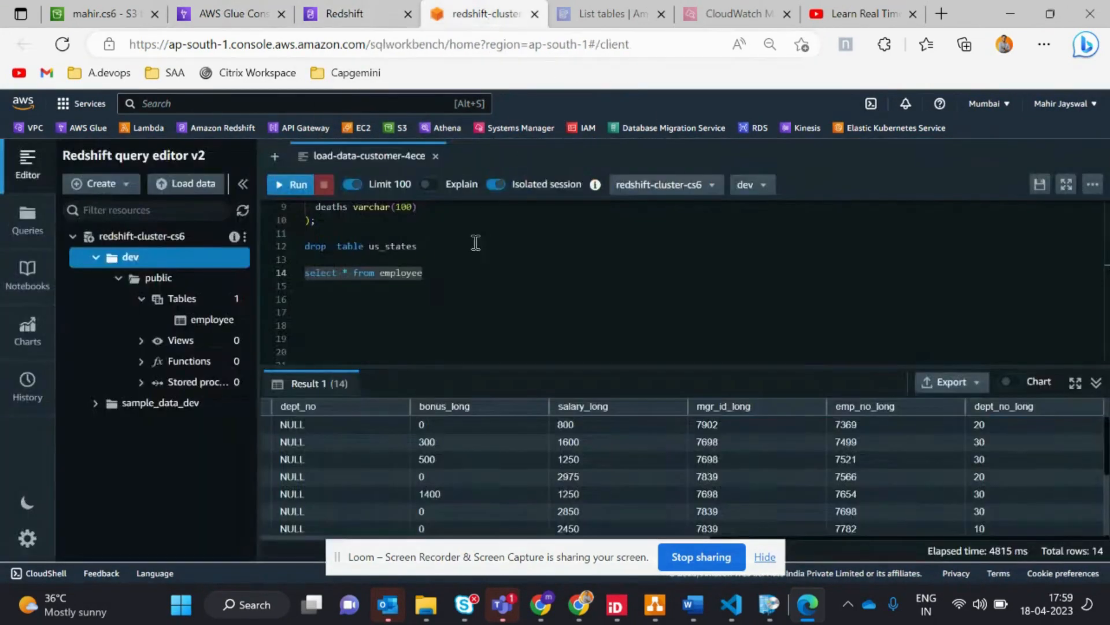
scroll(465, 277, "up", 3)
scroll(463, 283, "up", 2)
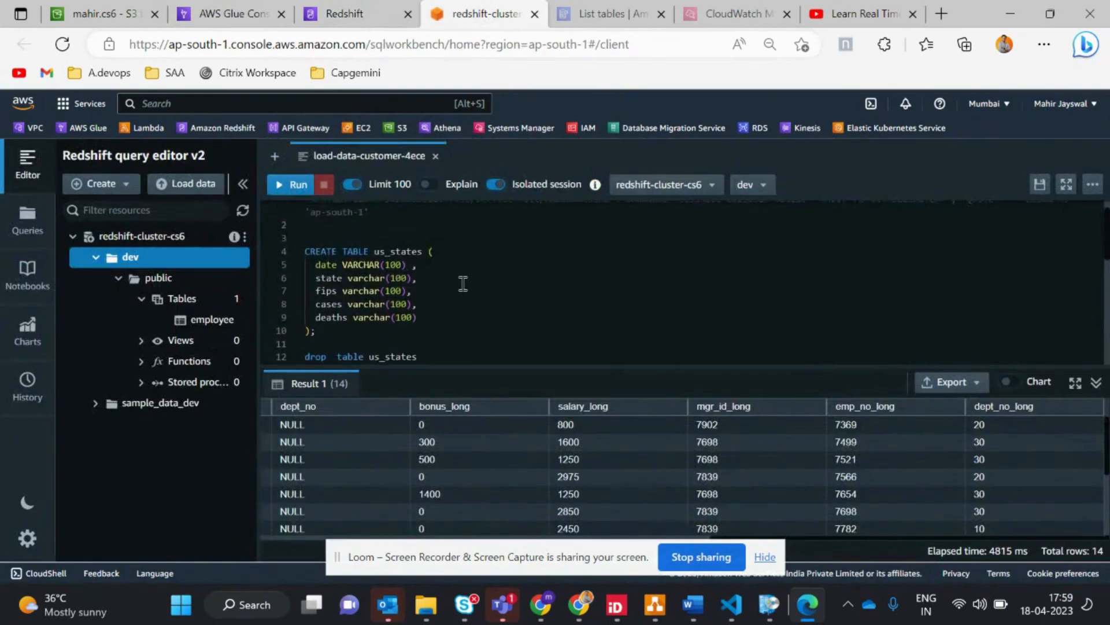
scroll(464, 283, "down", 8)
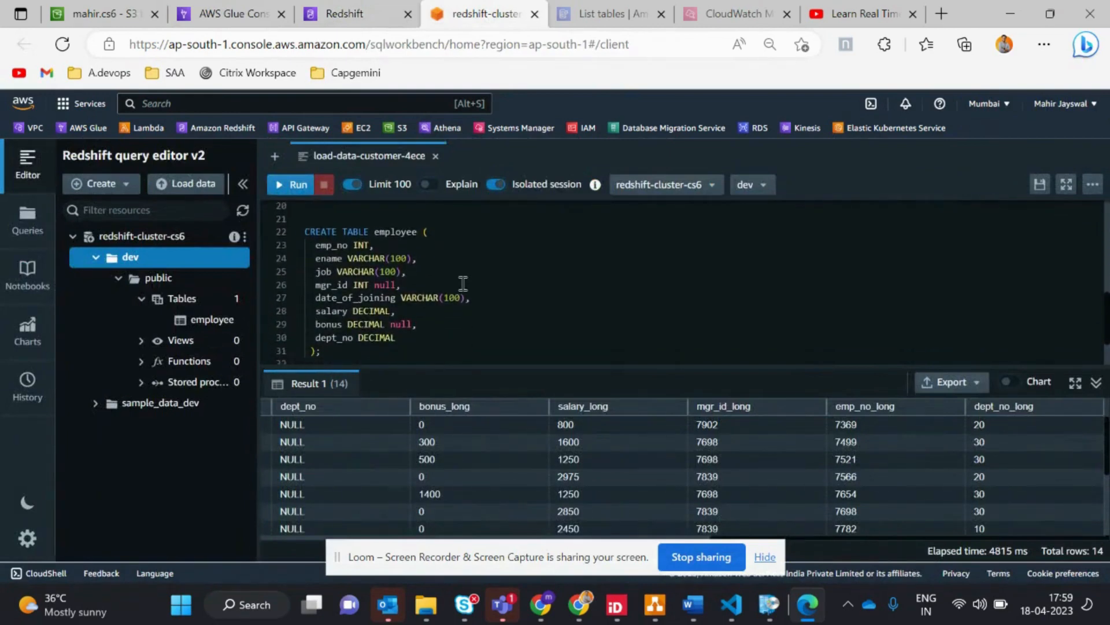
left_click_drag(321, 351, 306, 230)
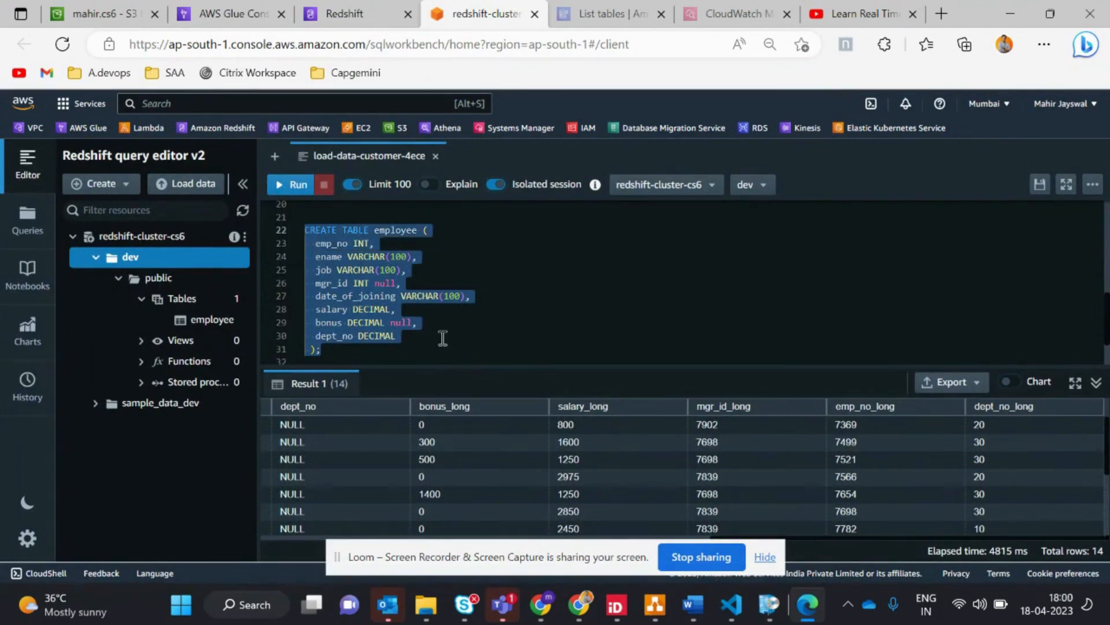
scroll(442, 338, "up", 1)
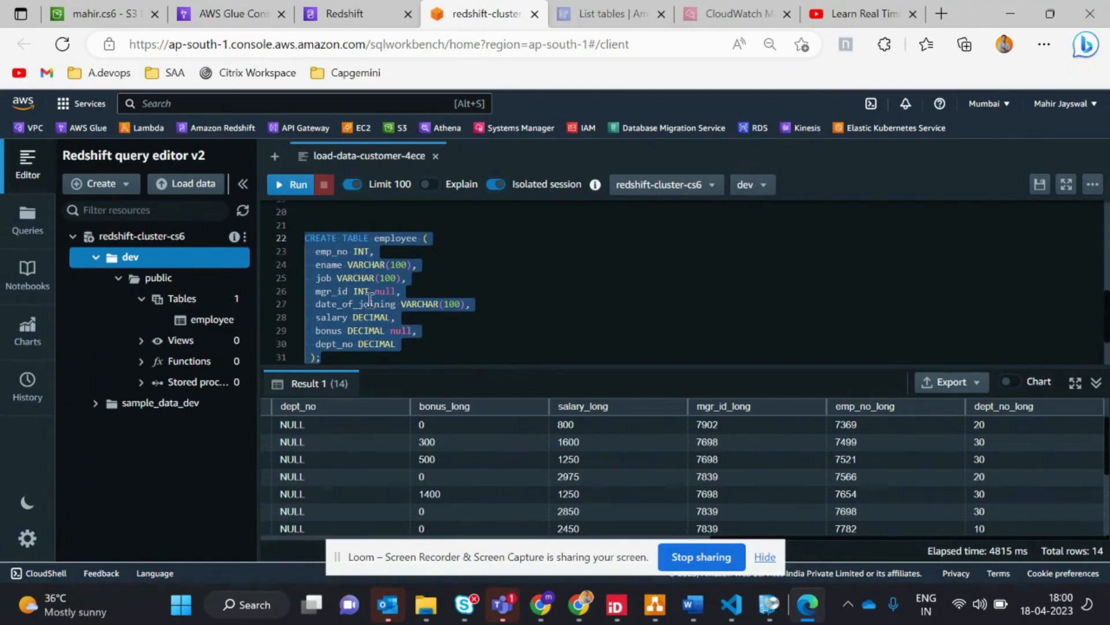
Return to AWS Glue and review the s3-redshift crawler's properties and its crawler runs
left_click(357, 14)
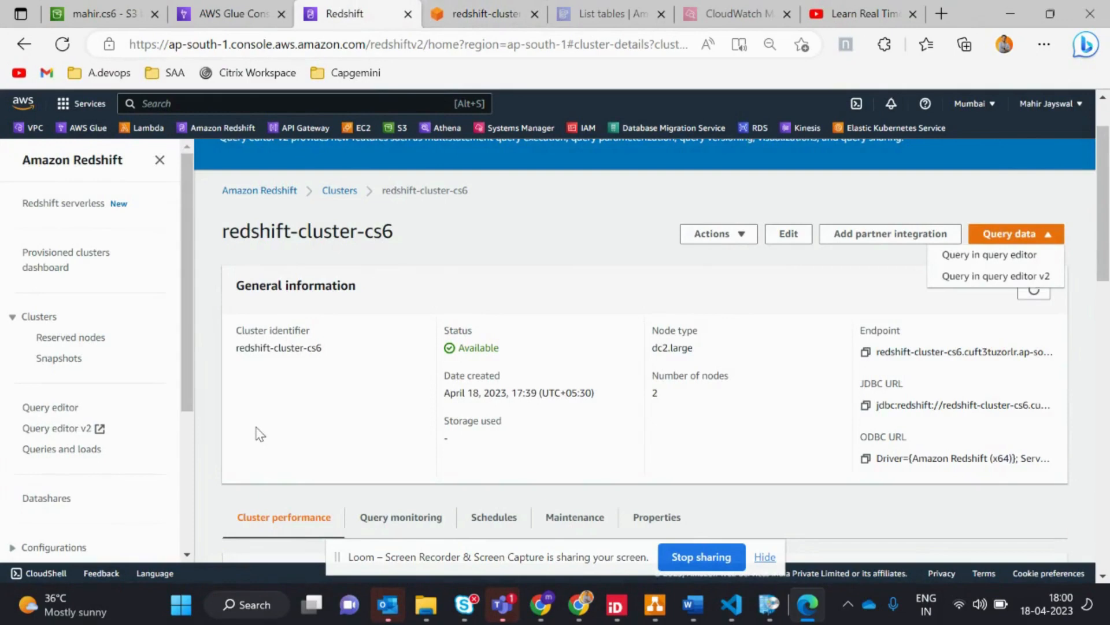
left_click(242, 21)
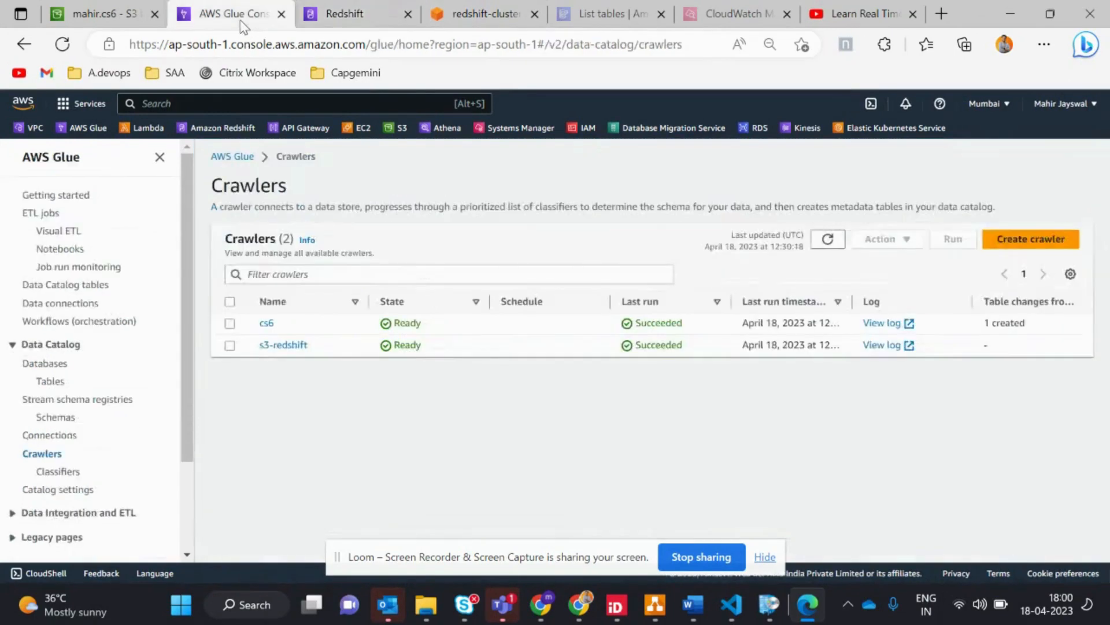
left_click(297, 348)
scroll(367, 423, "down", 1)
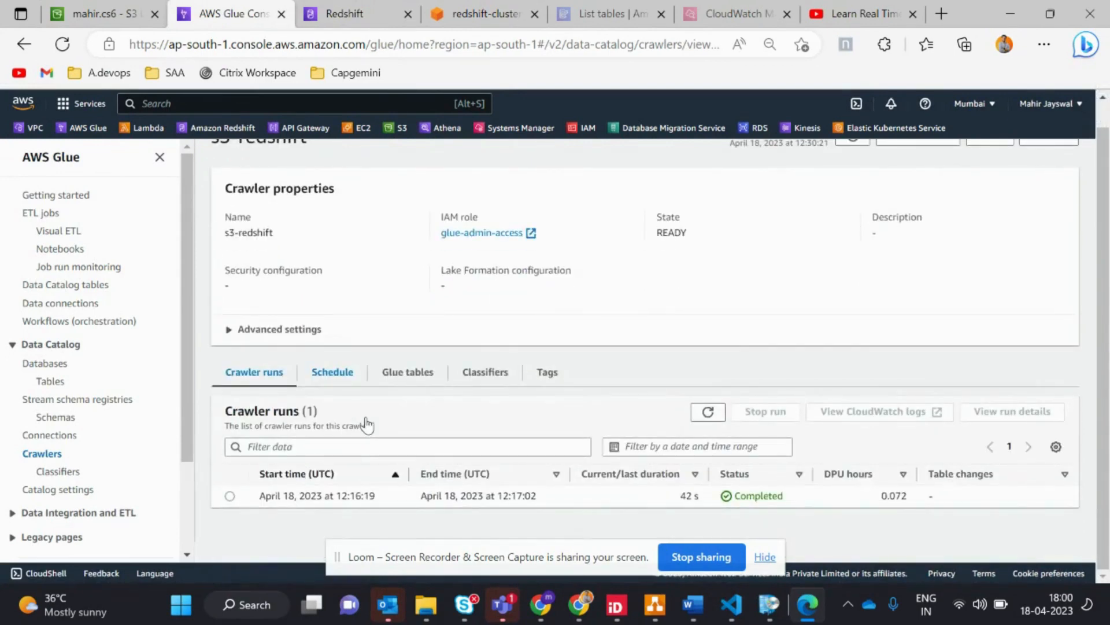
scroll(366, 424, "up", 1)
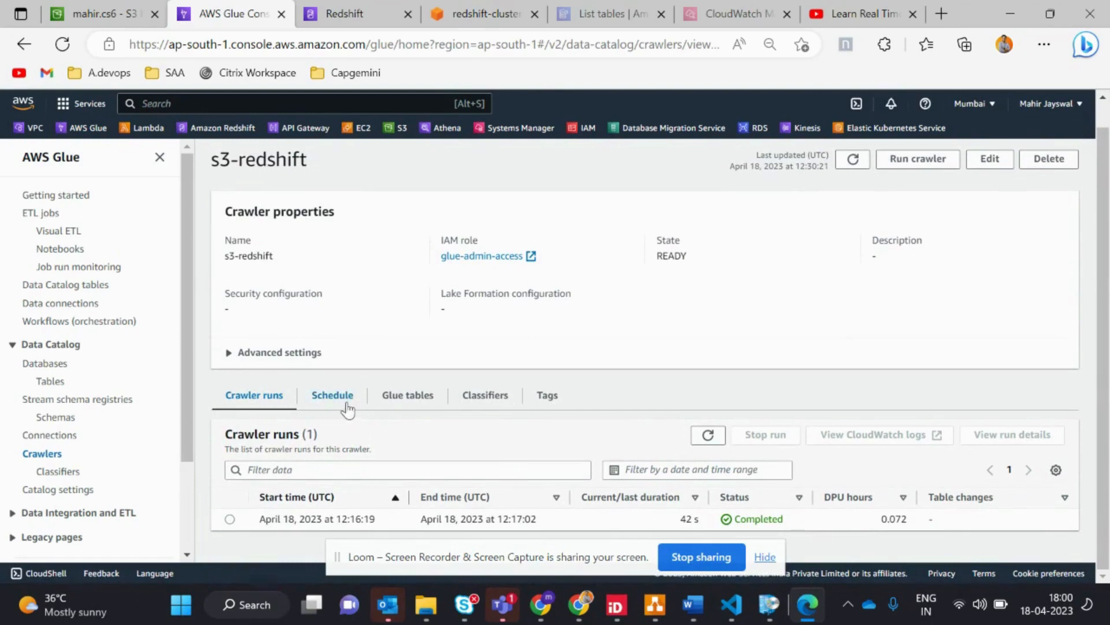
Check the Data Catalog tables and the properties and tables of the cs6 database
left_click(52, 383)
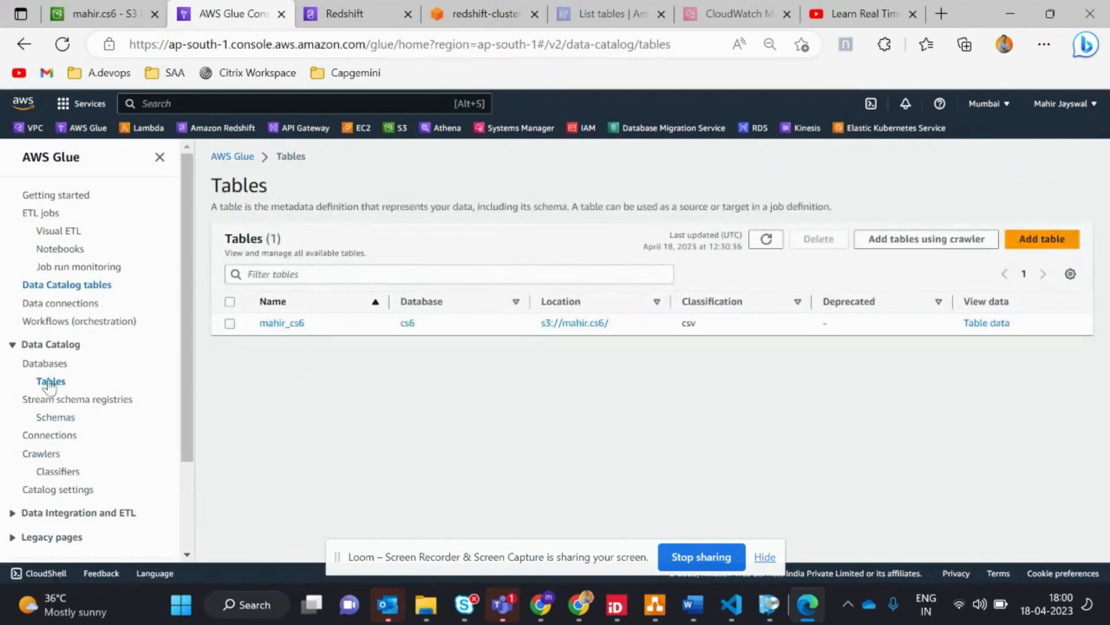
left_click(33, 370)
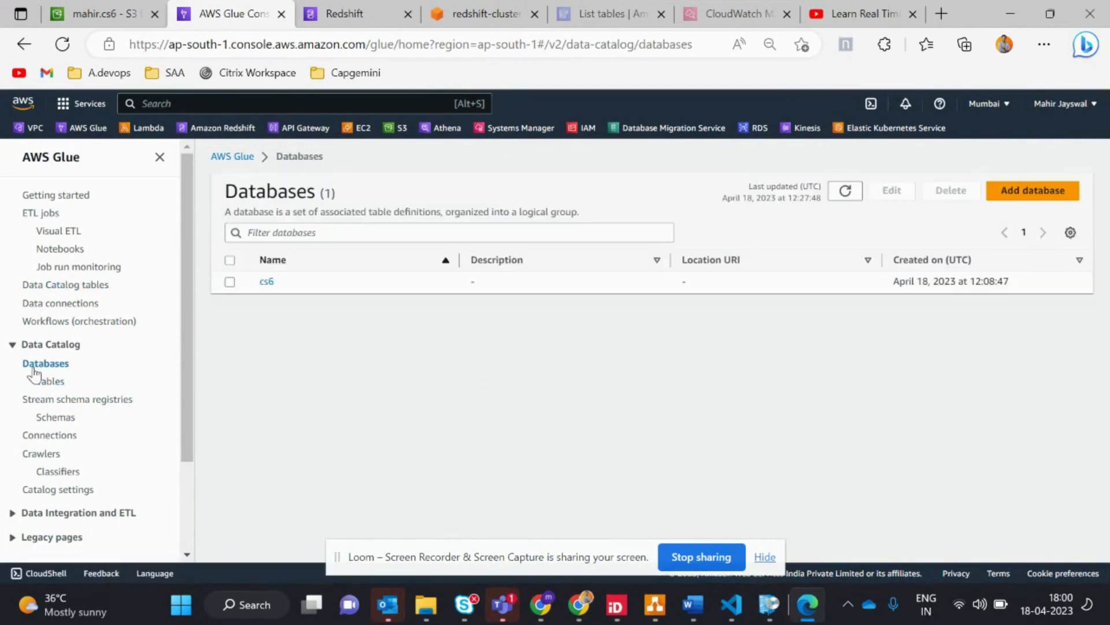
left_click(267, 281)
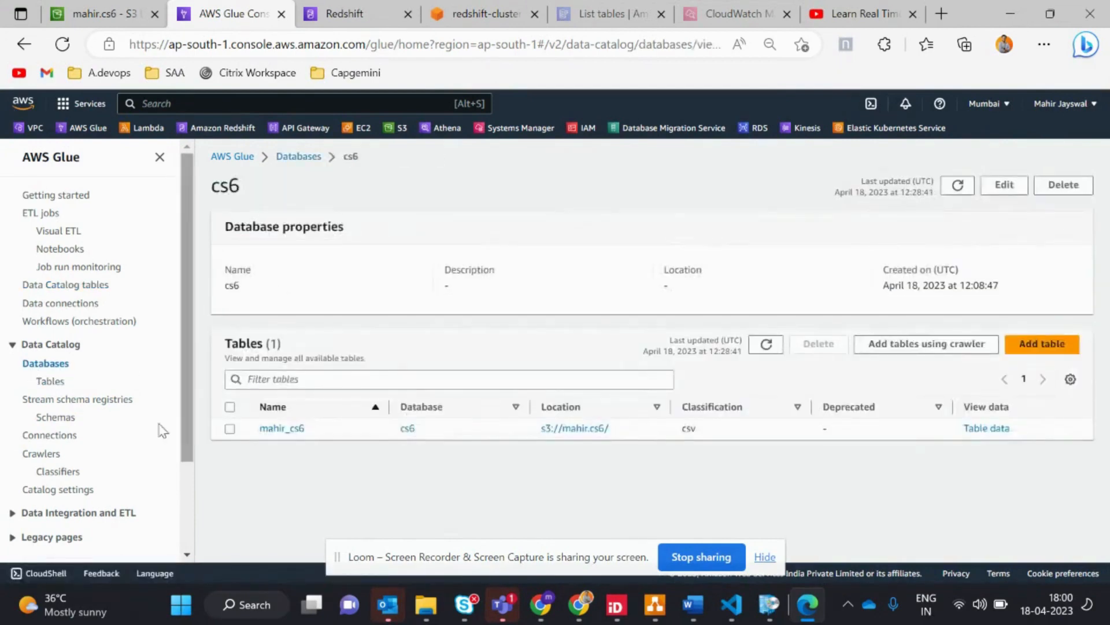
Open the s3-redshift crawler's CloudWatch log and examine its start, configuration and catalog-writing events
left_click(41, 454)
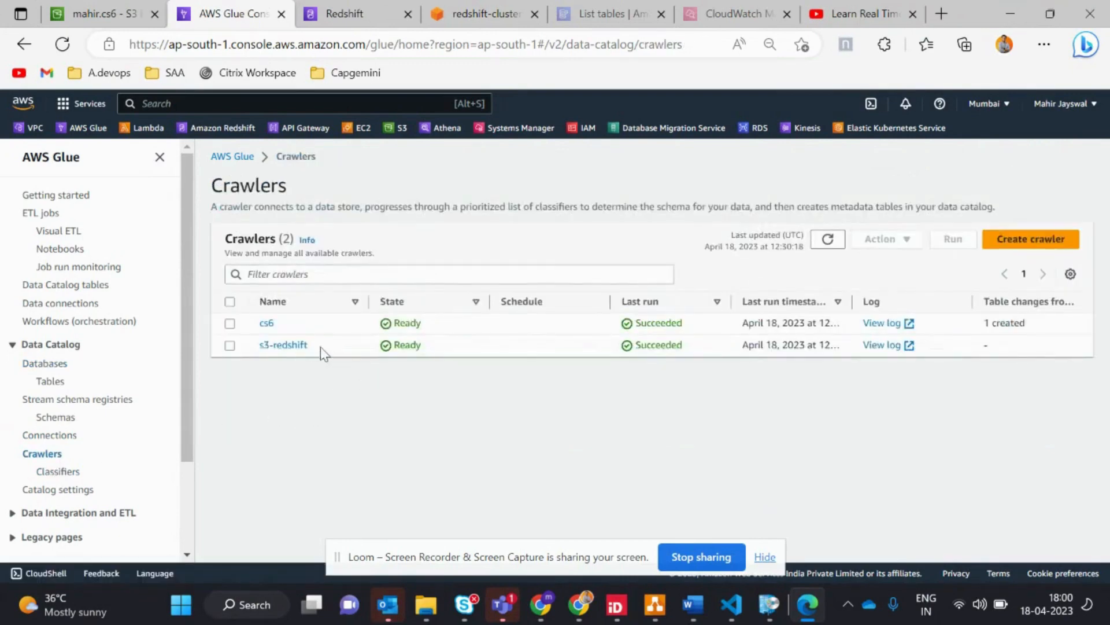
left_click(880, 345)
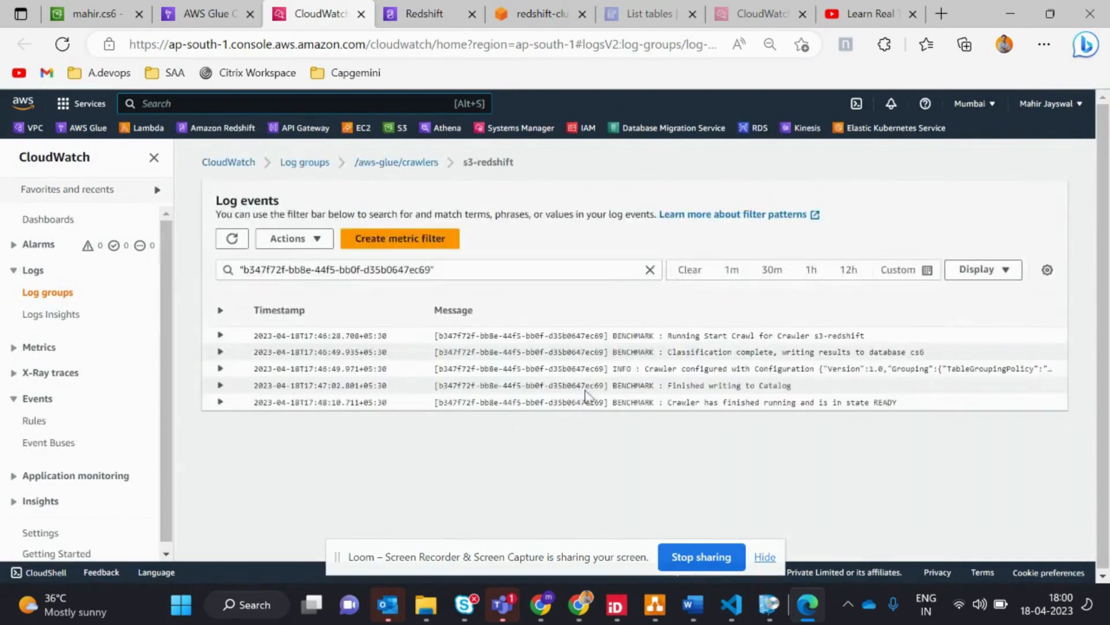
left_click(587, 389)
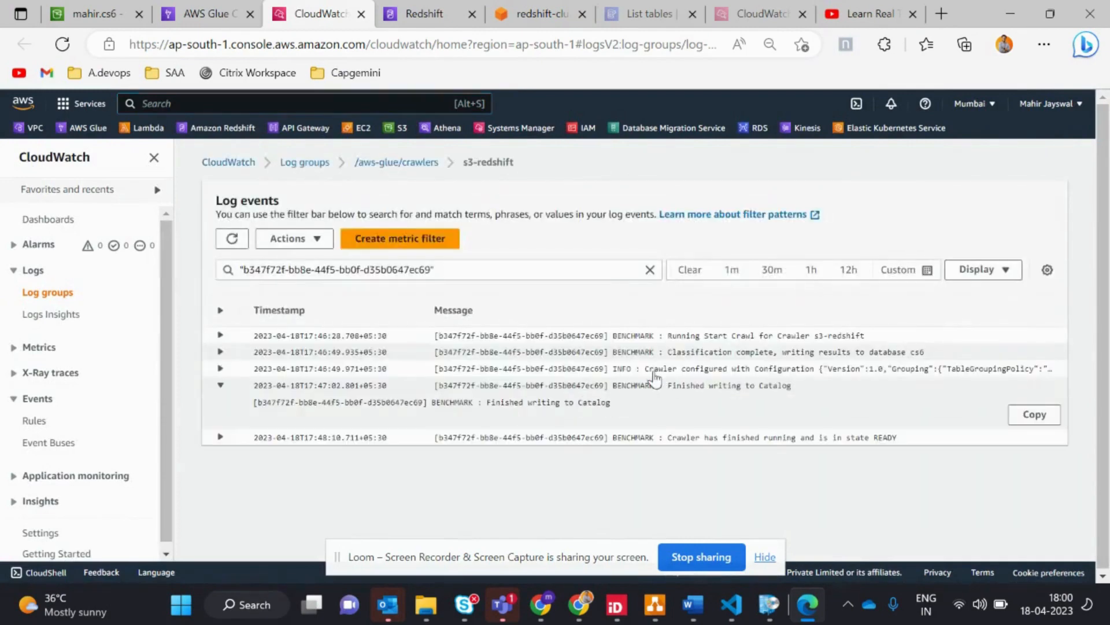
left_click(652, 373)
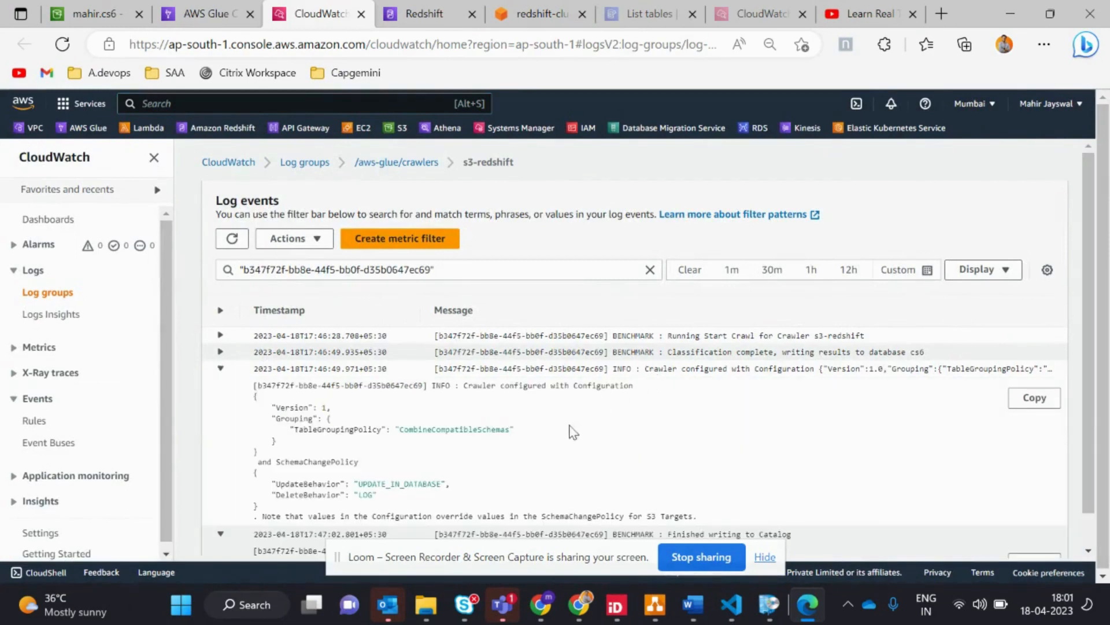
scroll(664, 435, "down", 1)
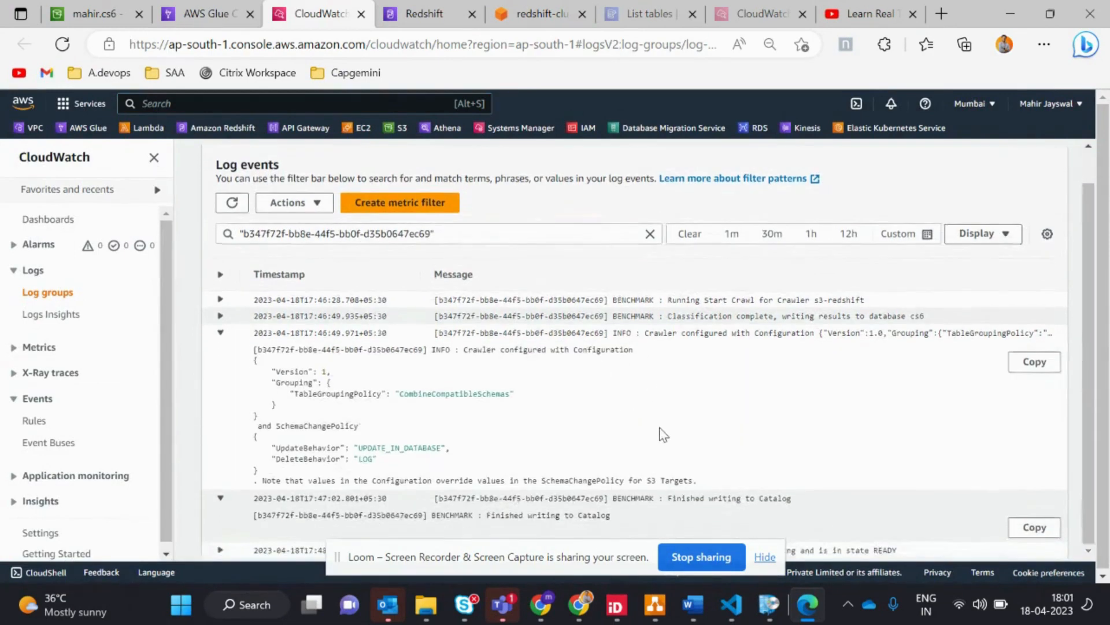
triple_click(811, 297)
left_click_drag(864, 300, 734, 301)
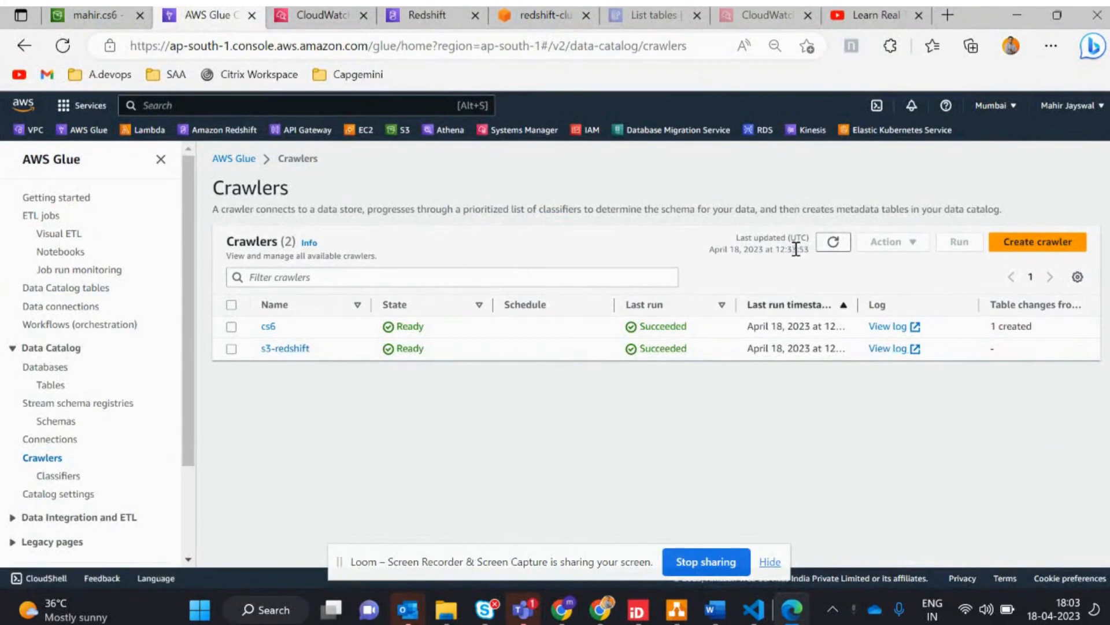
Check the update time of the Glue crawlers list and the last modified time of the cs6 ETL job
left_click_drag(792, 250, 766, 250)
left_click(504, 387)
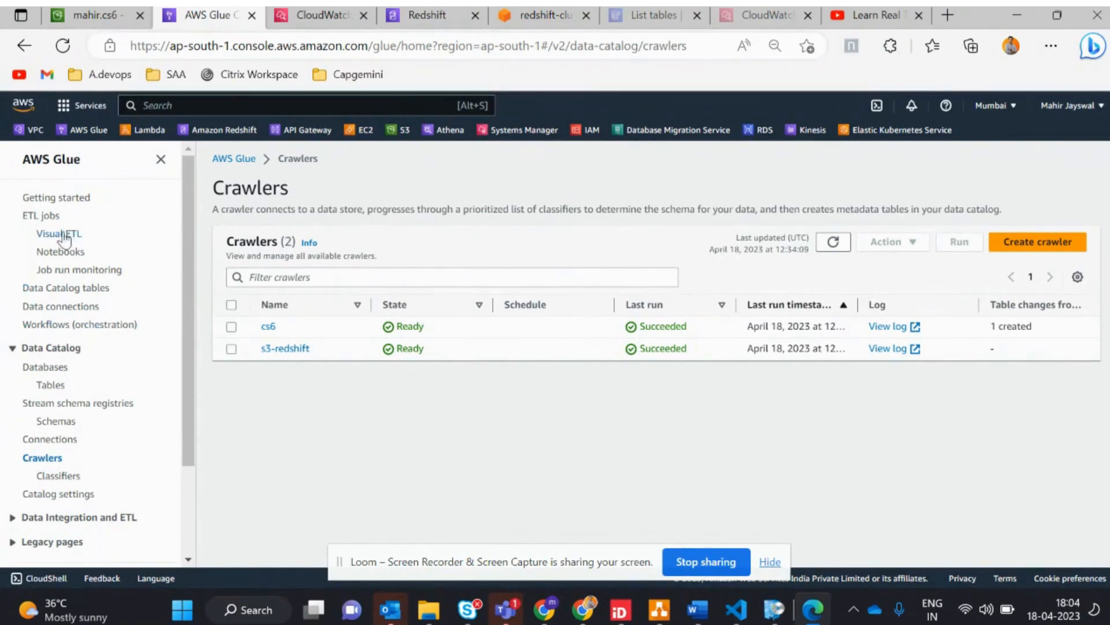
left_click(41, 217)
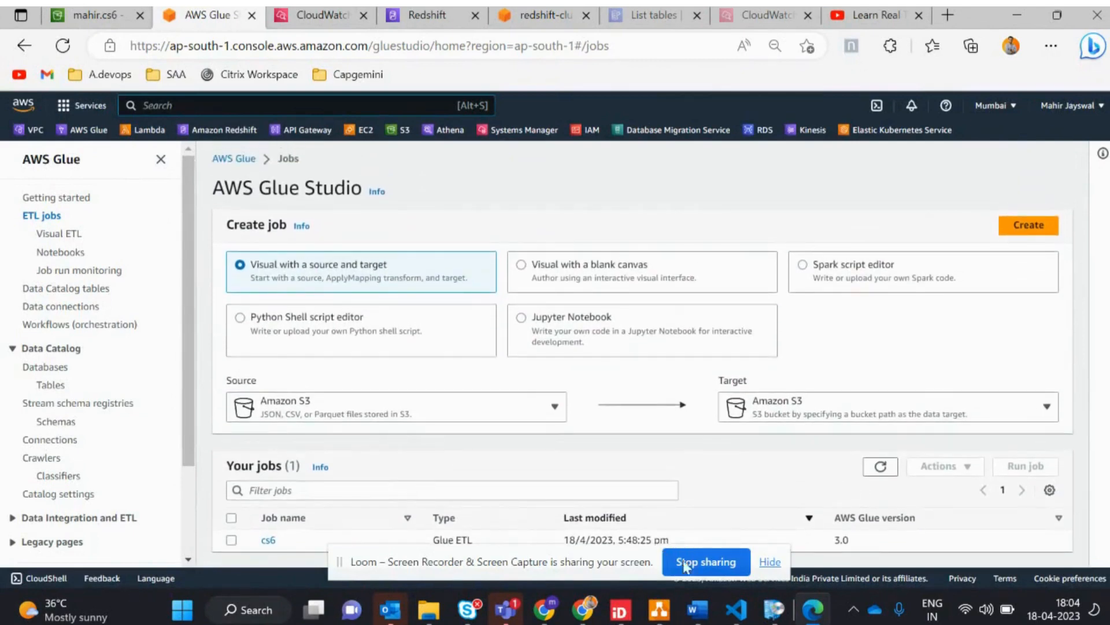
left_click_drag(659, 539, 606, 538)
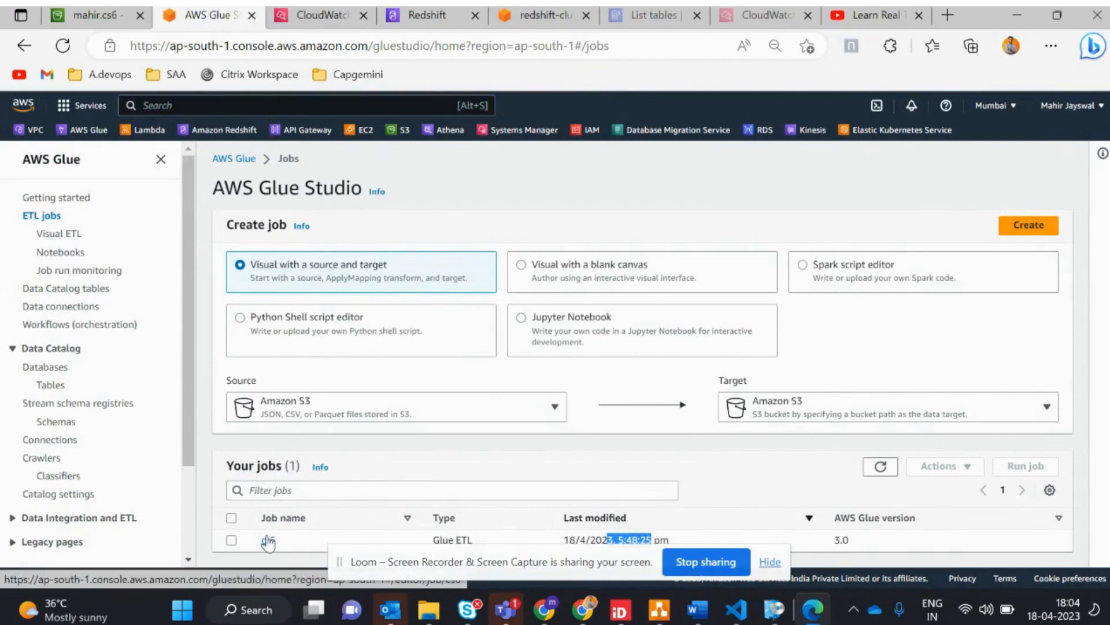
Open the cs6 job's visual graph and review the S3 bucket node's source type, database and table
left_click(268, 540)
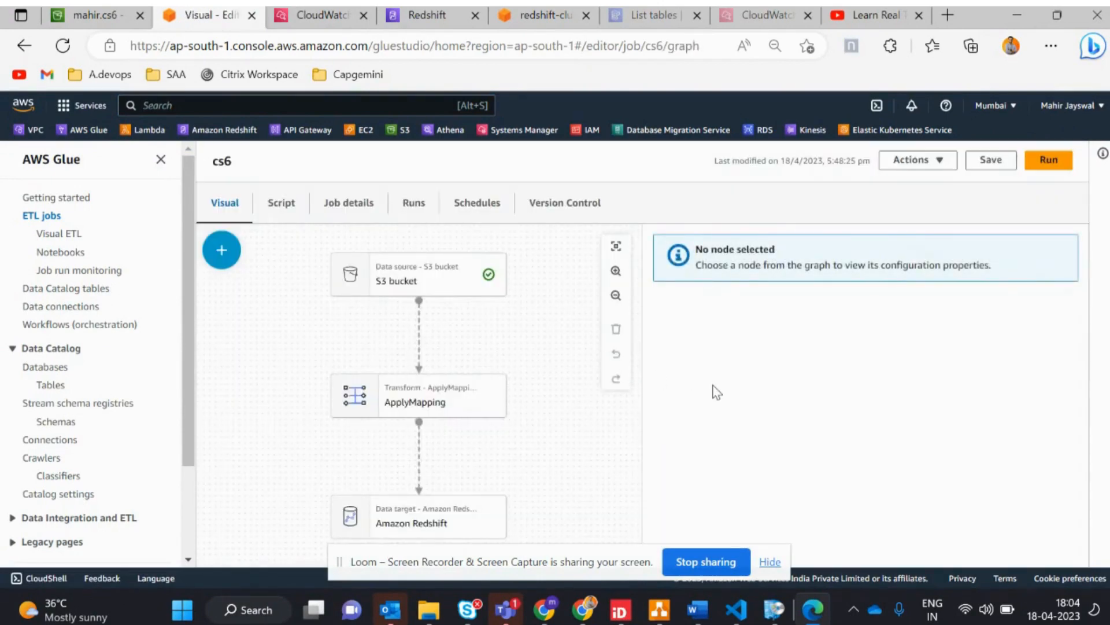
left_click(449, 284)
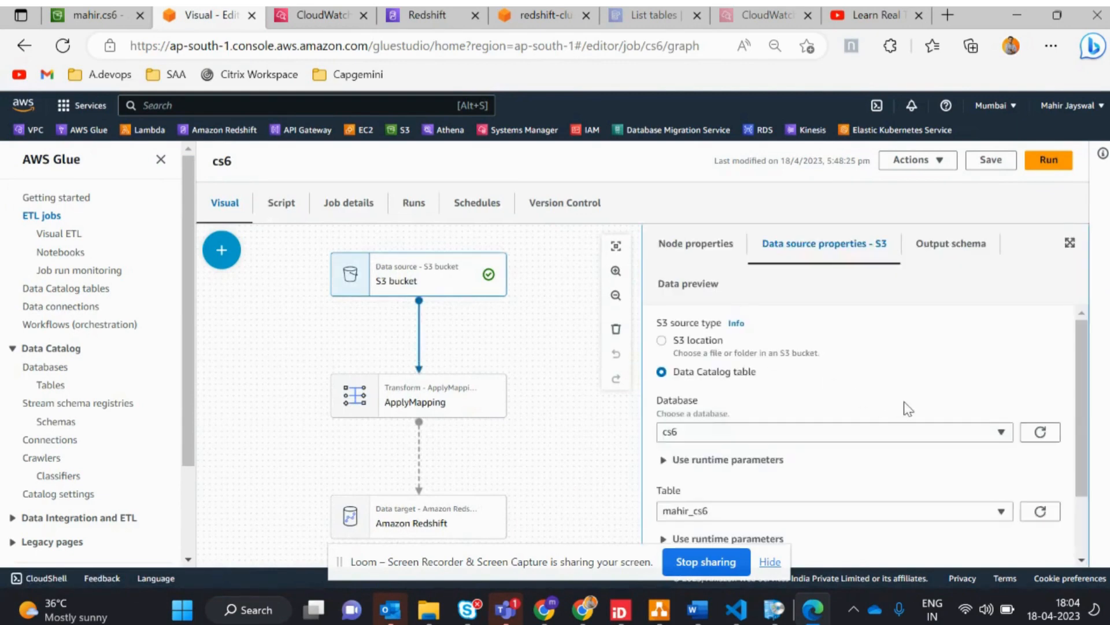
scroll(907, 408, "down", 2)
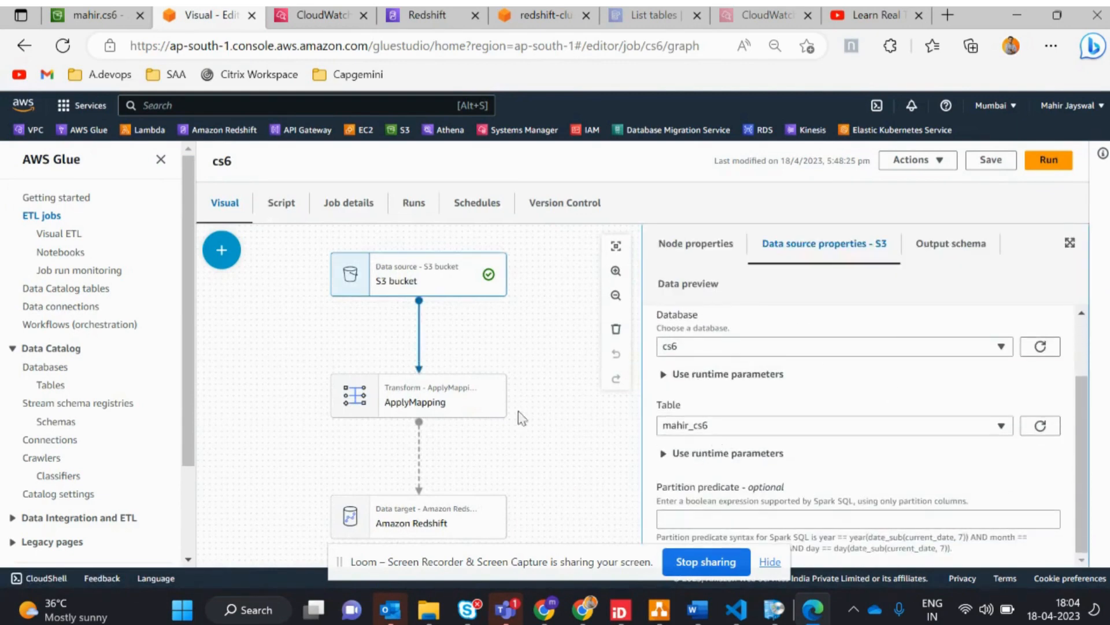
Review the ApplyMapping node's data preview, output schema and source-to-target column mapping with data types
left_click(460, 403)
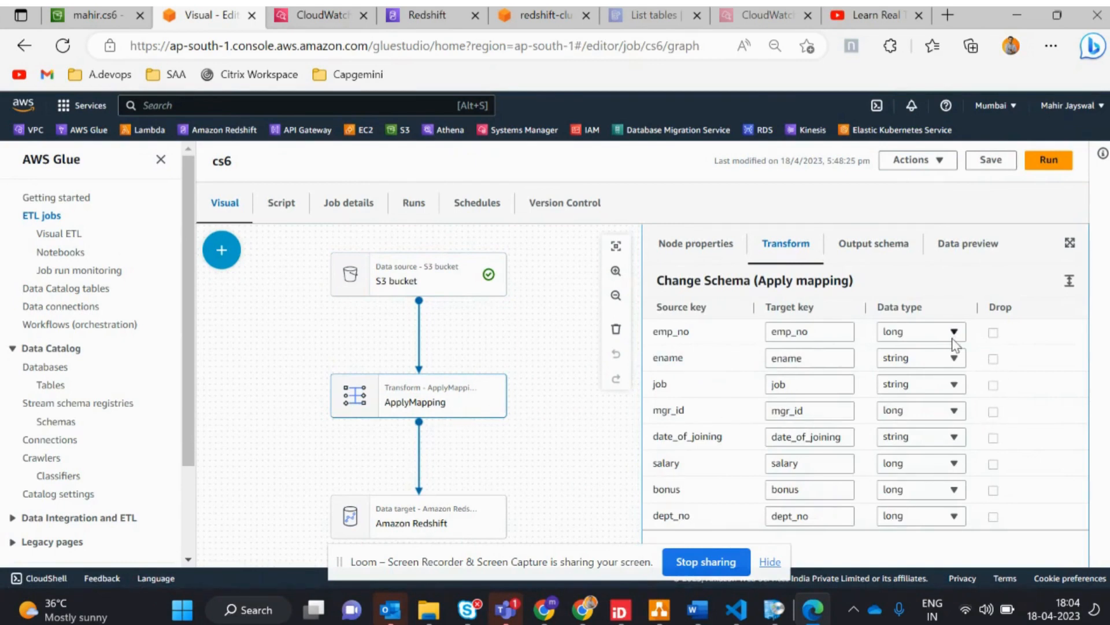
left_click(968, 254)
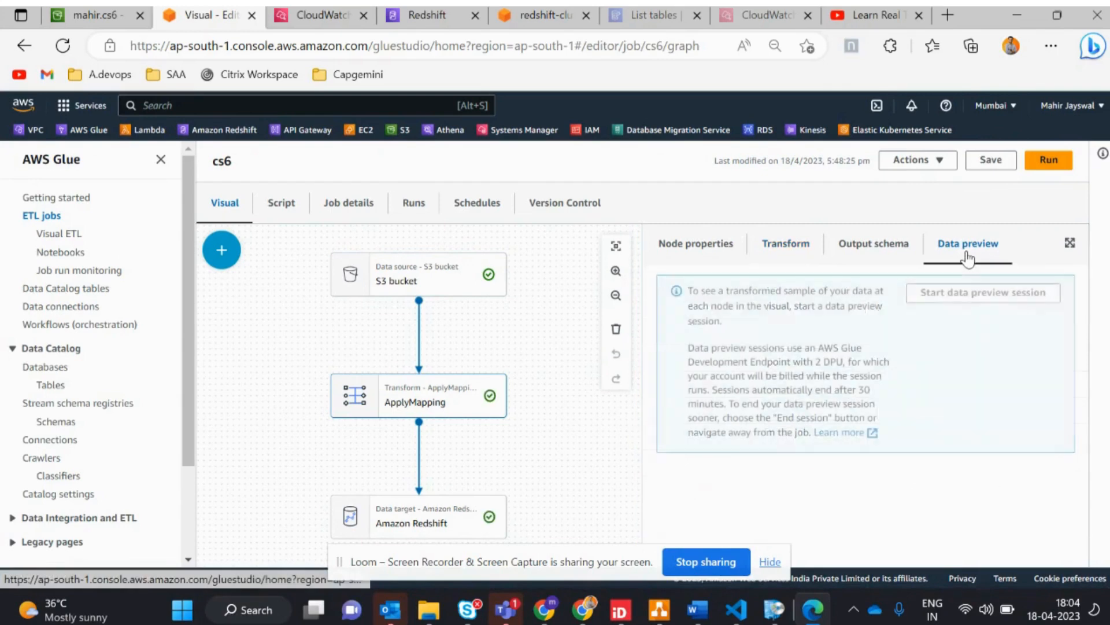
left_click(871, 247)
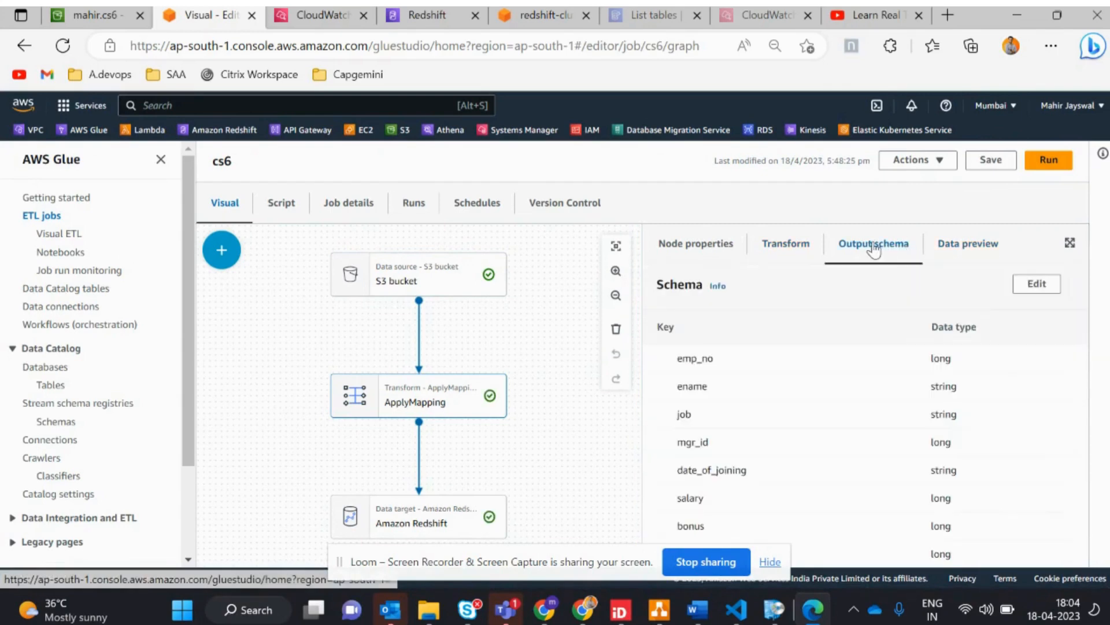
left_click(799, 246)
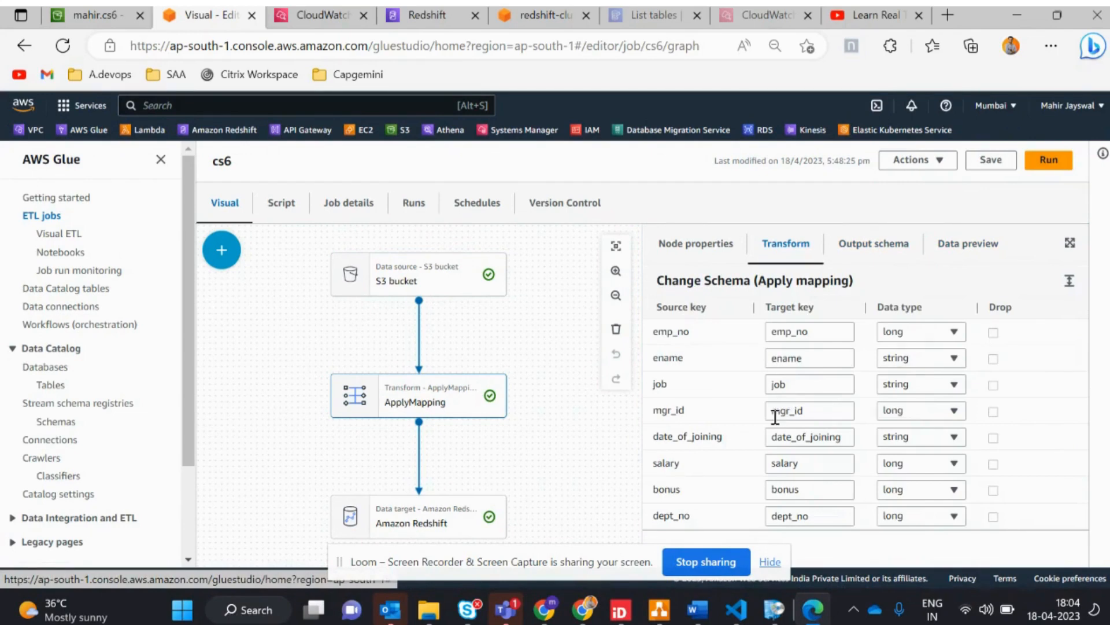
scroll(791, 438, "down", 1)
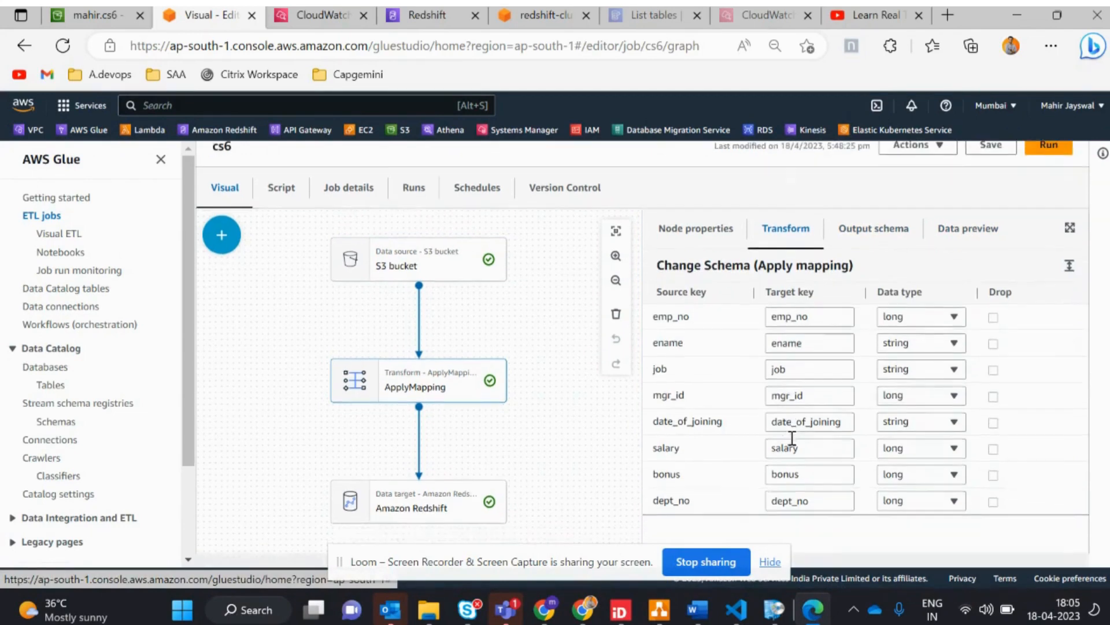
scroll(793, 441, "up", 1)
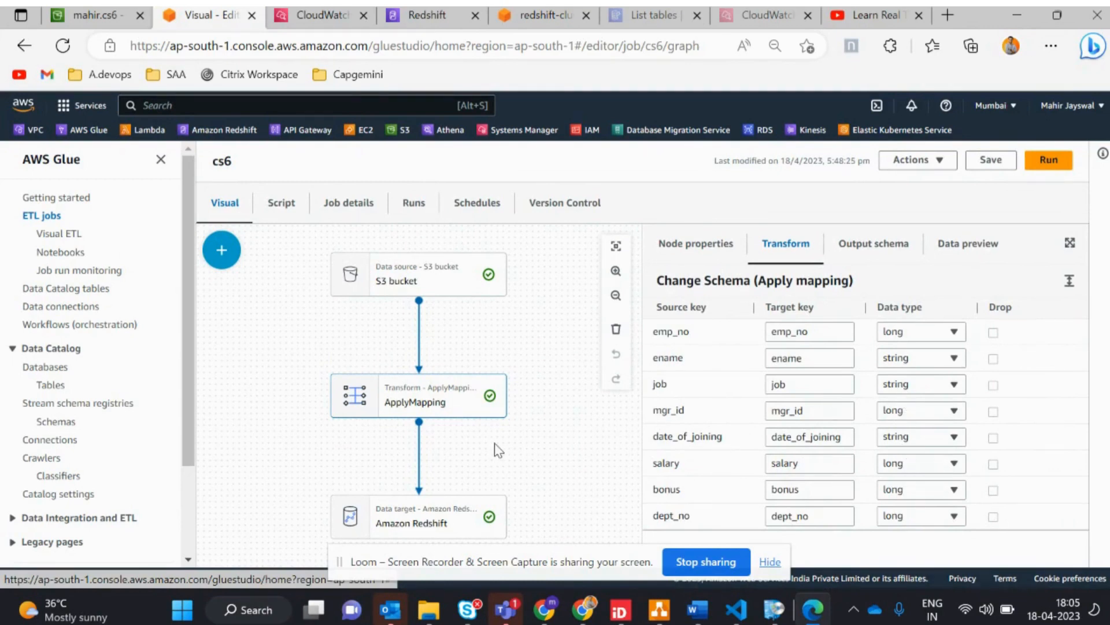
Review the Amazon Redshift target node's access type, connection, database and schema in the cs6 job graph
left_click(411, 511)
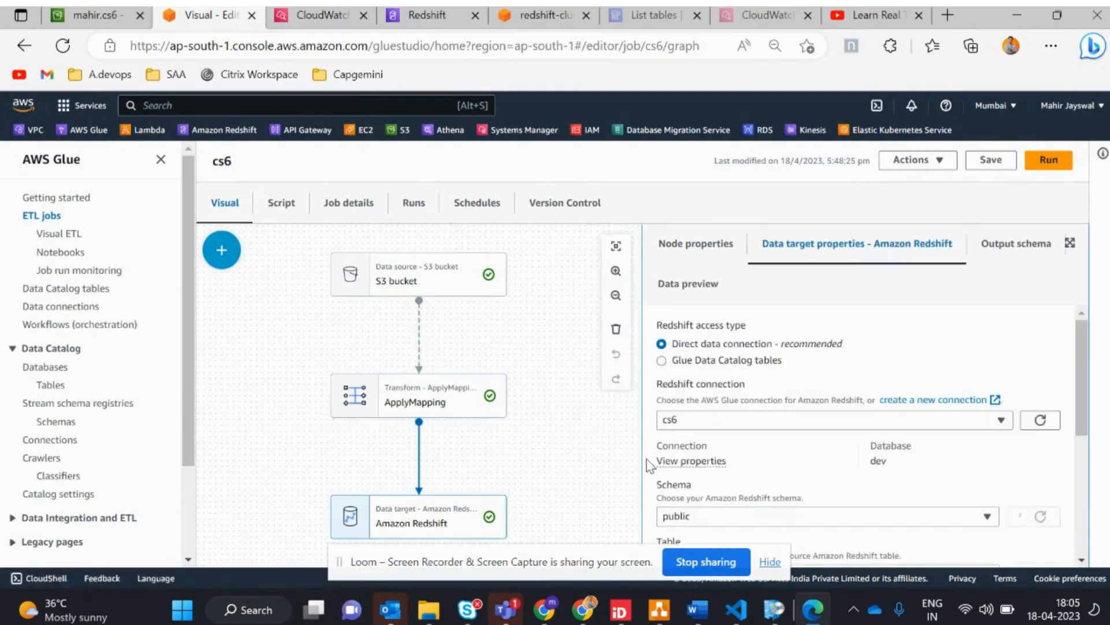
scroll(754, 448, "down", 1)
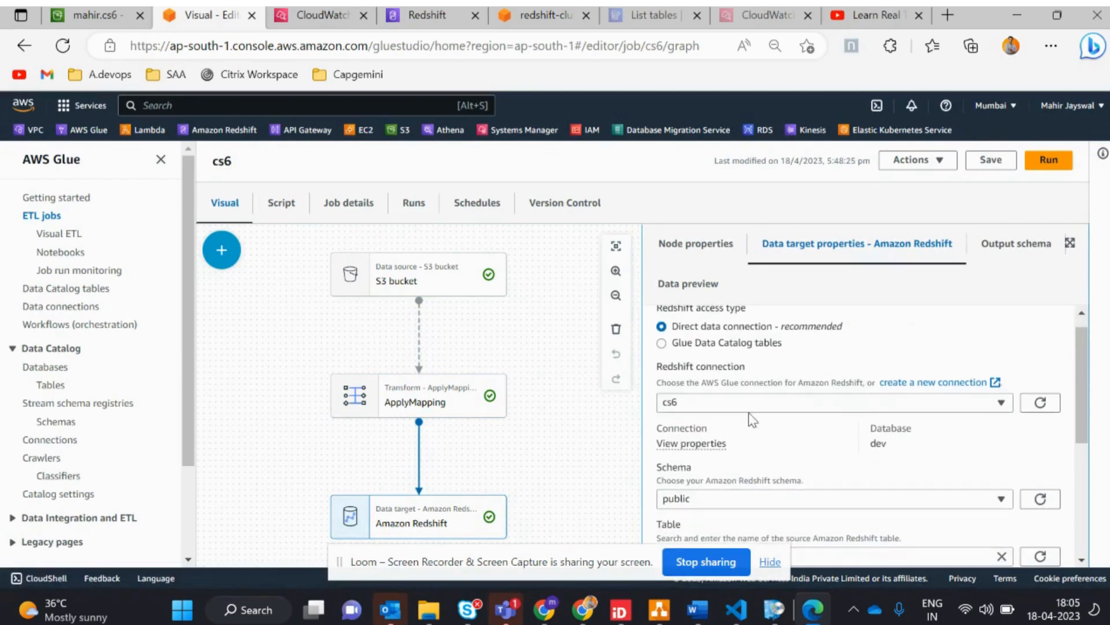
left_click(727, 405)
left_click(727, 405)
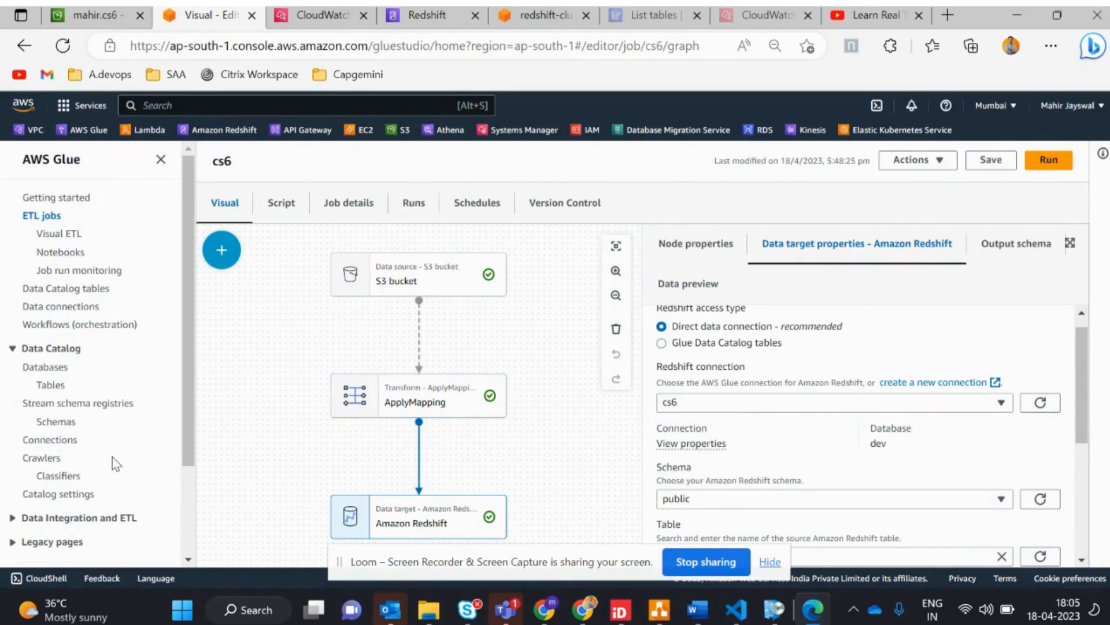
Open the cs6 JDBC connection from the Glue connections list and review its connection details and associated jobs
right_click(55, 444)
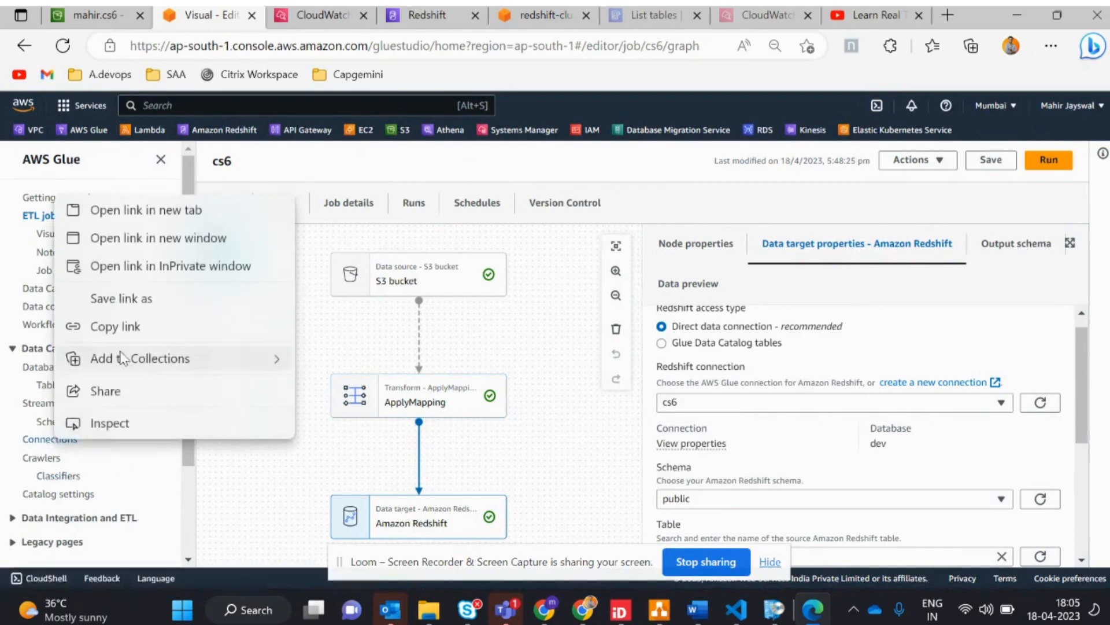
left_click(40, 445)
left_click(42, 439)
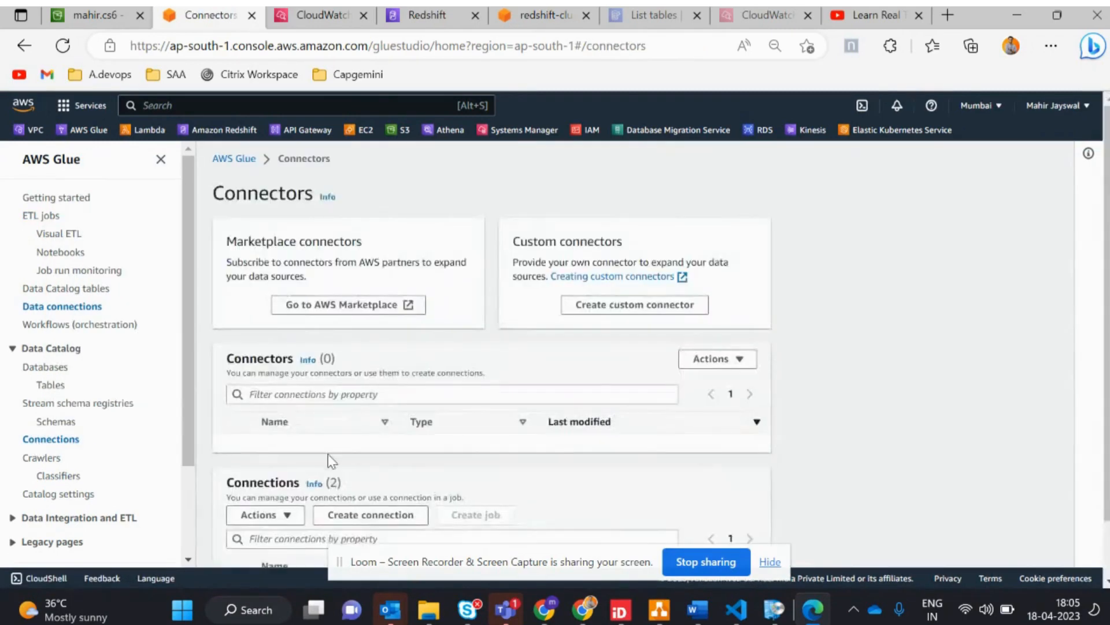
scroll(331, 461, "down", 1)
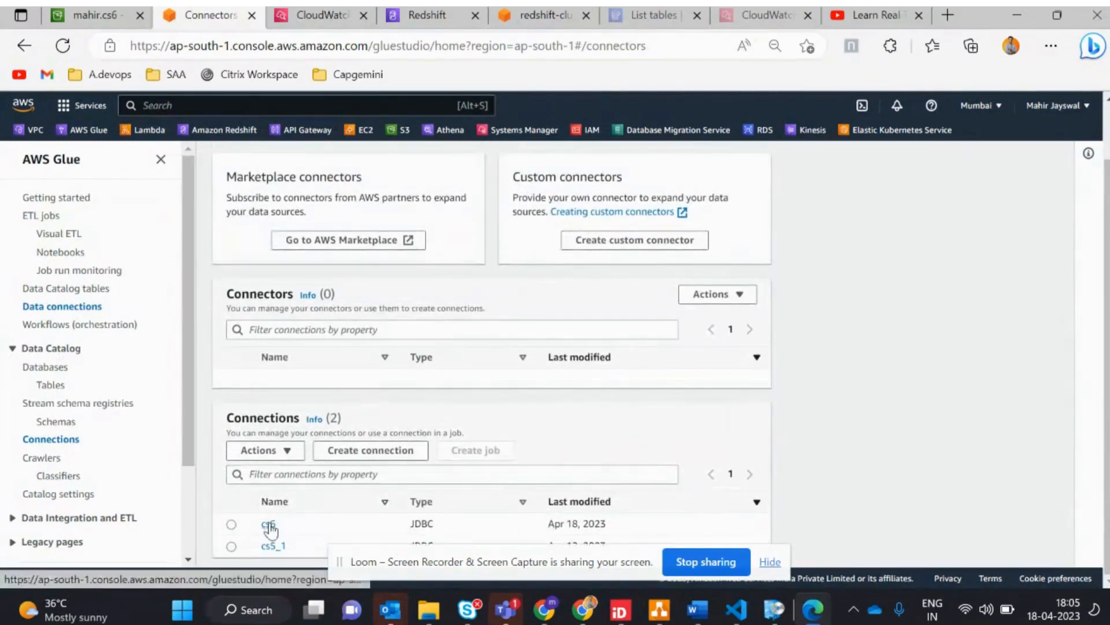
left_click(269, 525)
scroll(439, 402, "down", 1)
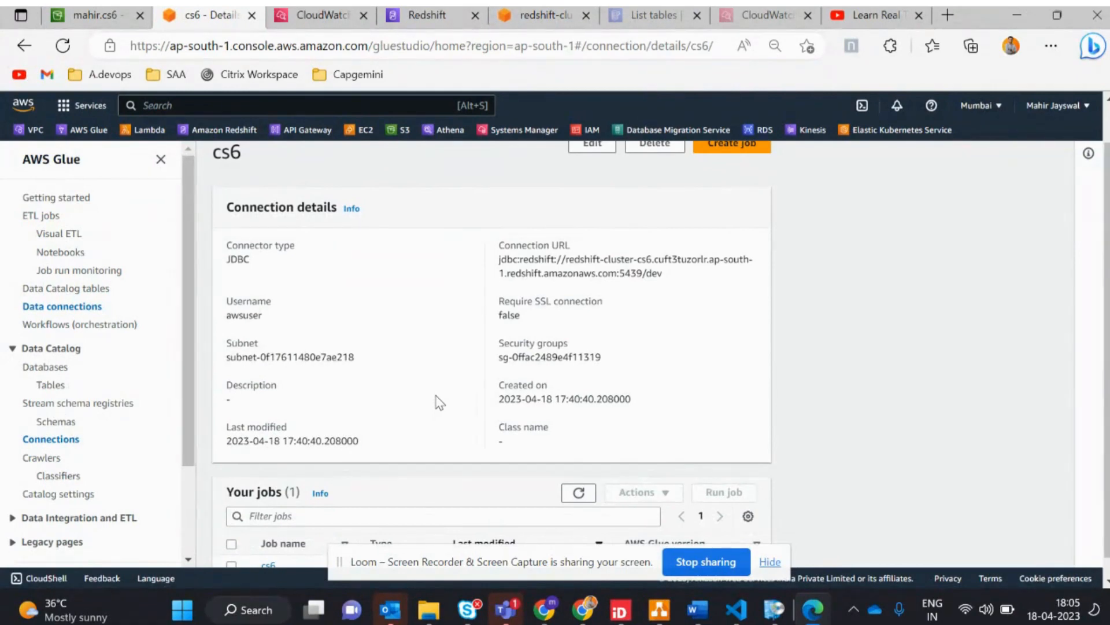
scroll(438, 401, "down", 1)
scroll(438, 401, "up", 2)
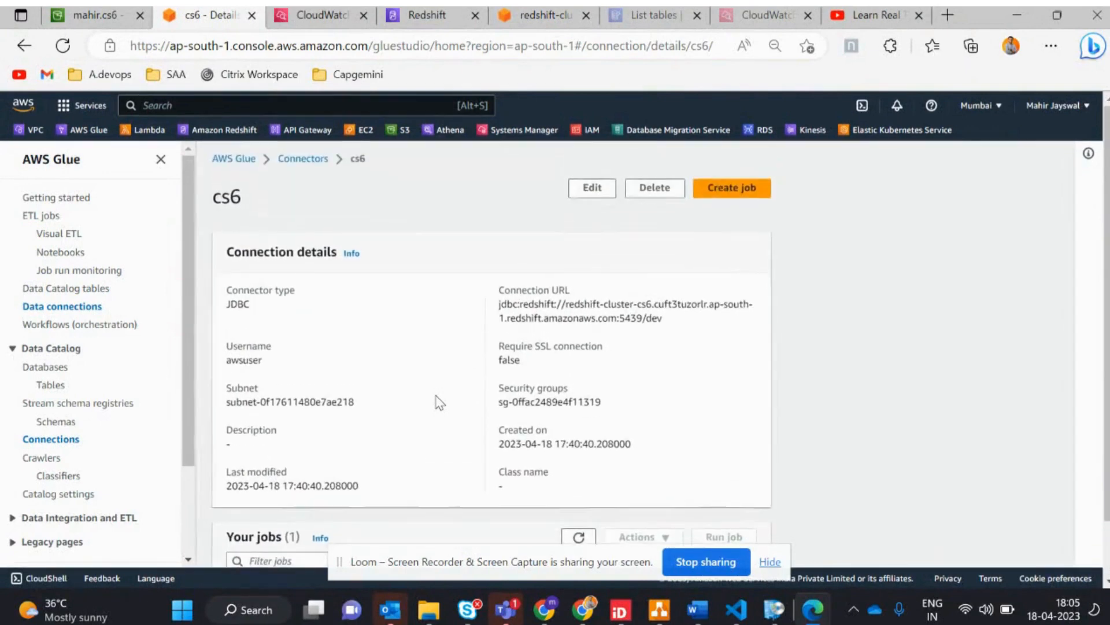
Return to the connections list, select the cs6 connection and look at its available actions, including the connection test
left_click(315, 160)
scroll(301, 364, "down", 2)
scroll(293, 392, "up", 1)
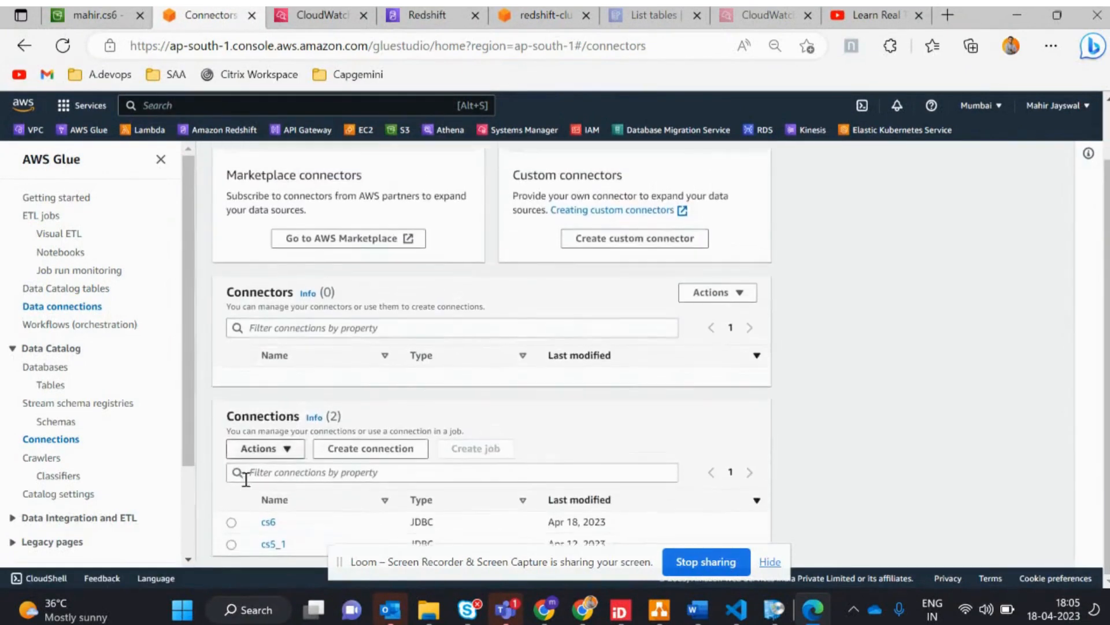
left_click(231, 524)
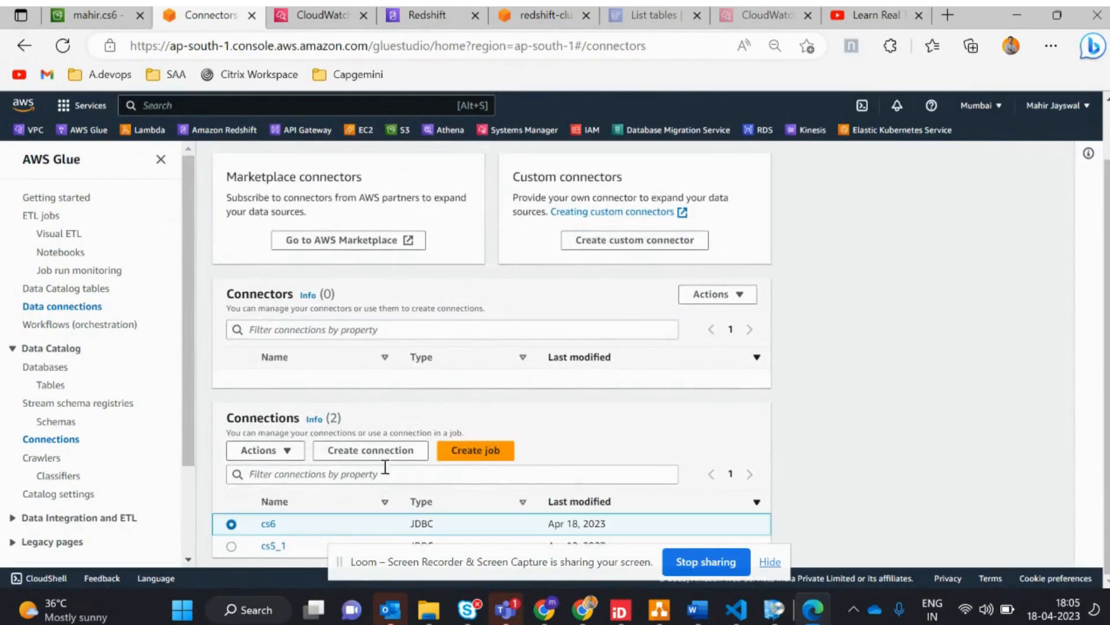
left_click(281, 455)
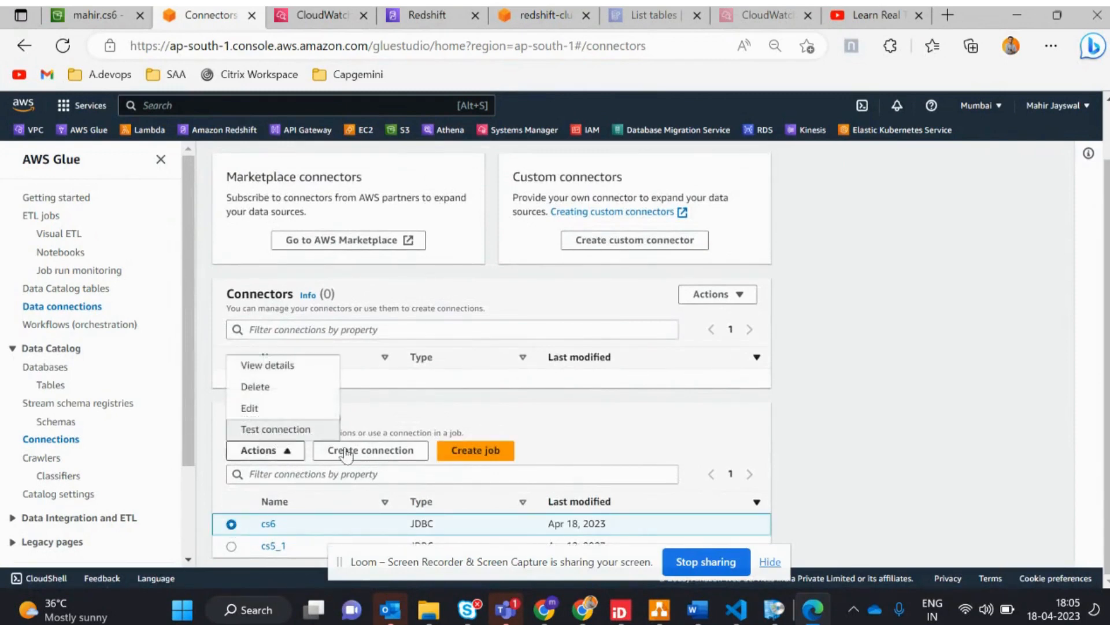
left_click(614, 432)
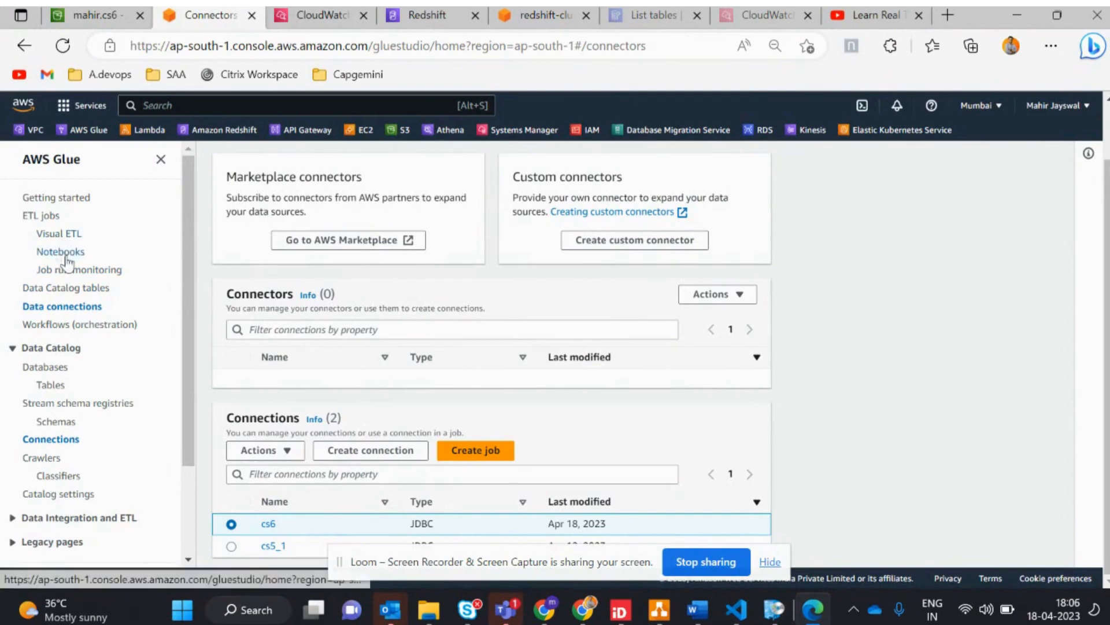
Reopen the cs6 ETL job and check its run history for the run's status, start time and end time
left_click(51, 216)
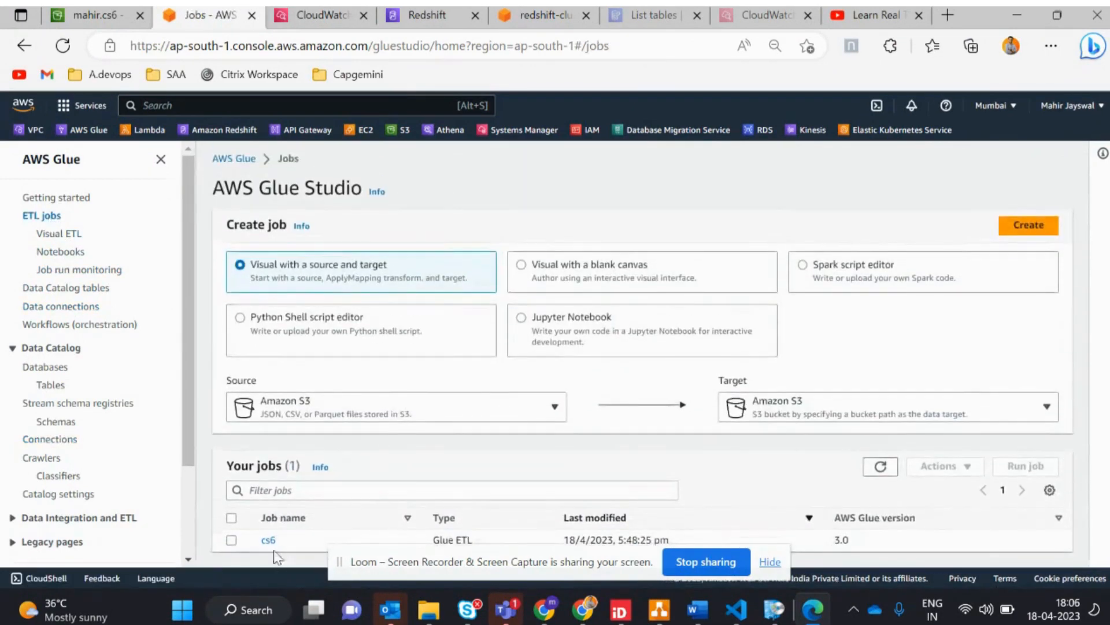
left_click(267, 540)
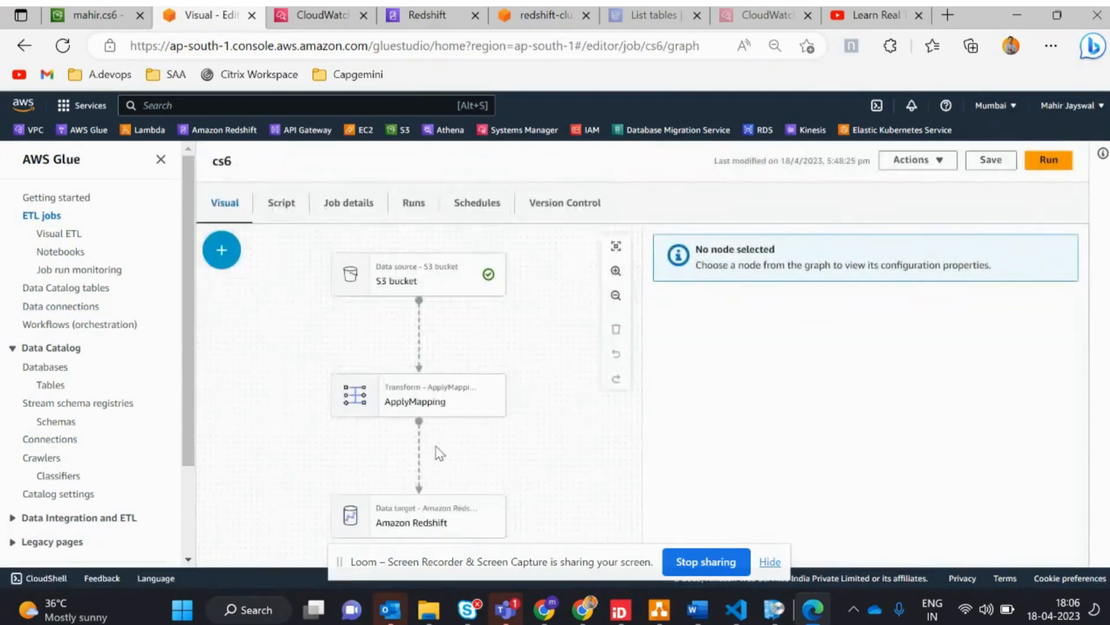
left_click(410, 204)
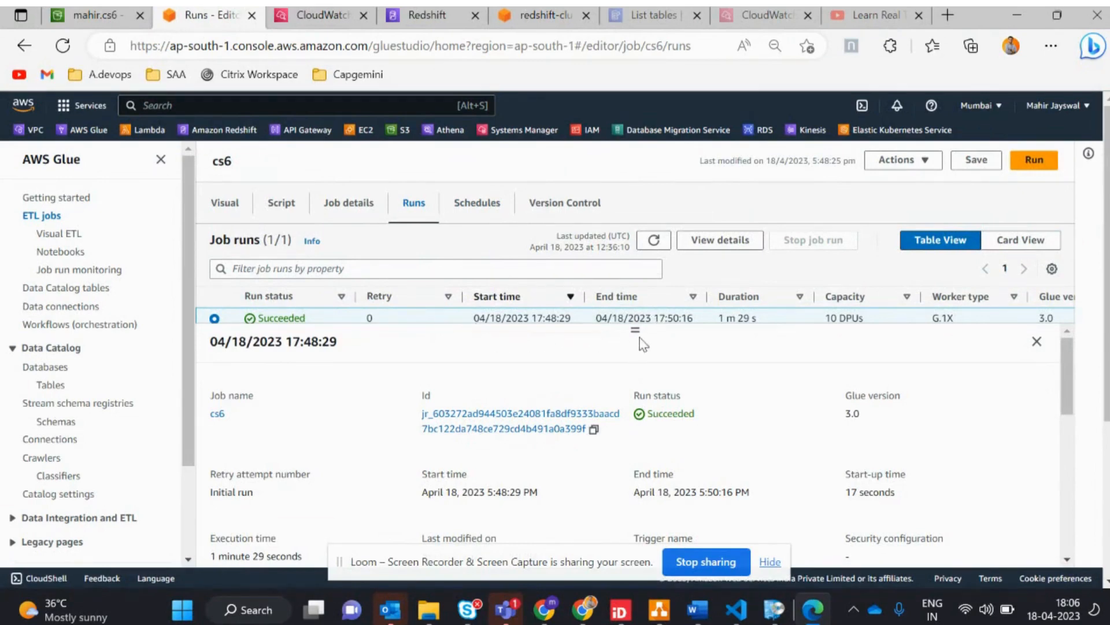
left_click_drag(635, 330, 637, 345)
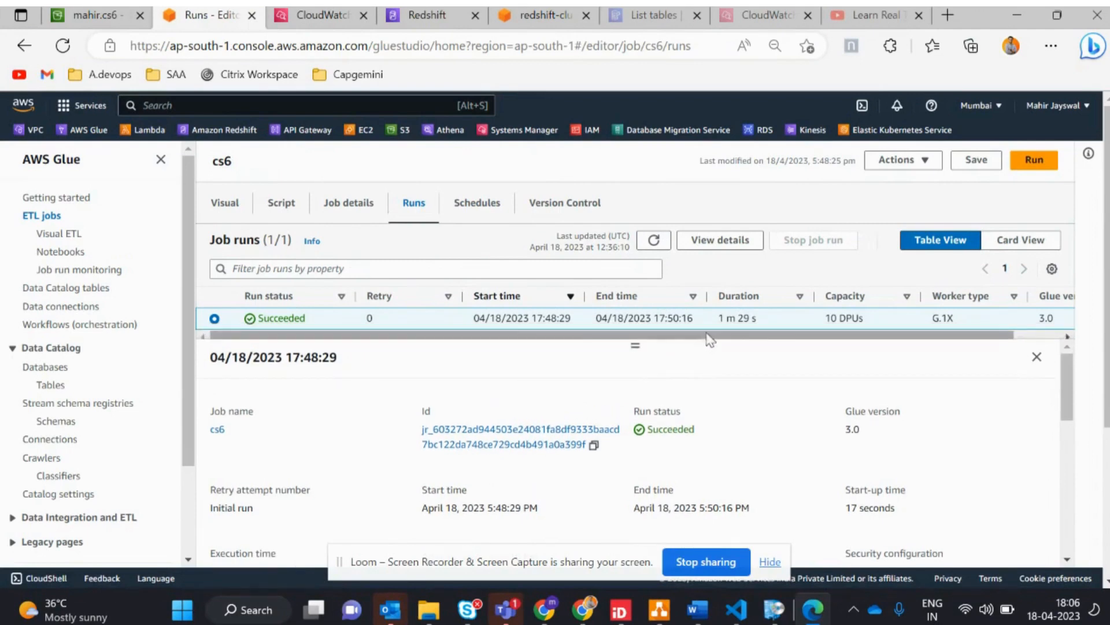
left_click_drag(689, 320, 609, 325)
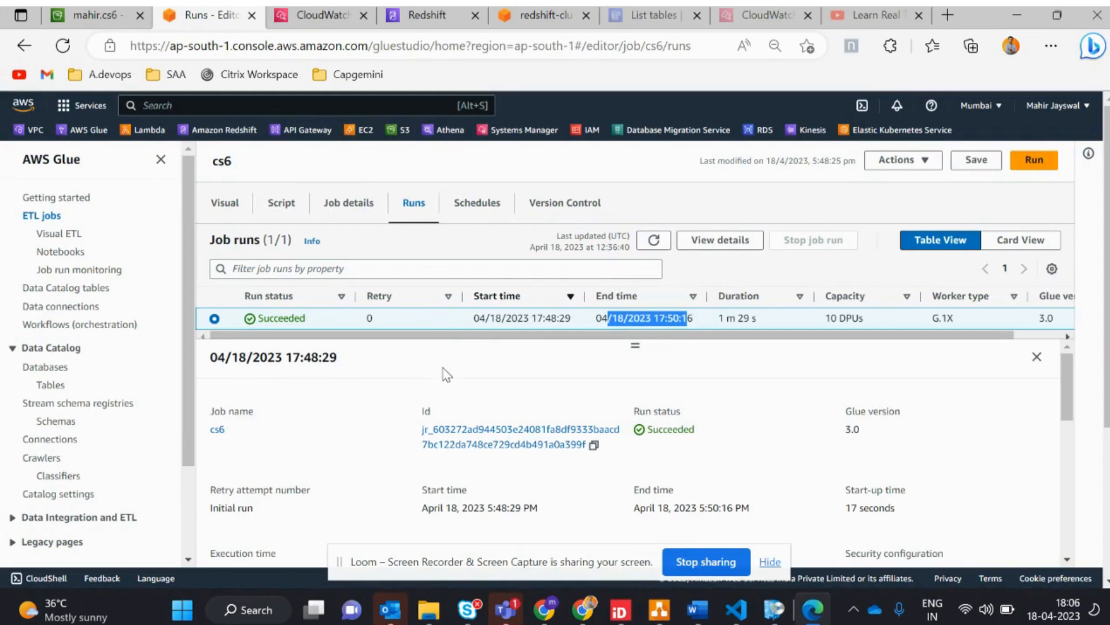
Examine the cs6 job run's details, covering execution time, capacity, workers, log links, input arguments and run status
left_click(397, 405)
scroll(398, 405, "down", 1)
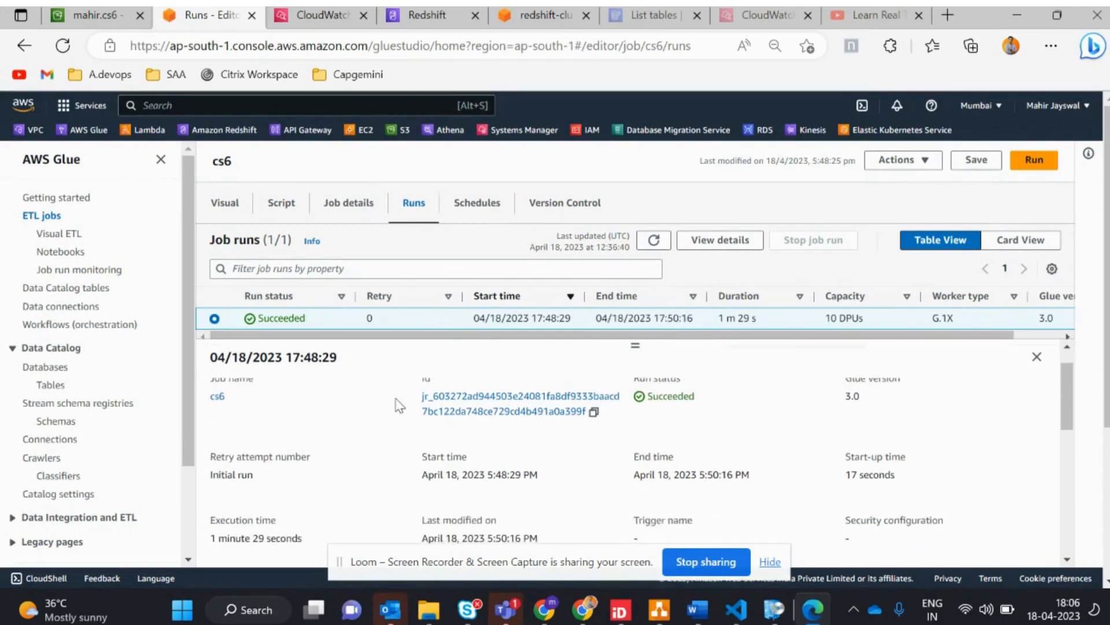
scroll(397, 405, "up", 1)
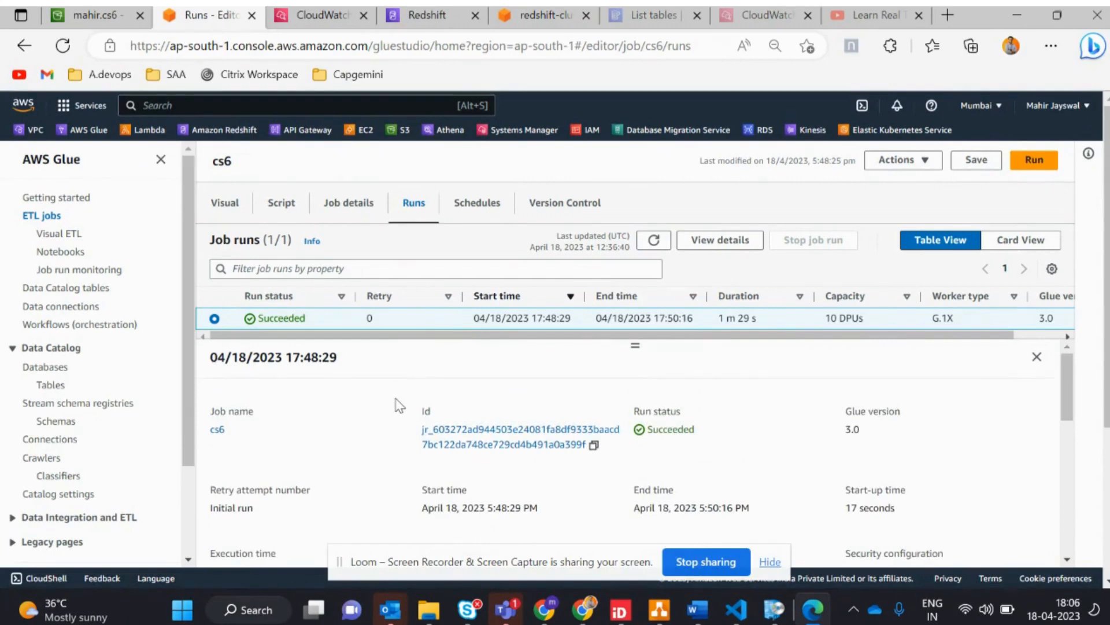
scroll(397, 405, "down", 3)
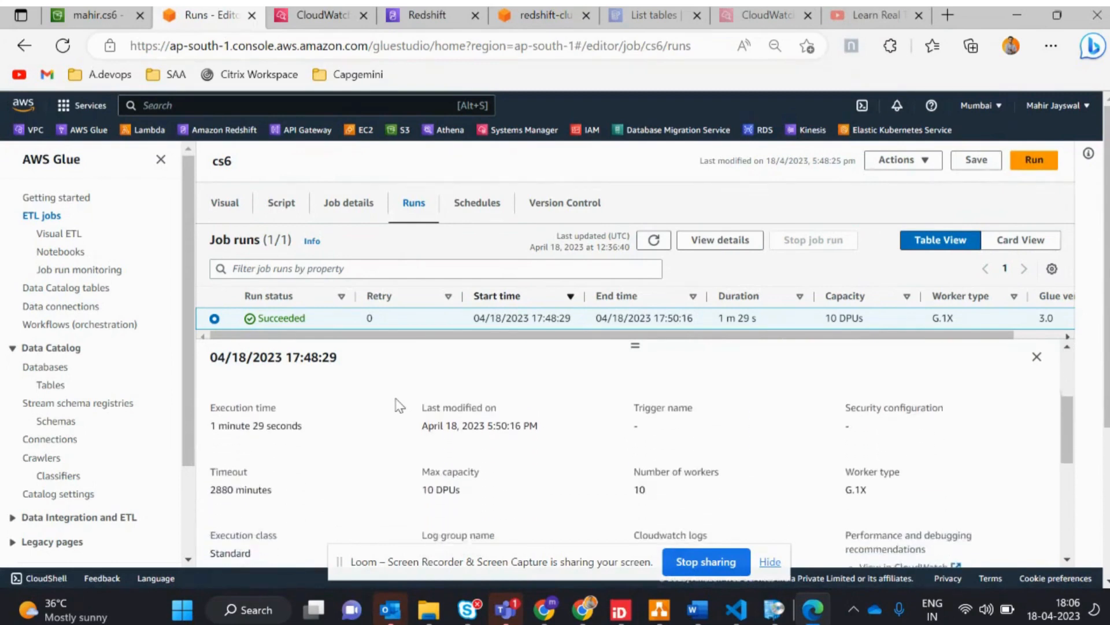
scroll(398, 404, "down", 1)
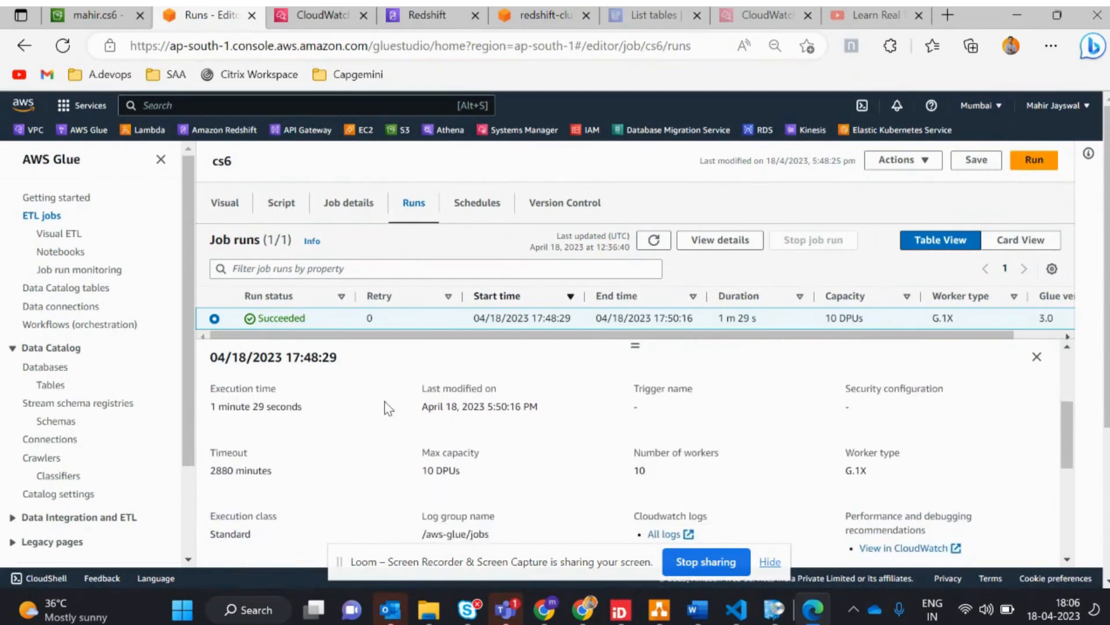
scroll(366, 412, "down", 3)
scroll(366, 412, "down", 2)
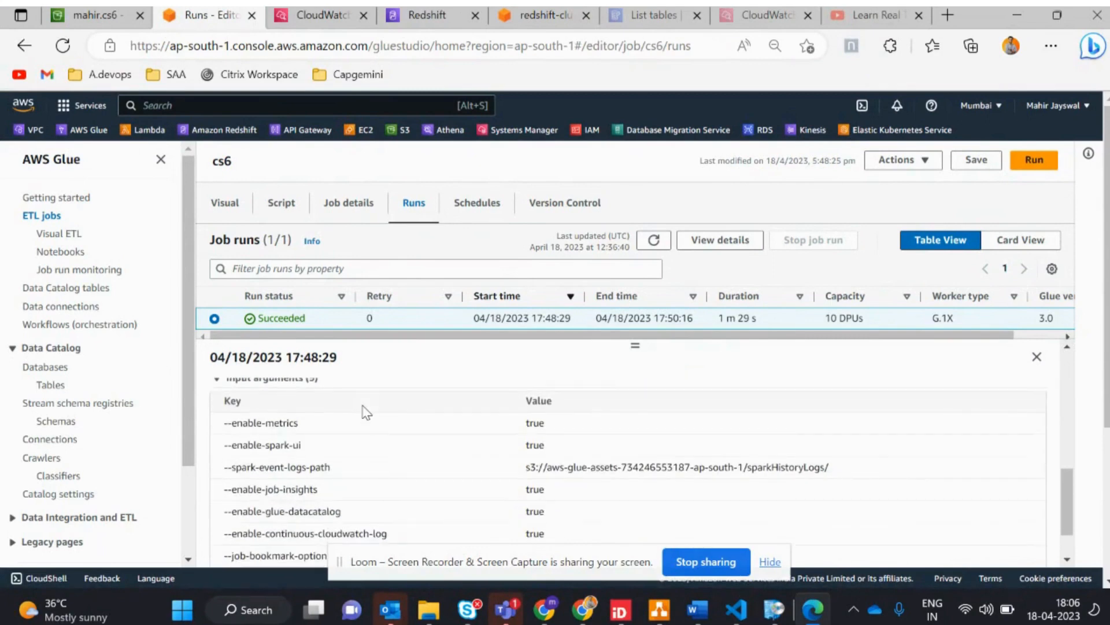
scroll(366, 411, "up", 1)
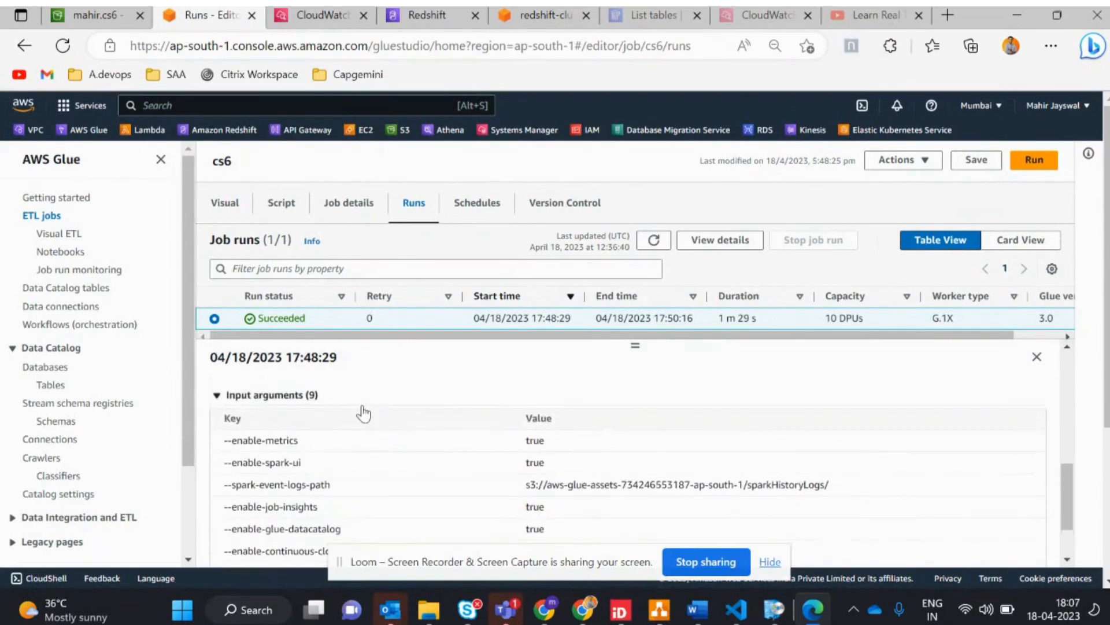
scroll(366, 412, "down", 2)
scroll(543, 409, "up", 1)
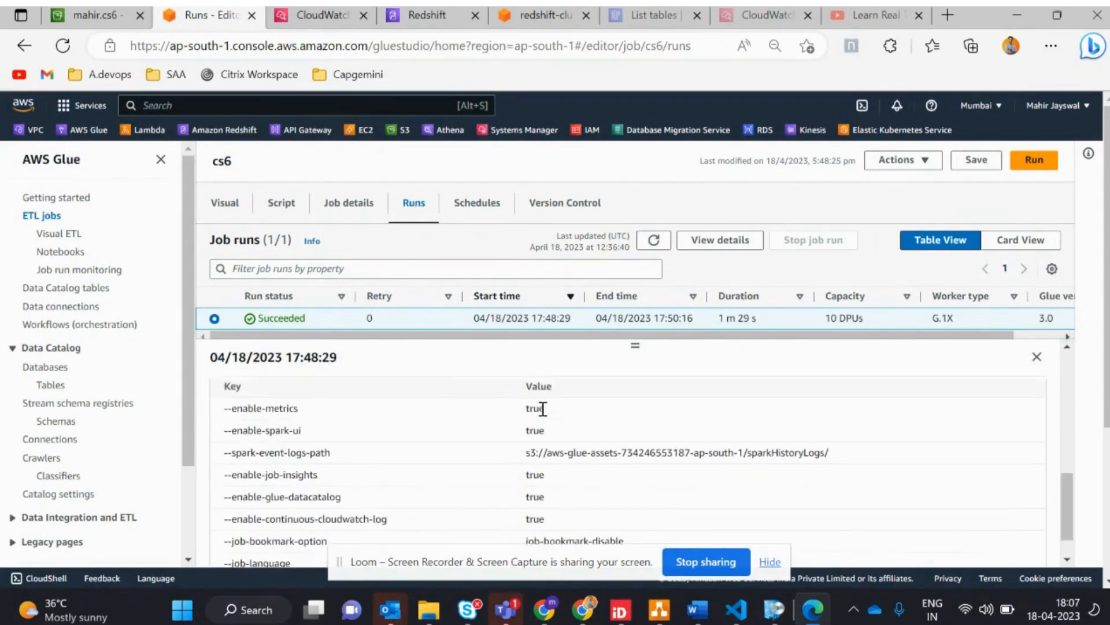
left_click_drag(526, 409, 565, 519)
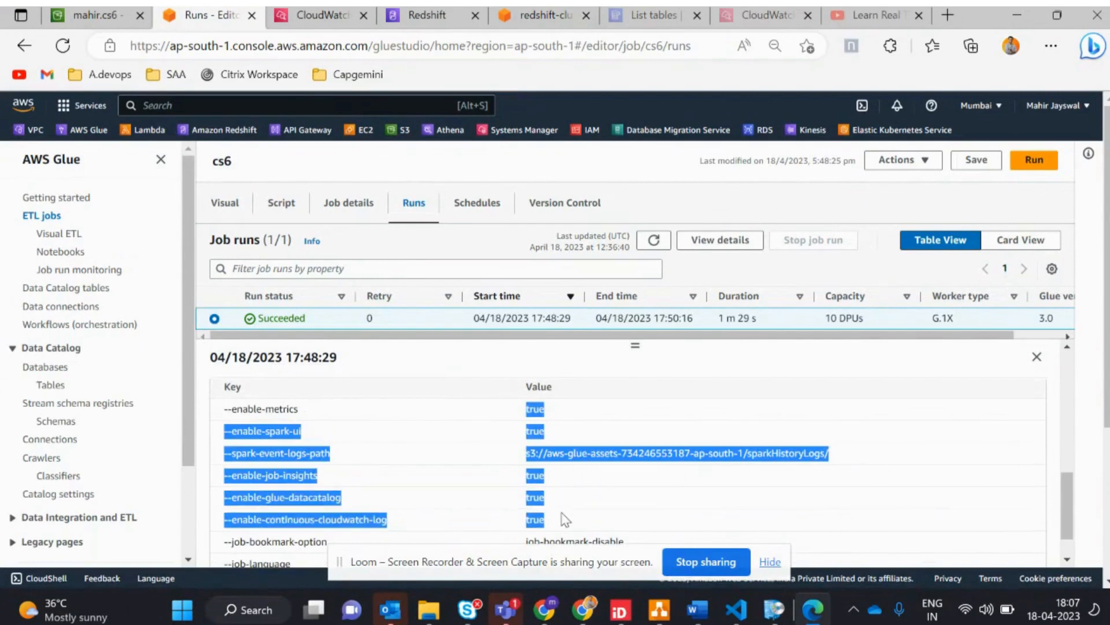
scroll(565, 518, "down", 1)
scroll(565, 518, "up", 7)
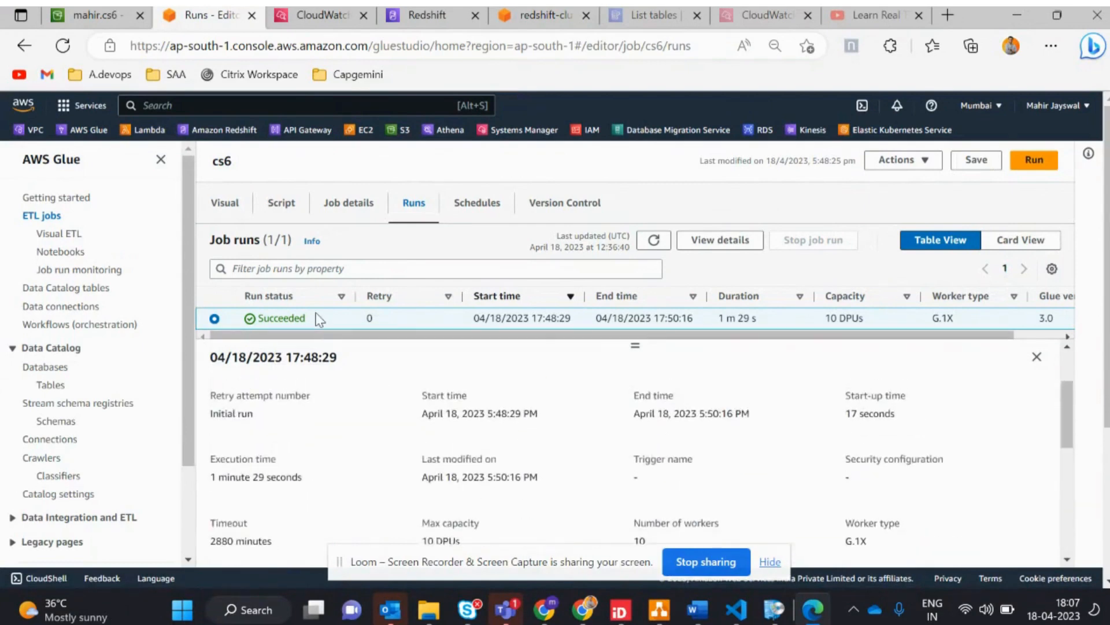
double_click(286, 318)
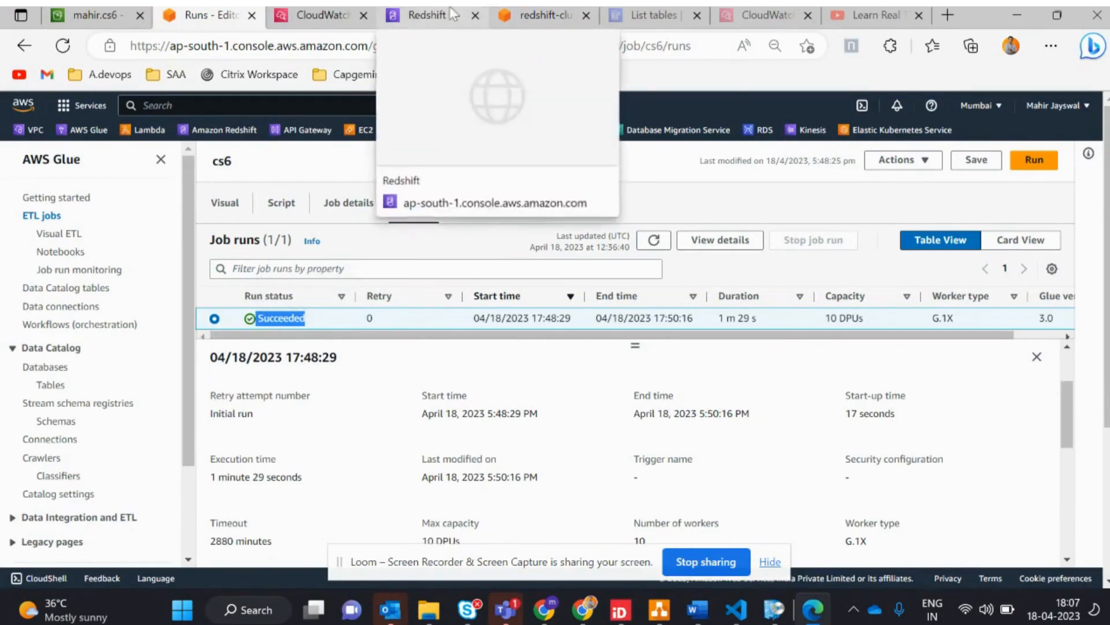
Switch to Redshift query editor v2 and run only the query "select * from employee" on the dev database
left_click(538, 15)
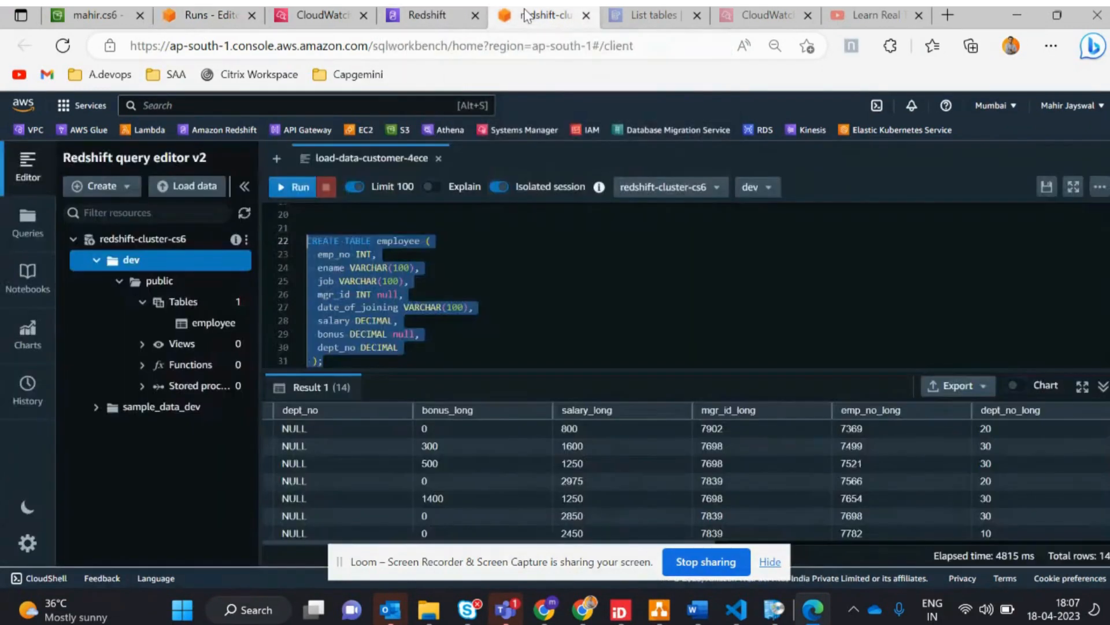
left_click(466, 349)
scroll(466, 350, "down", 2)
scroll(466, 349, "up", 3)
scroll(466, 350, "up", 3)
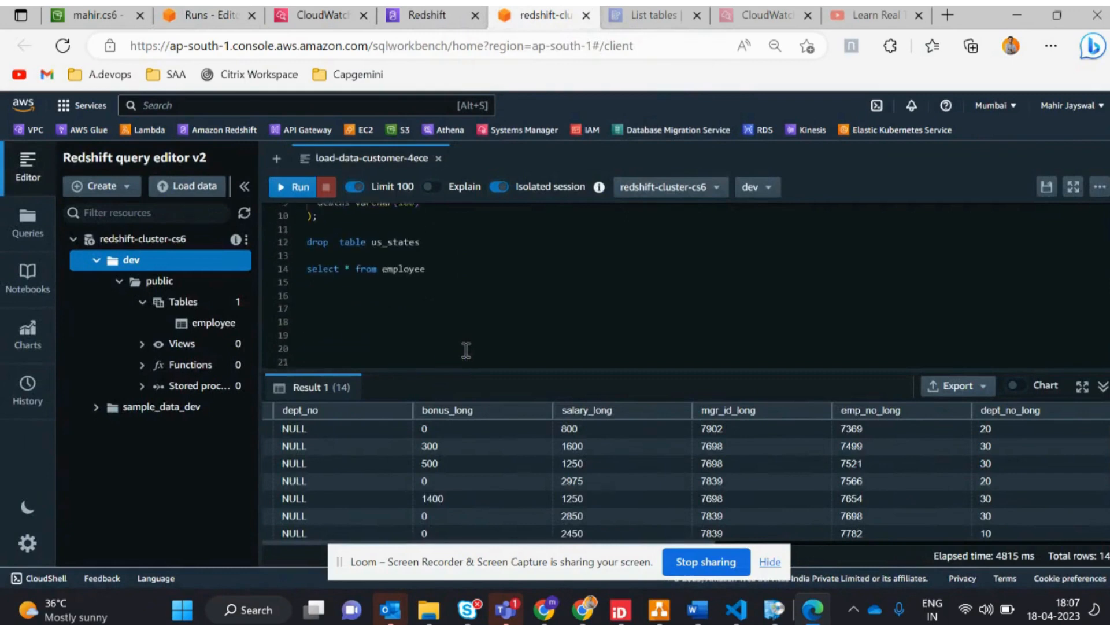
left_click_drag(437, 278, 307, 280)
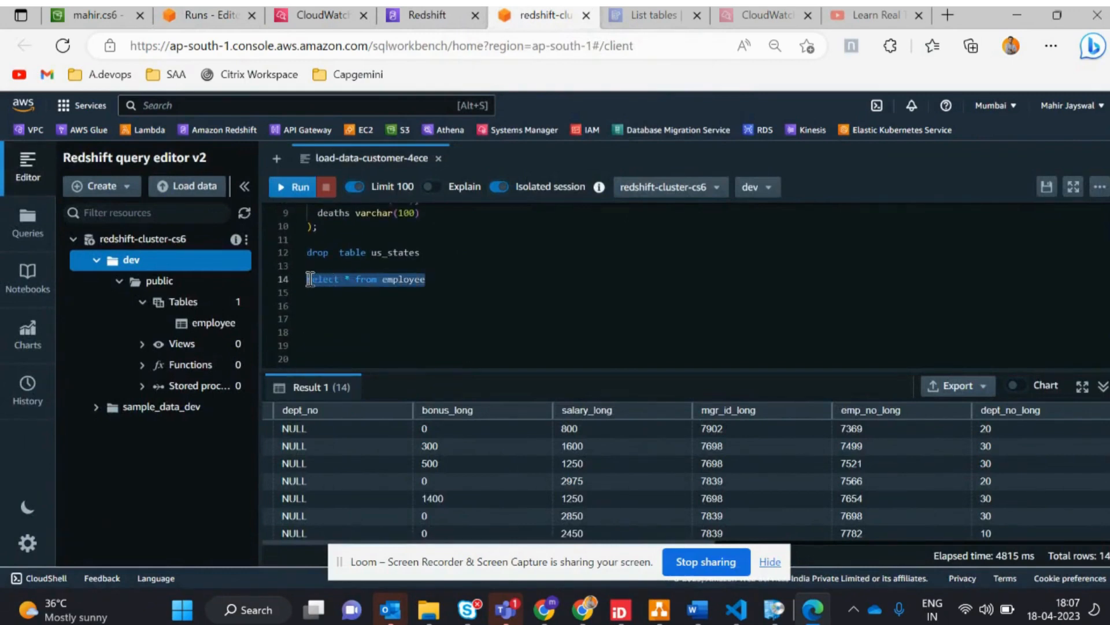
left_click(298, 188)
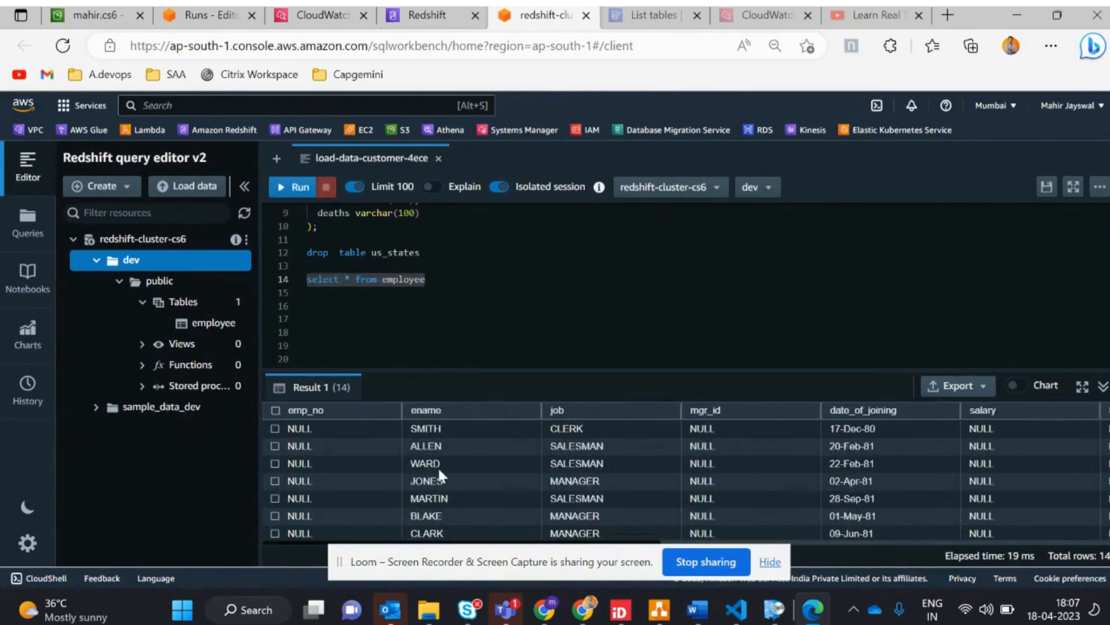
Examine the employee query results across all columns, comparing the original numeric columns with bonus_long, salary_long, mgr_id_long and emp_no_long
scroll(438, 466, "right", 2)
scroll(430, 462, "left", 2)
scroll(591, 418, "right", 2)
scroll(591, 424, "right", 2)
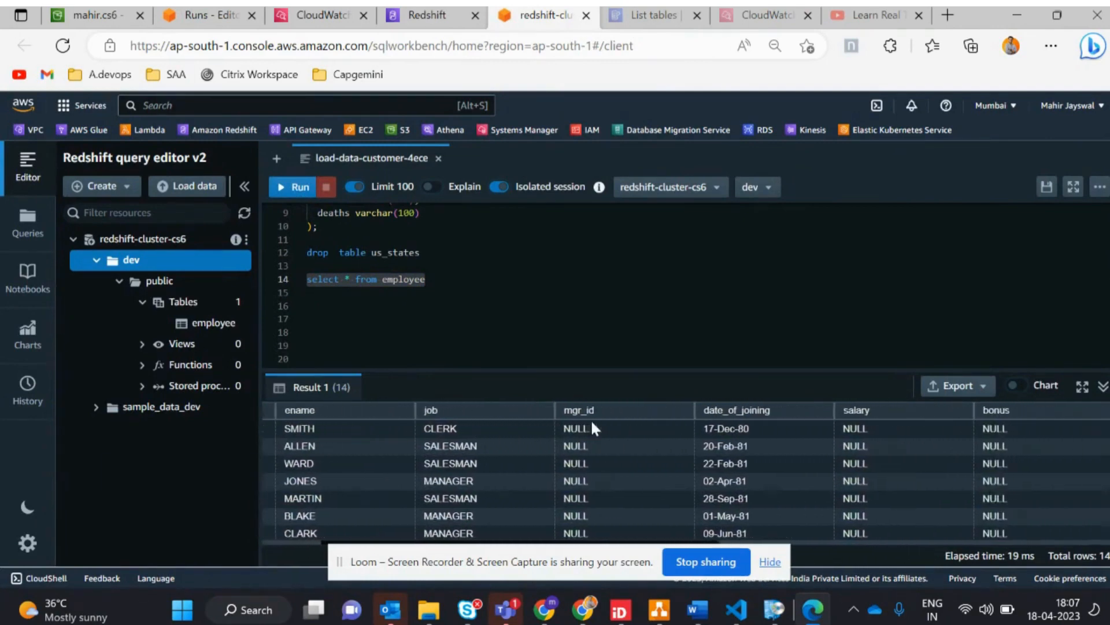
scroll(591, 418, "right", 3)
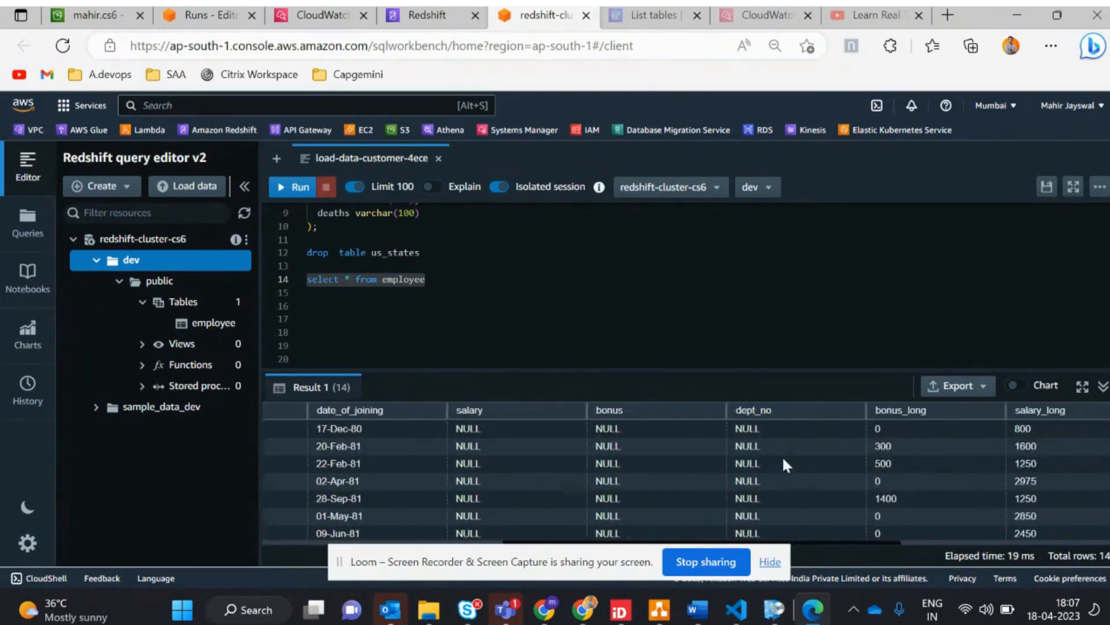
scroll(782, 456, "right", 2)
scroll(784, 459, "right", 2)
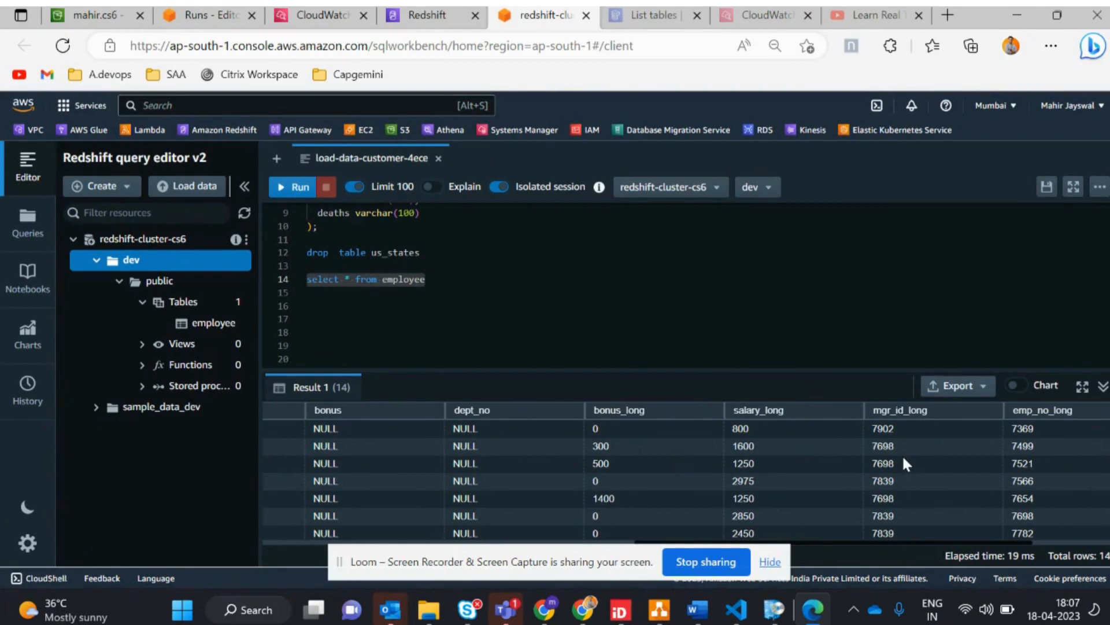
left_click(668, 425)
left_click(772, 430)
left_click(936, 434)
left_click(1032, 427)
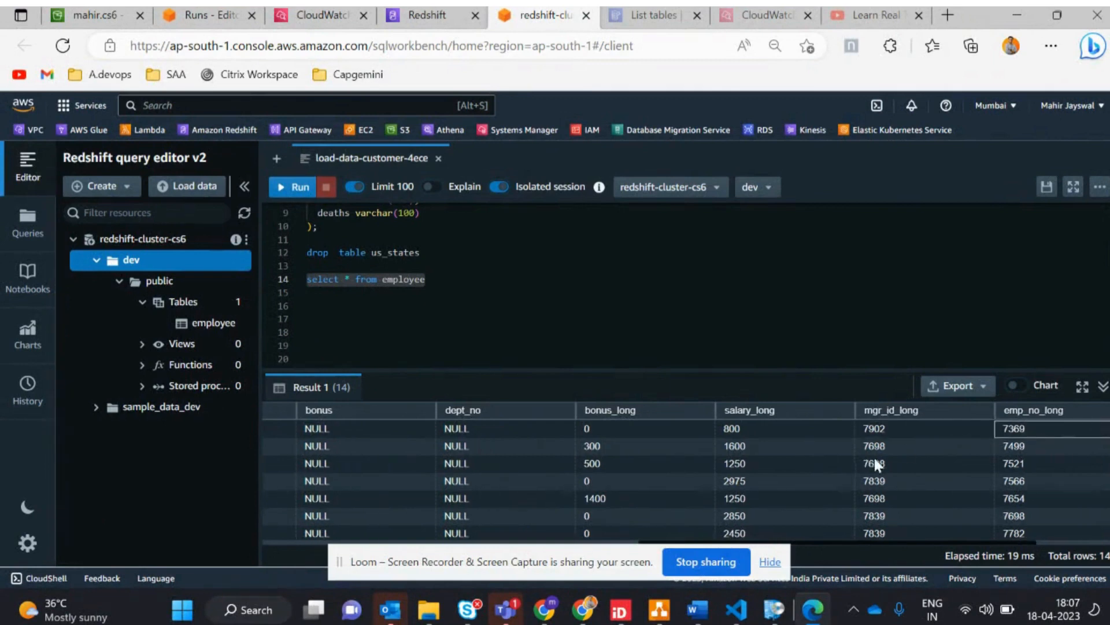
Examine the dept_no_long column of the employee query results alongside the original dept_no column
left_click(1004, 427)
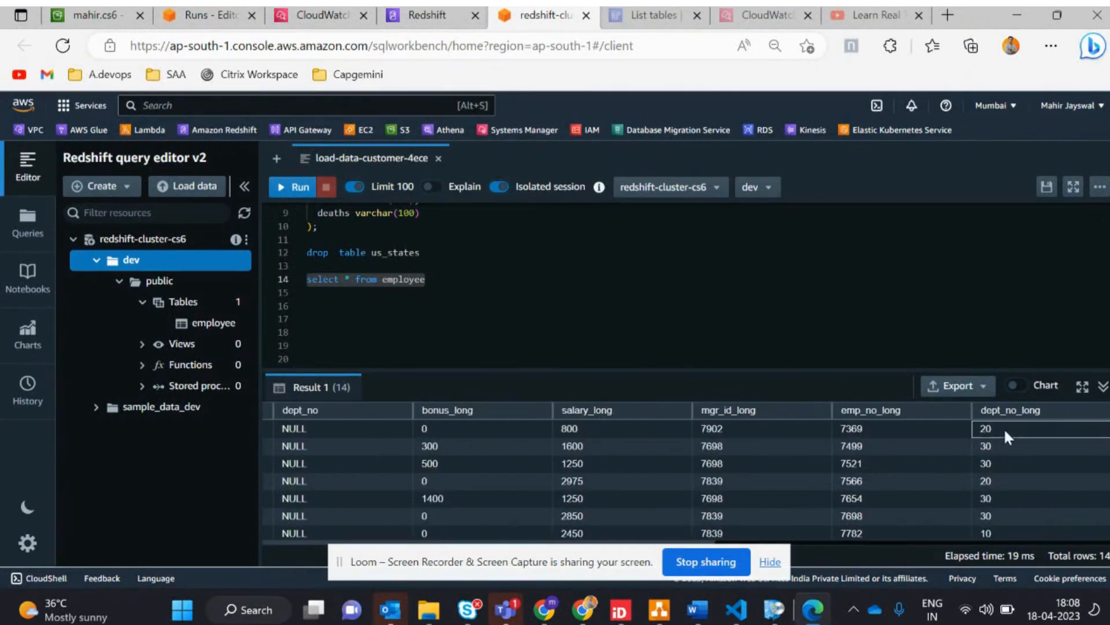
scroll(1009, 484, "down", 3)
scroll(1009, 484, "up", 3)
Switch to the case study document in Word and review step 11 about testing the data uploaded in the Redshift table
key("super+Tab")
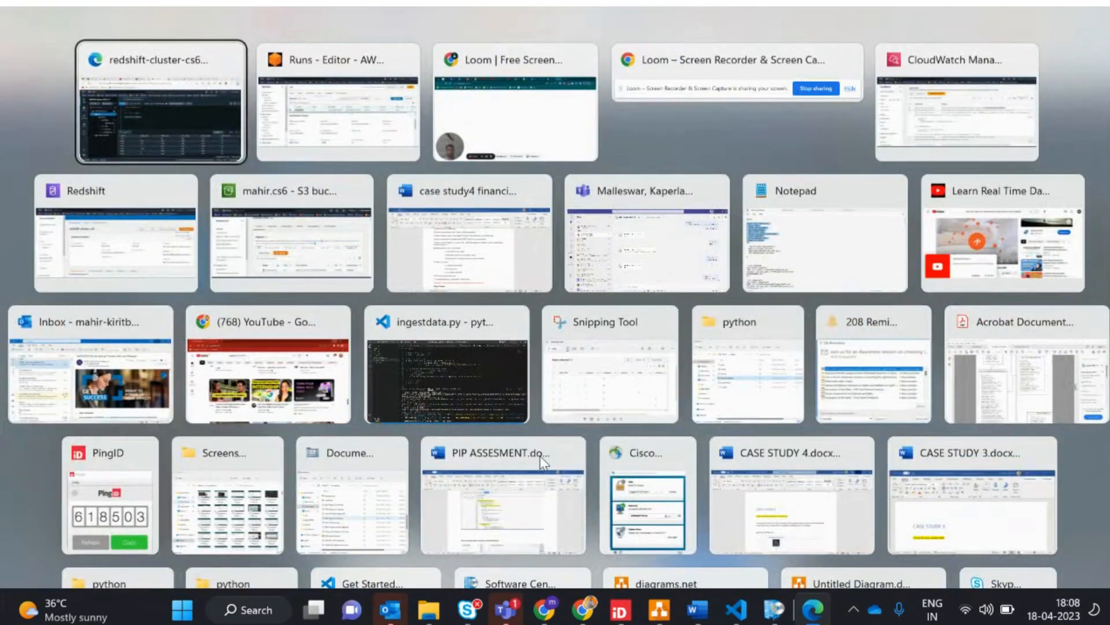
key("Right")
key("Right")
key("Down")
key("Return")
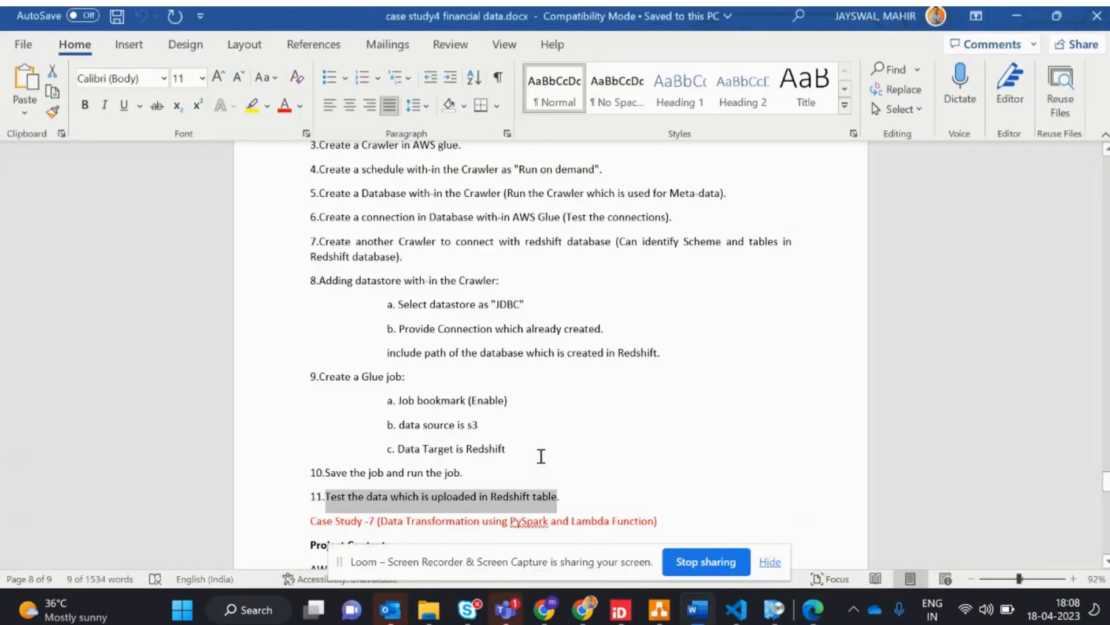
left_click(516, 445)
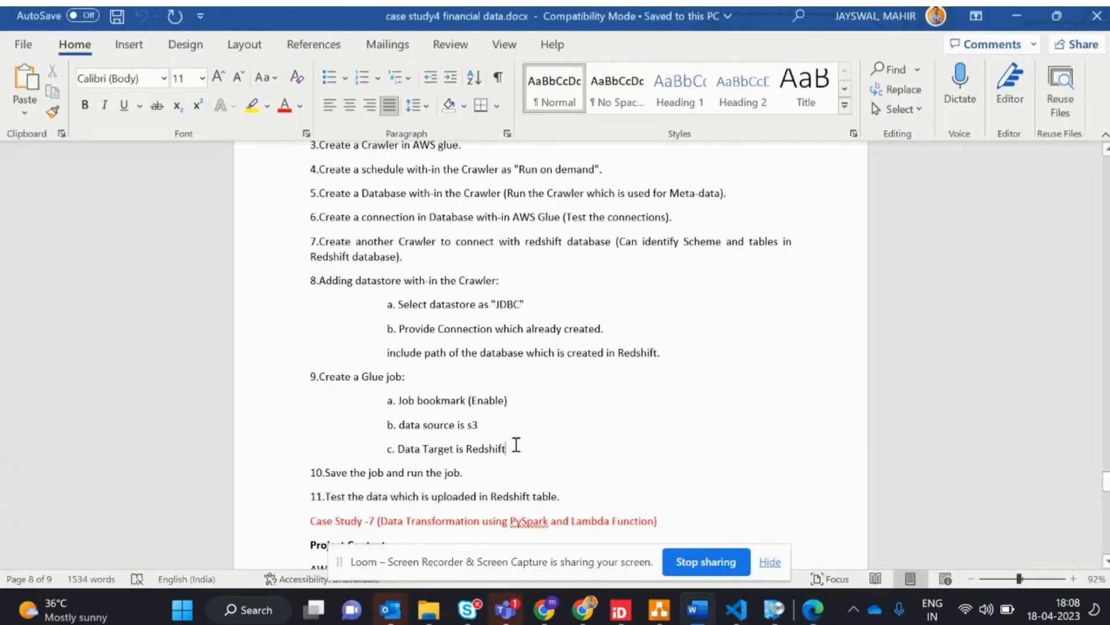
left_click_drag(560, 498, 326, 501)
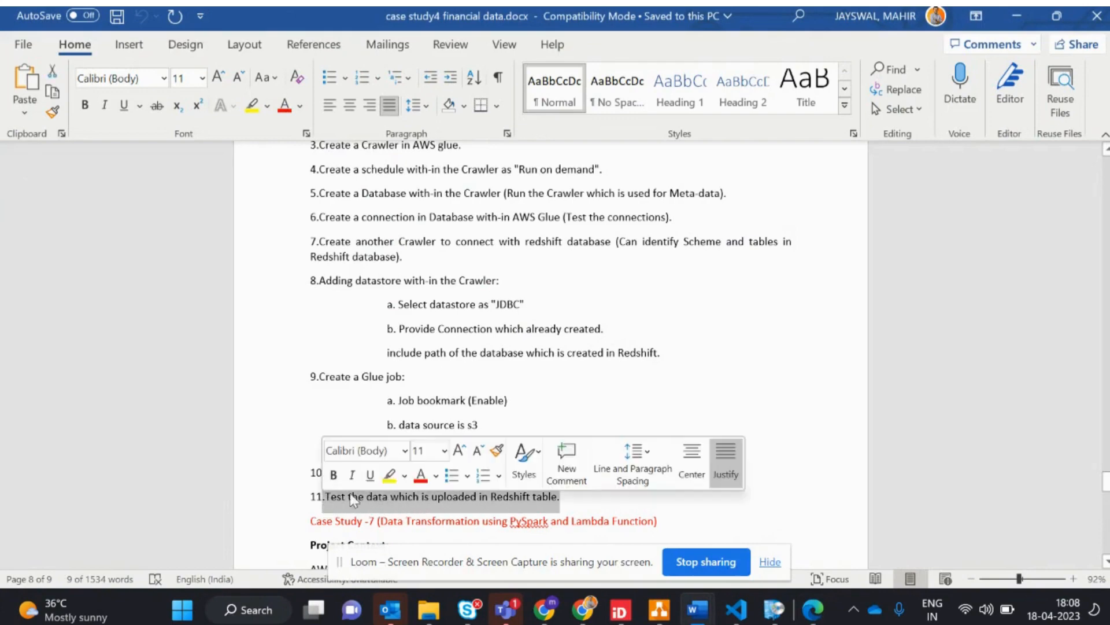
left_click(560, 396)
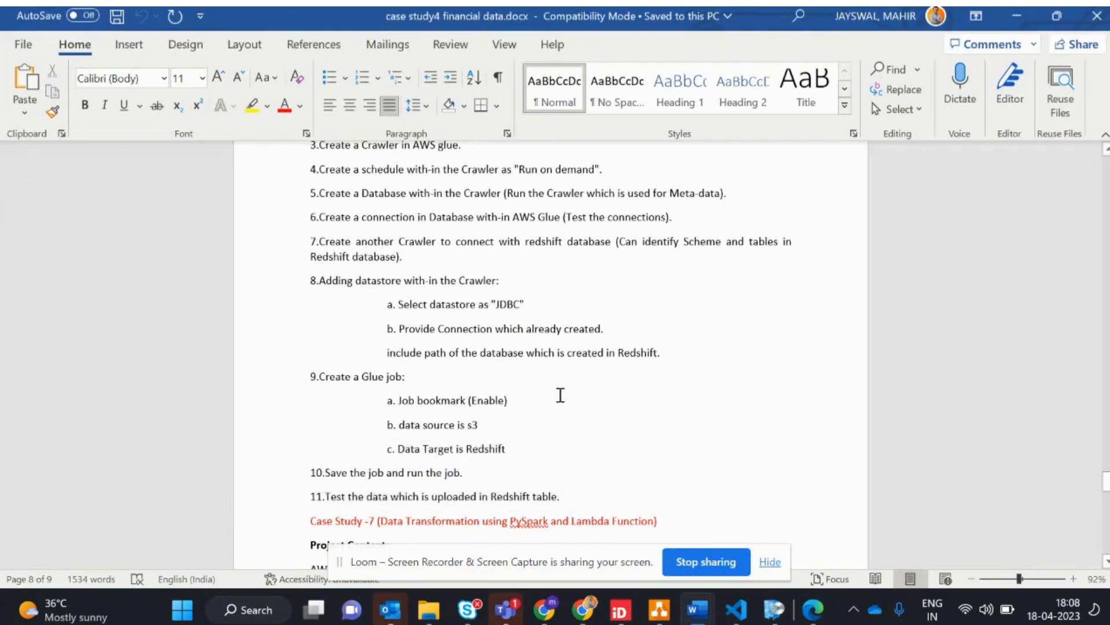
Return to the employee results in Redshift query editor v2, and bring up the overview of all open windows
key("alt+Tab")
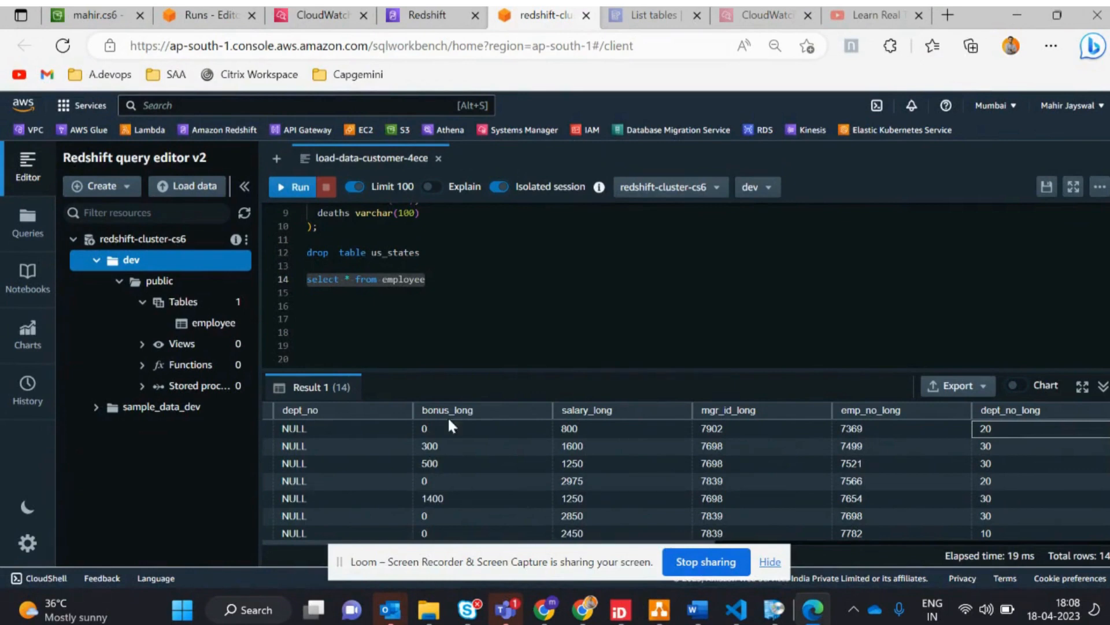
key("super+Tab")
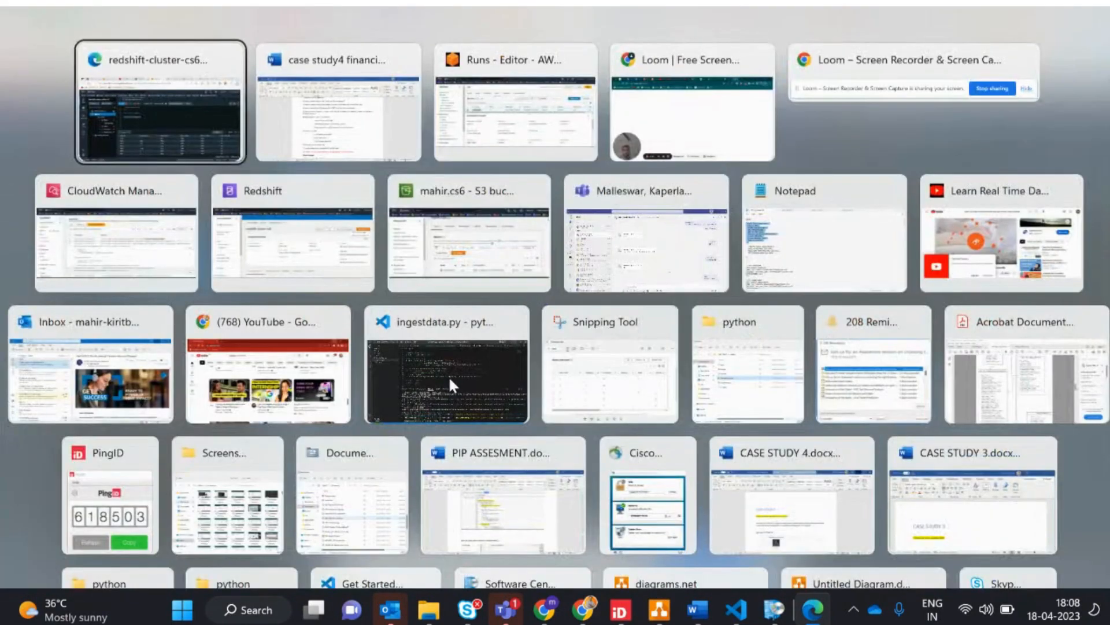